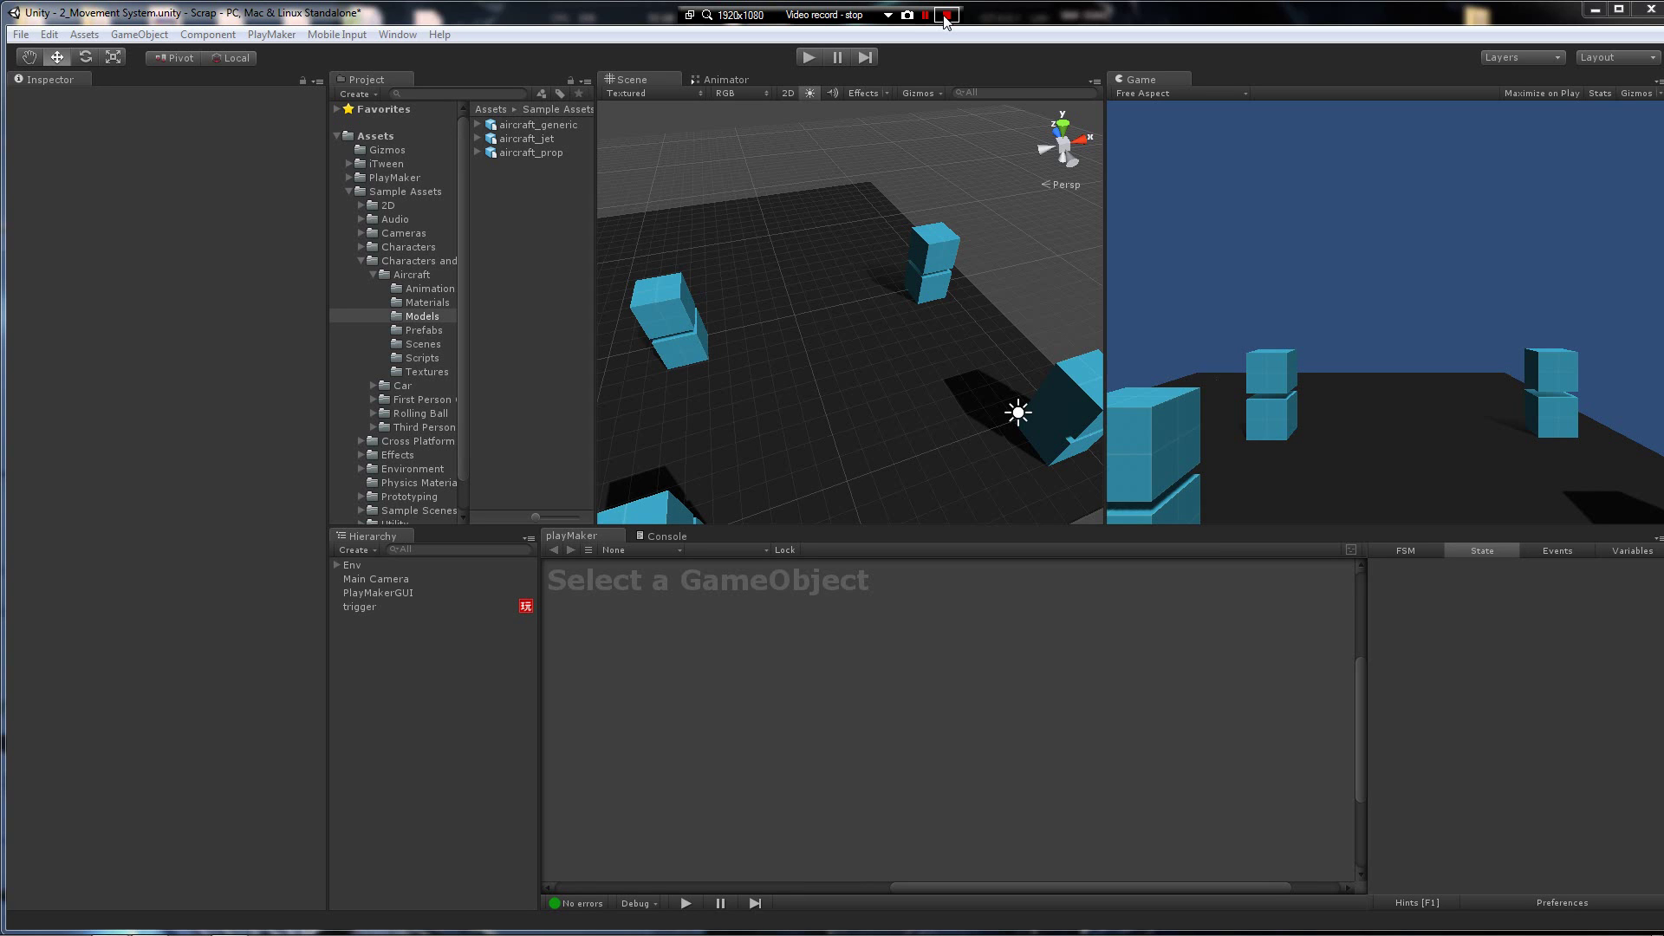
Step: Browse to the aircraft models in the Sample Assets Models folder
left_click_drag(865, 260, 868, 357, "alt")
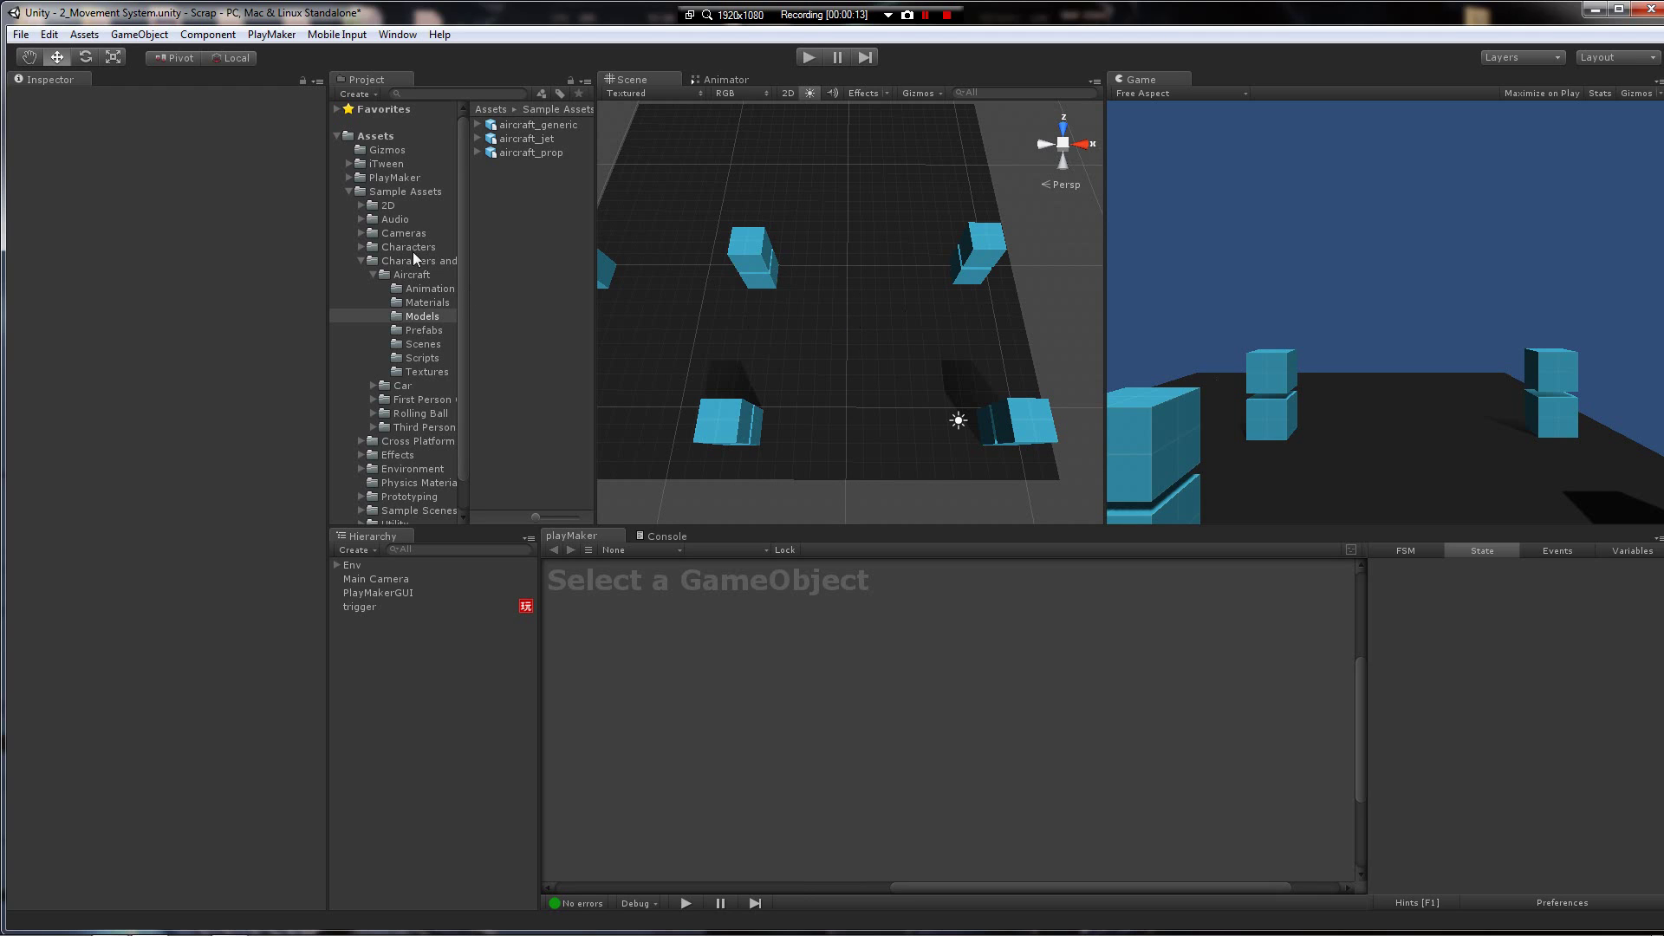
left_click(401, 194)
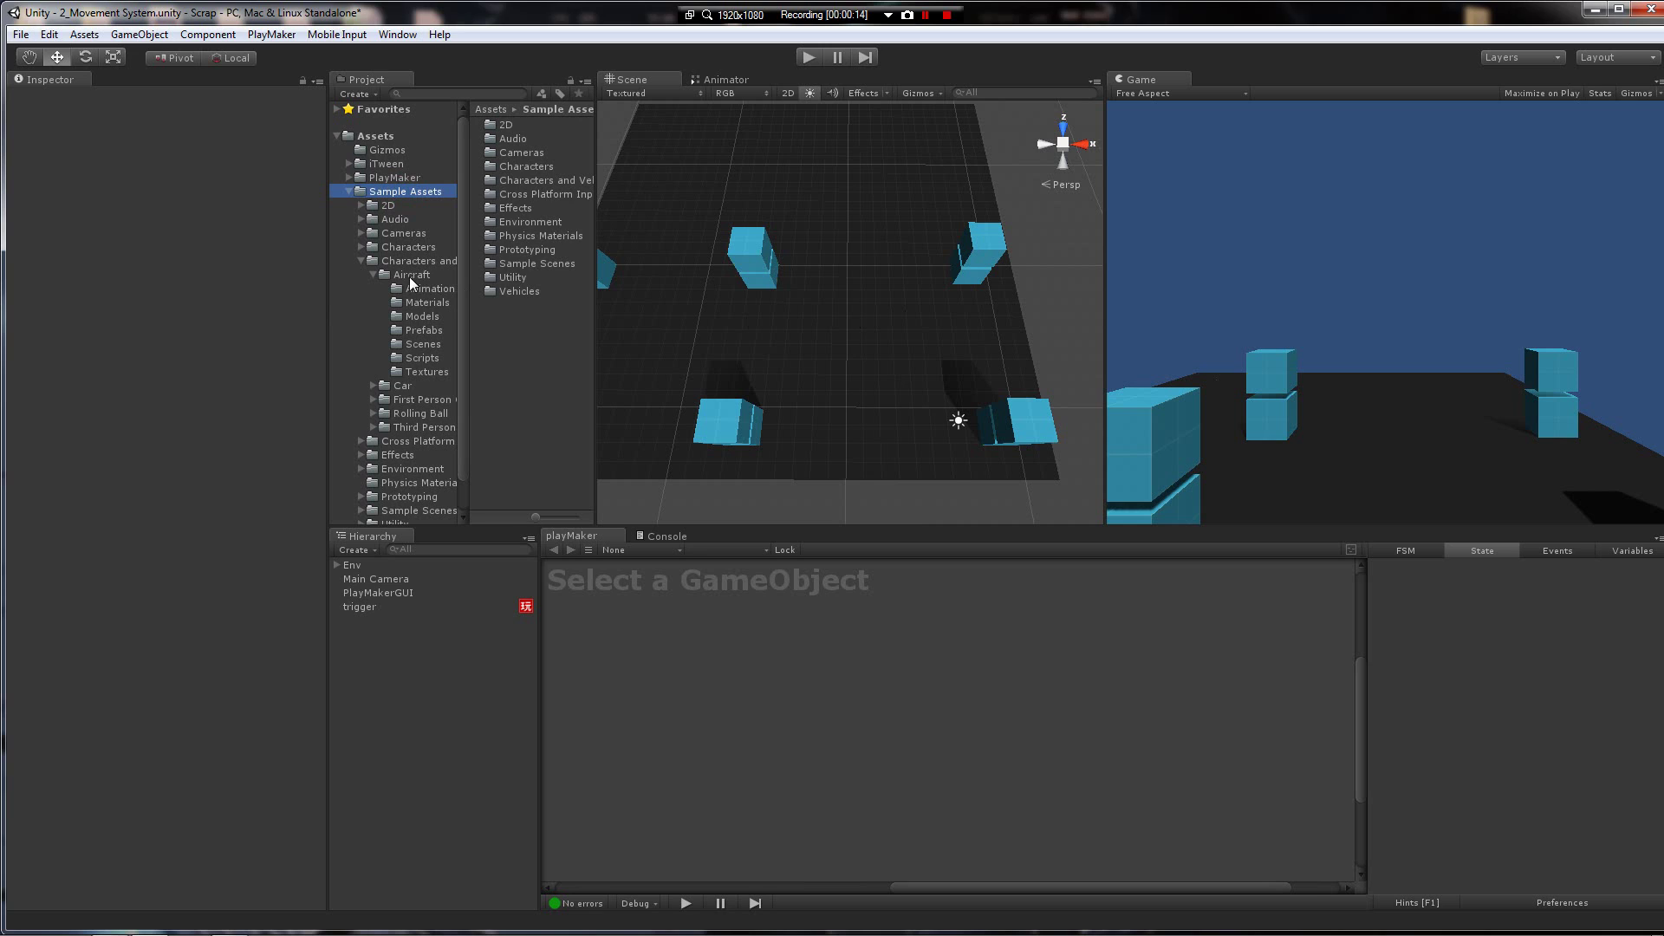
left_click(423, 316)
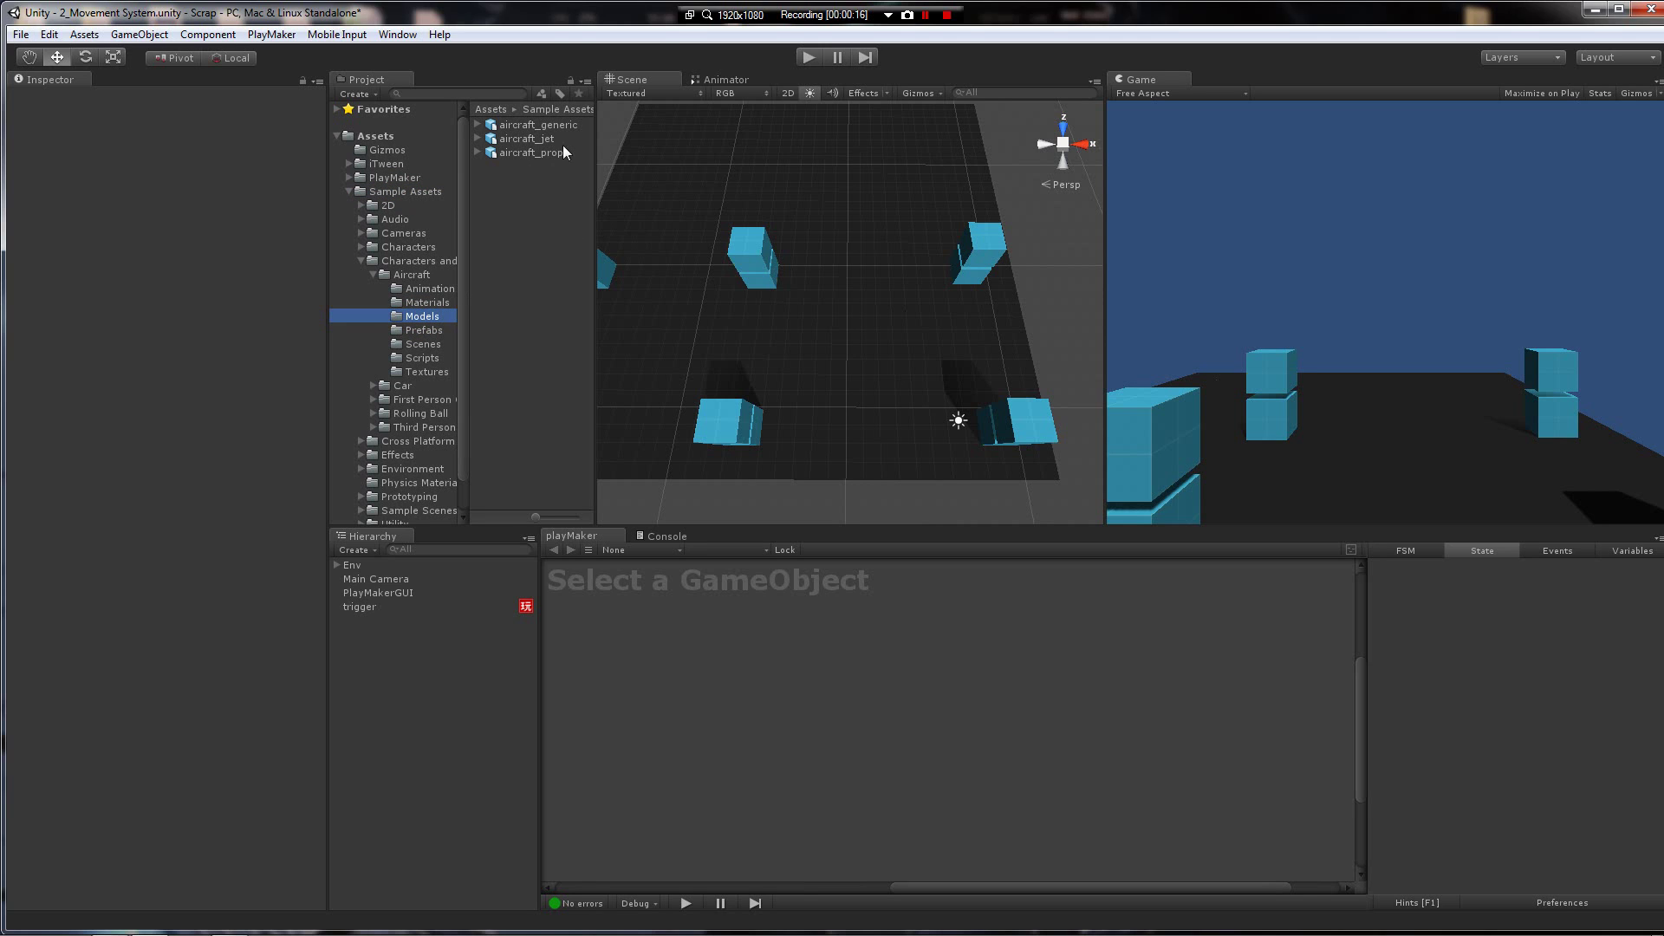
middle_click_drag(861, 336, 847, 335)
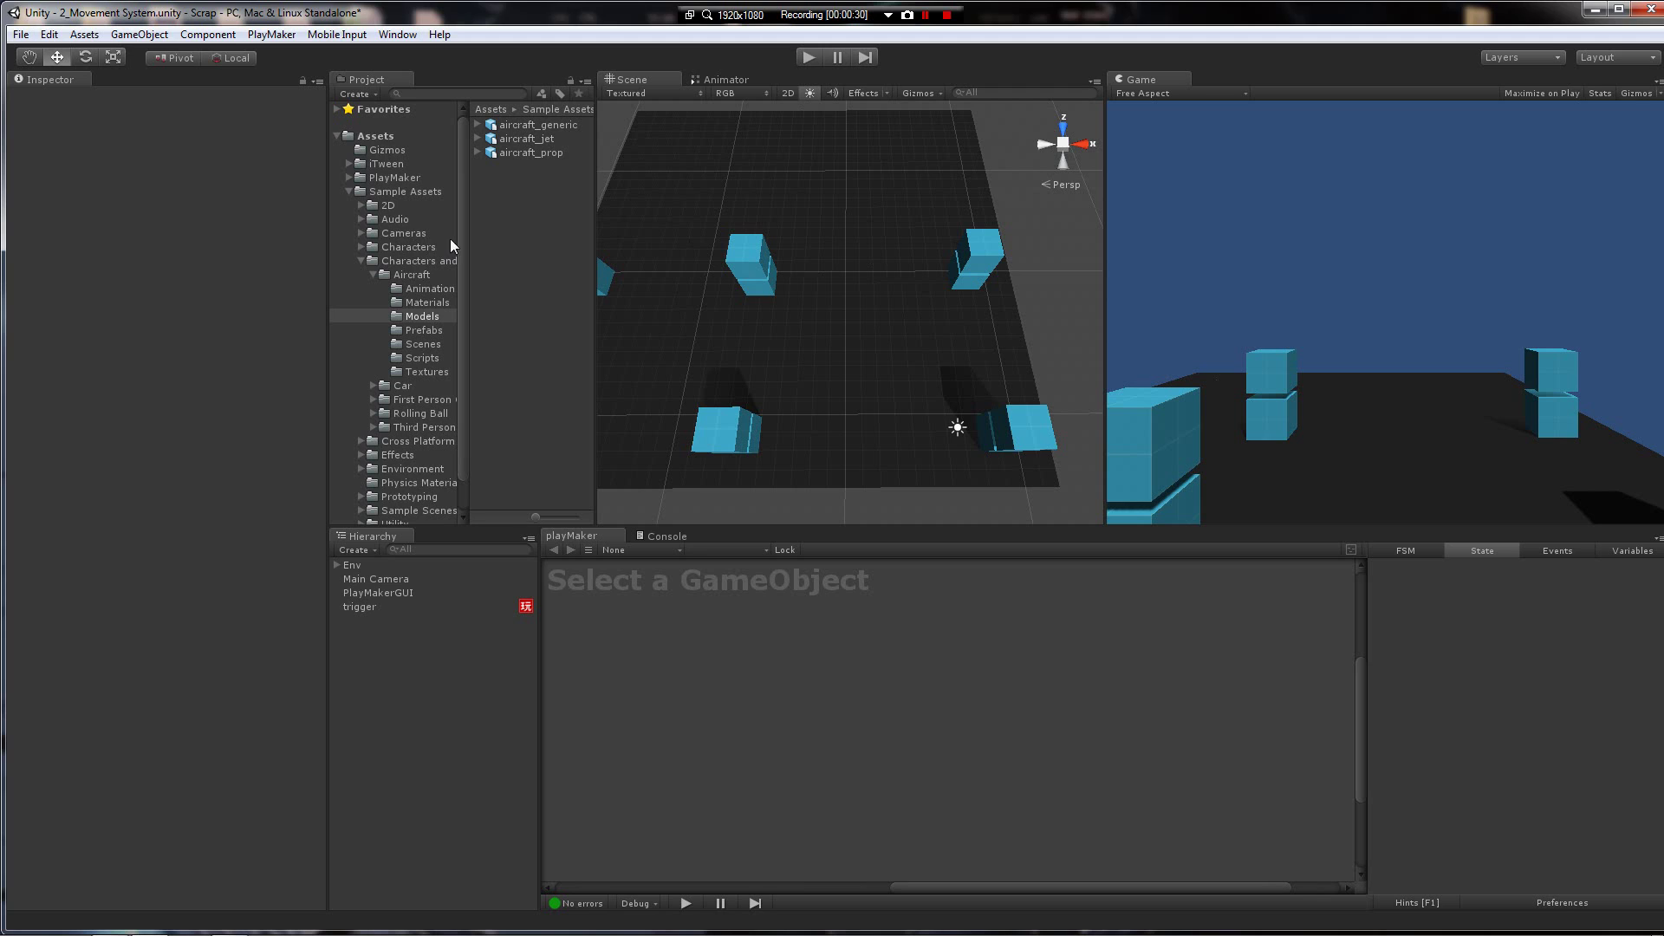
Step: Create an empty GameObject and name it 'Captain Awesome'
left_click(138, 34)
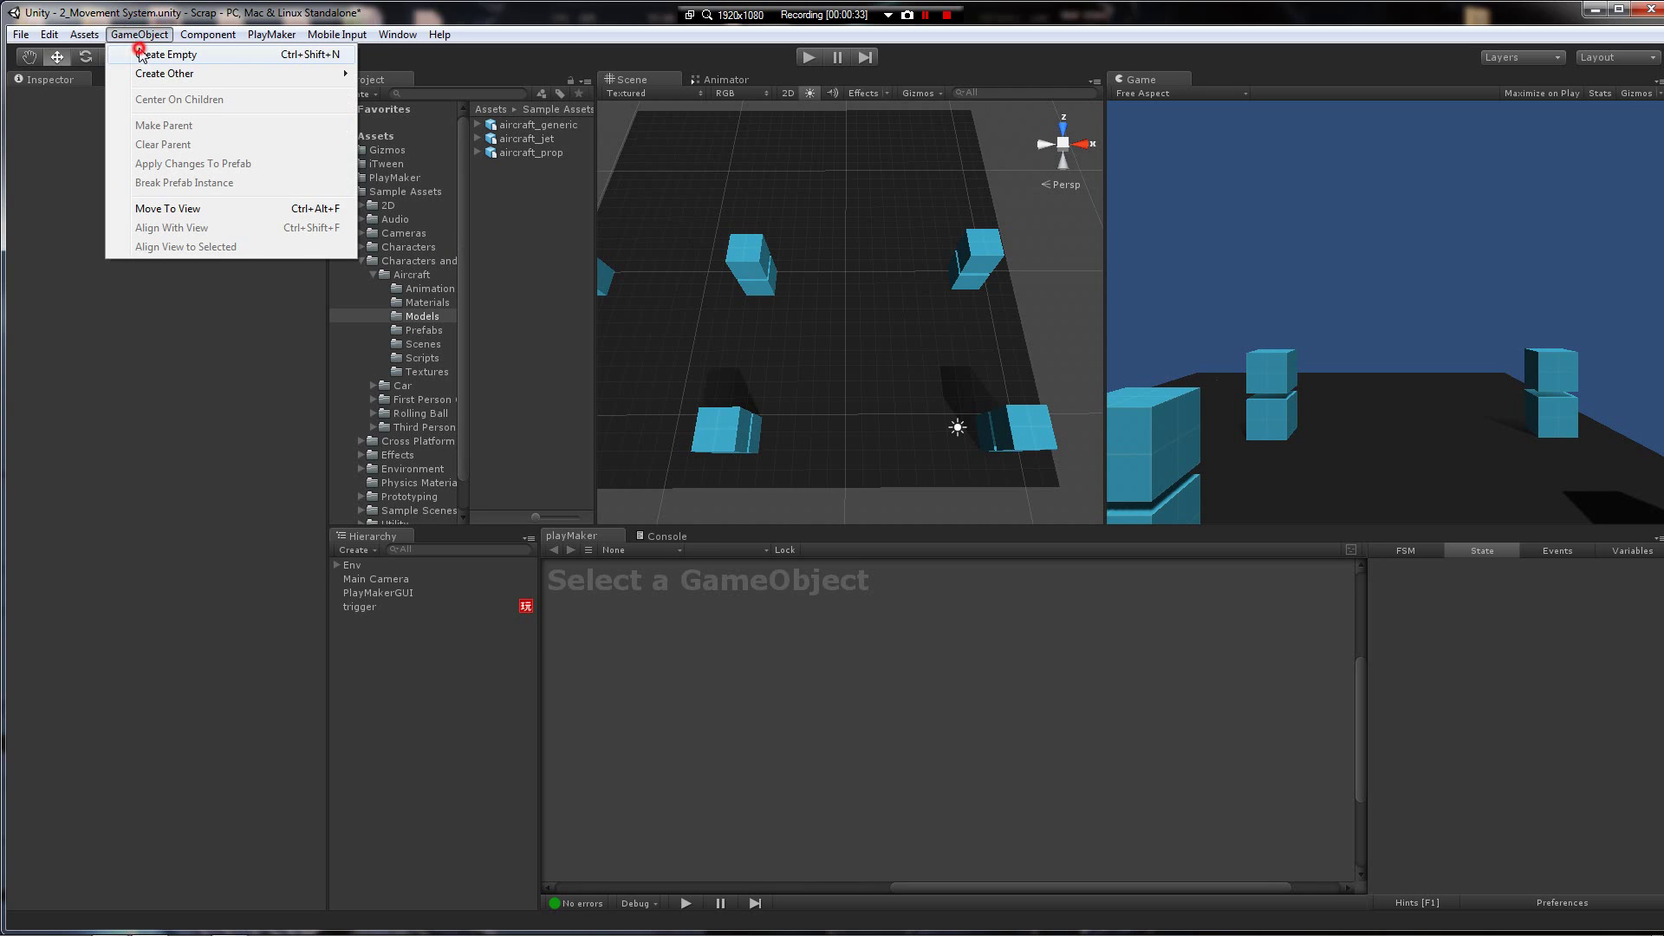
left_click(141, 54)
left_click(392, 579)
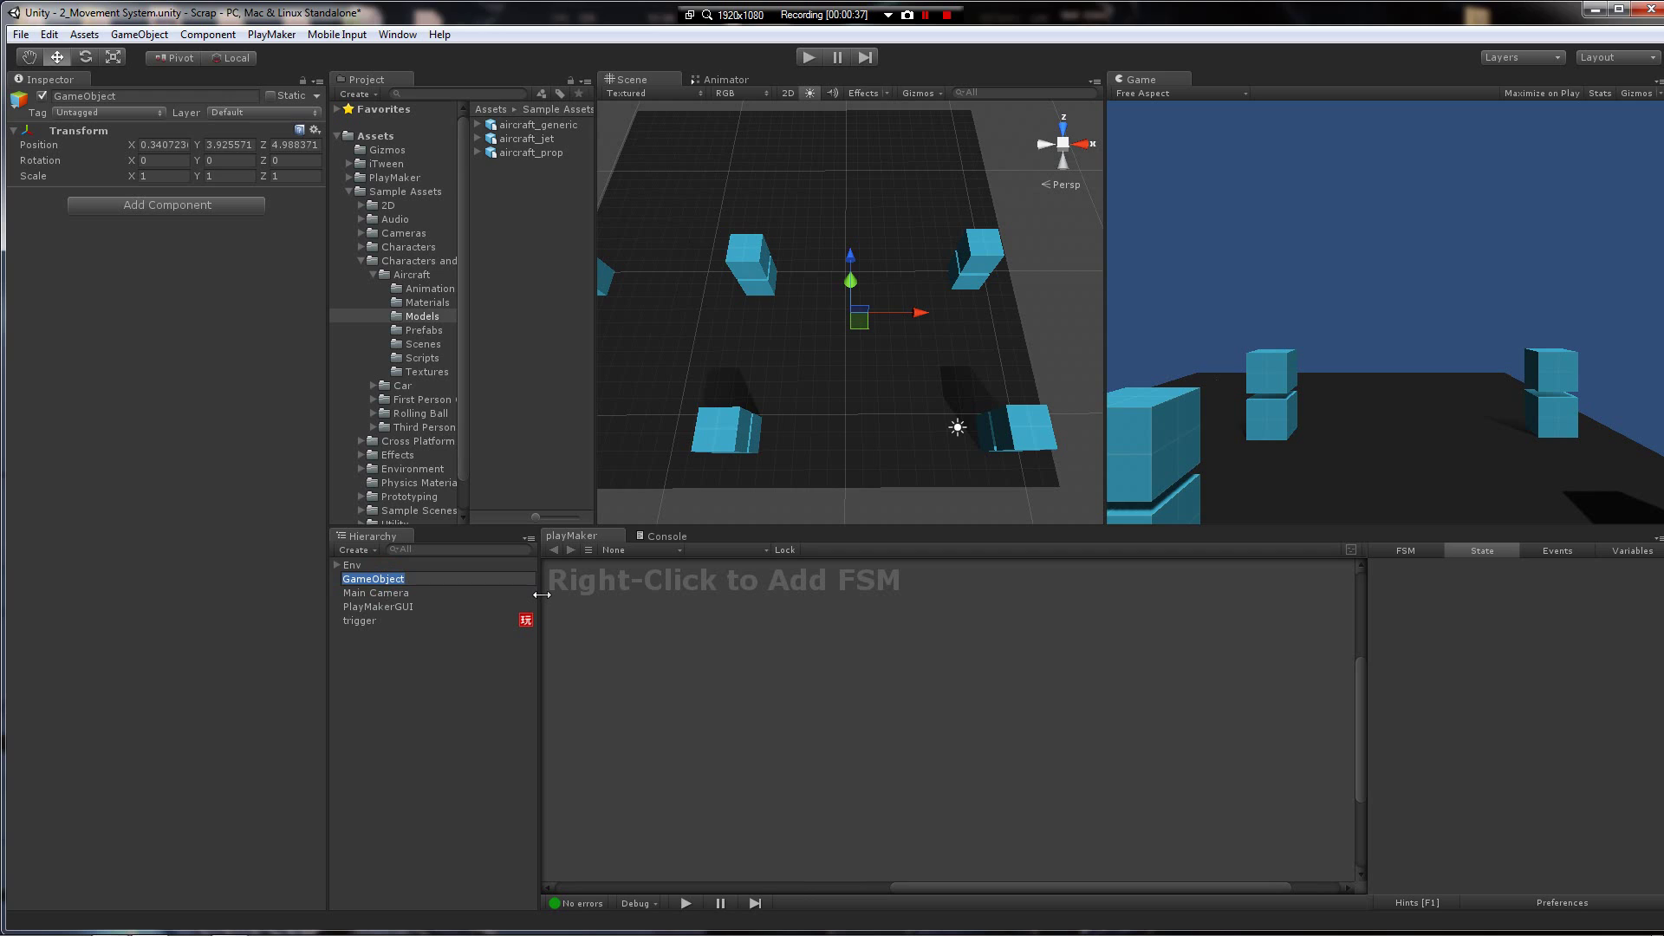
type("Captain Awesome")
key("Return")
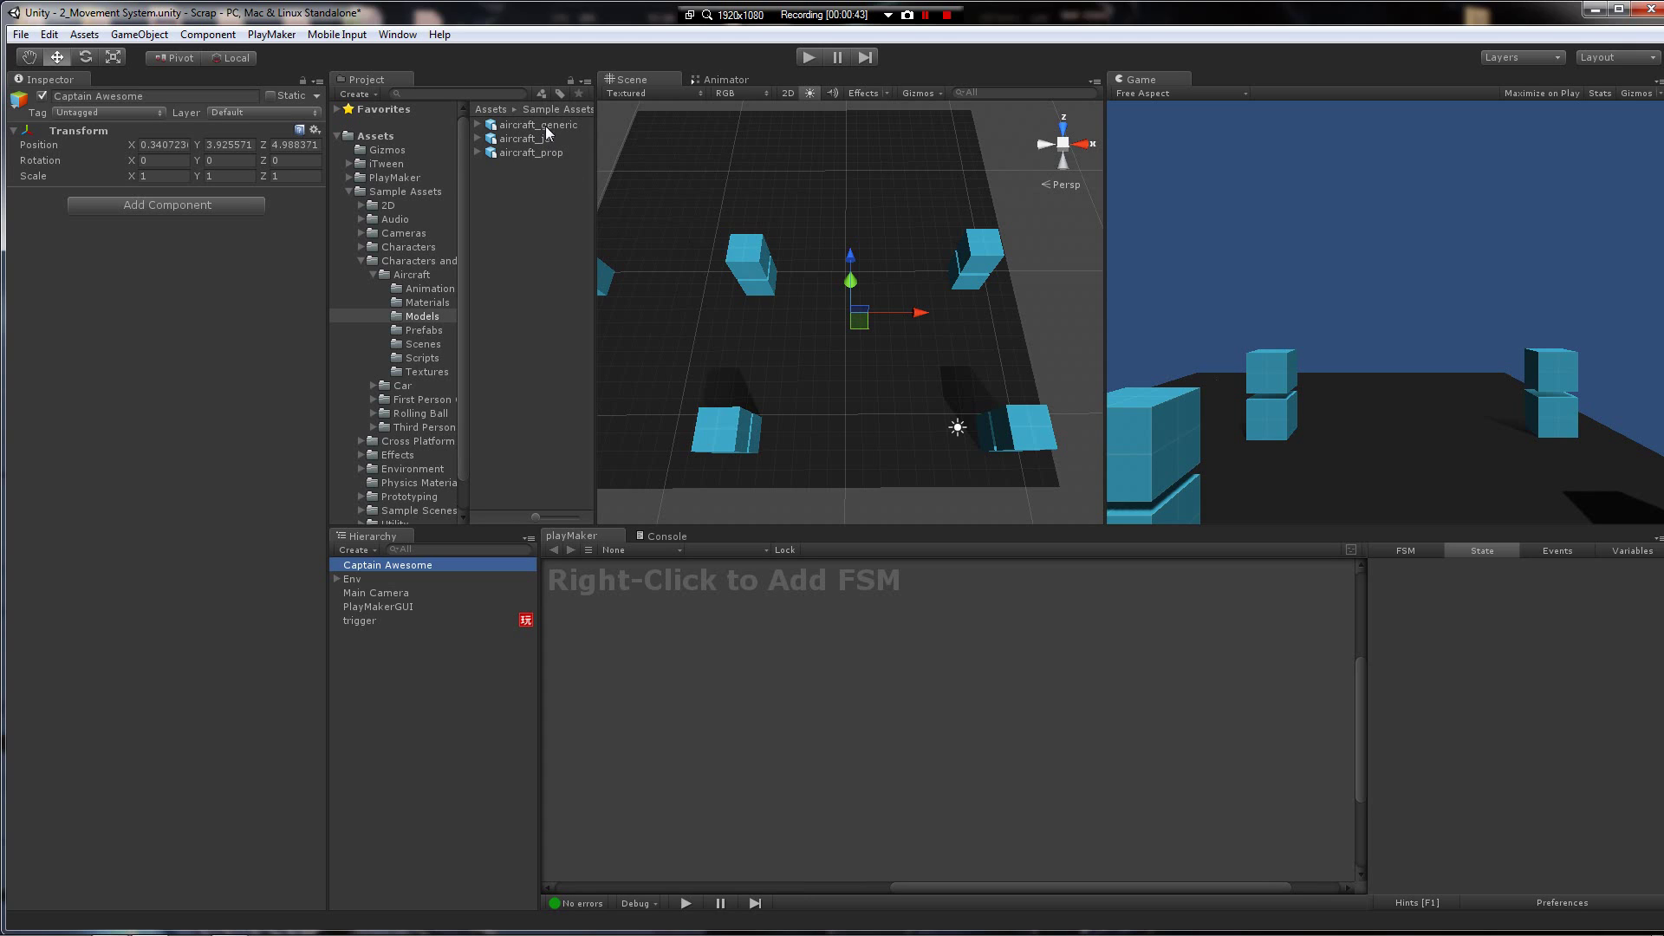
Step: Parent aircraft_generic and aircraft_jet under Captain Awesome
left_click_drag(539, 125, 418, 565)
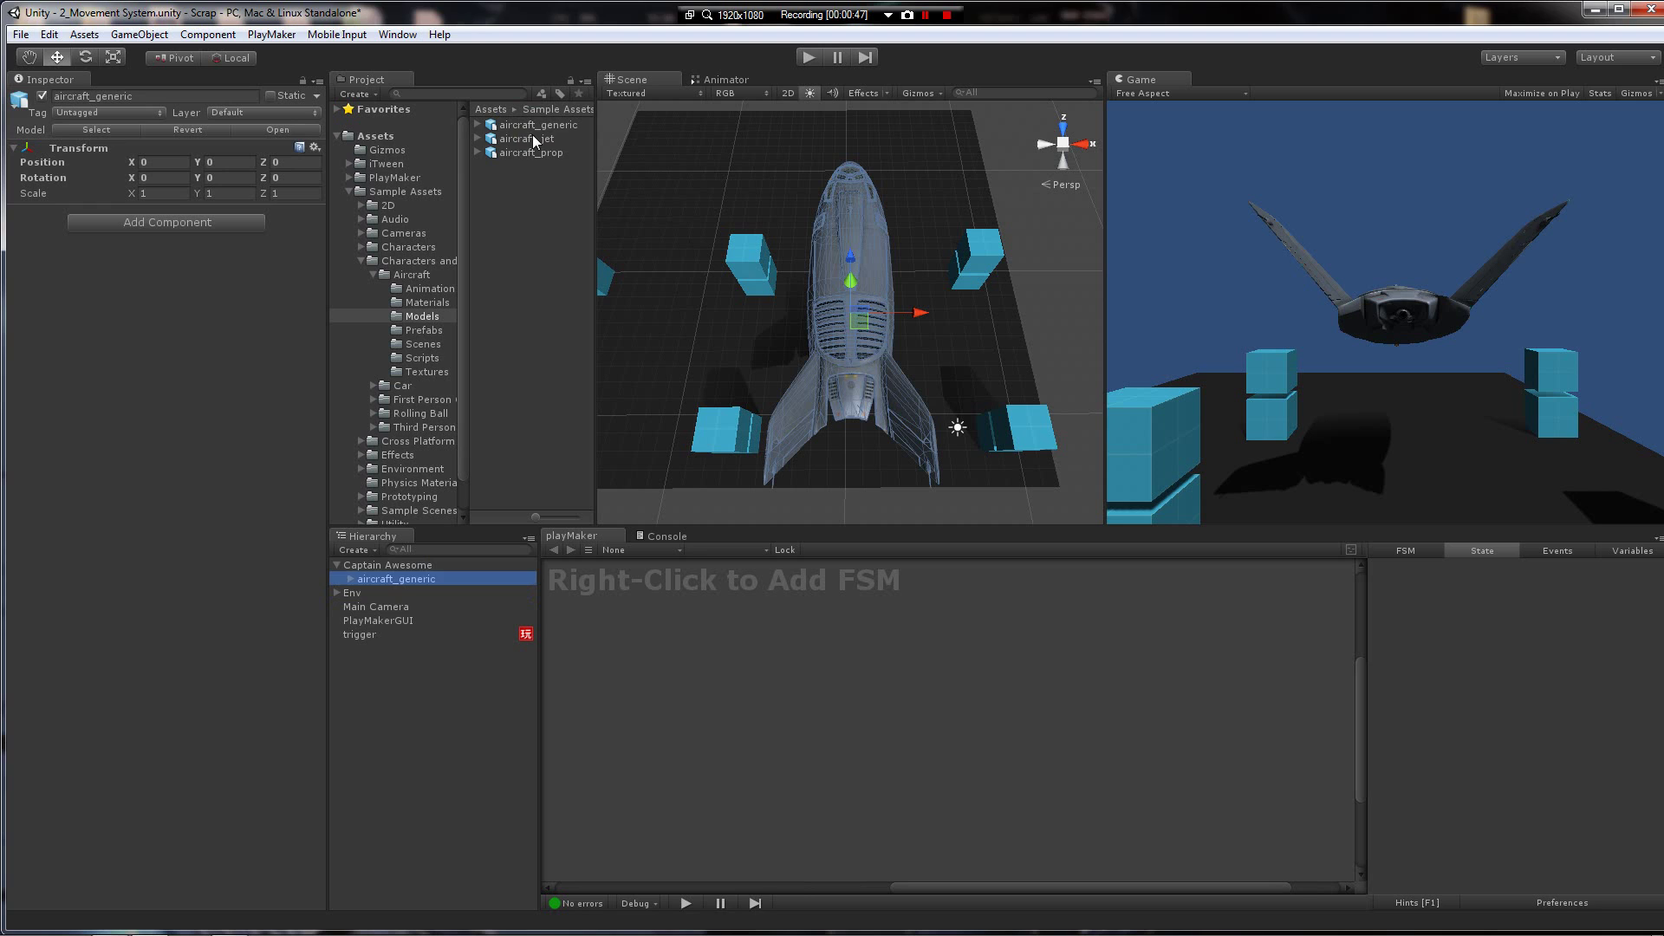
left_click_drag(533, 139, 418, 567)
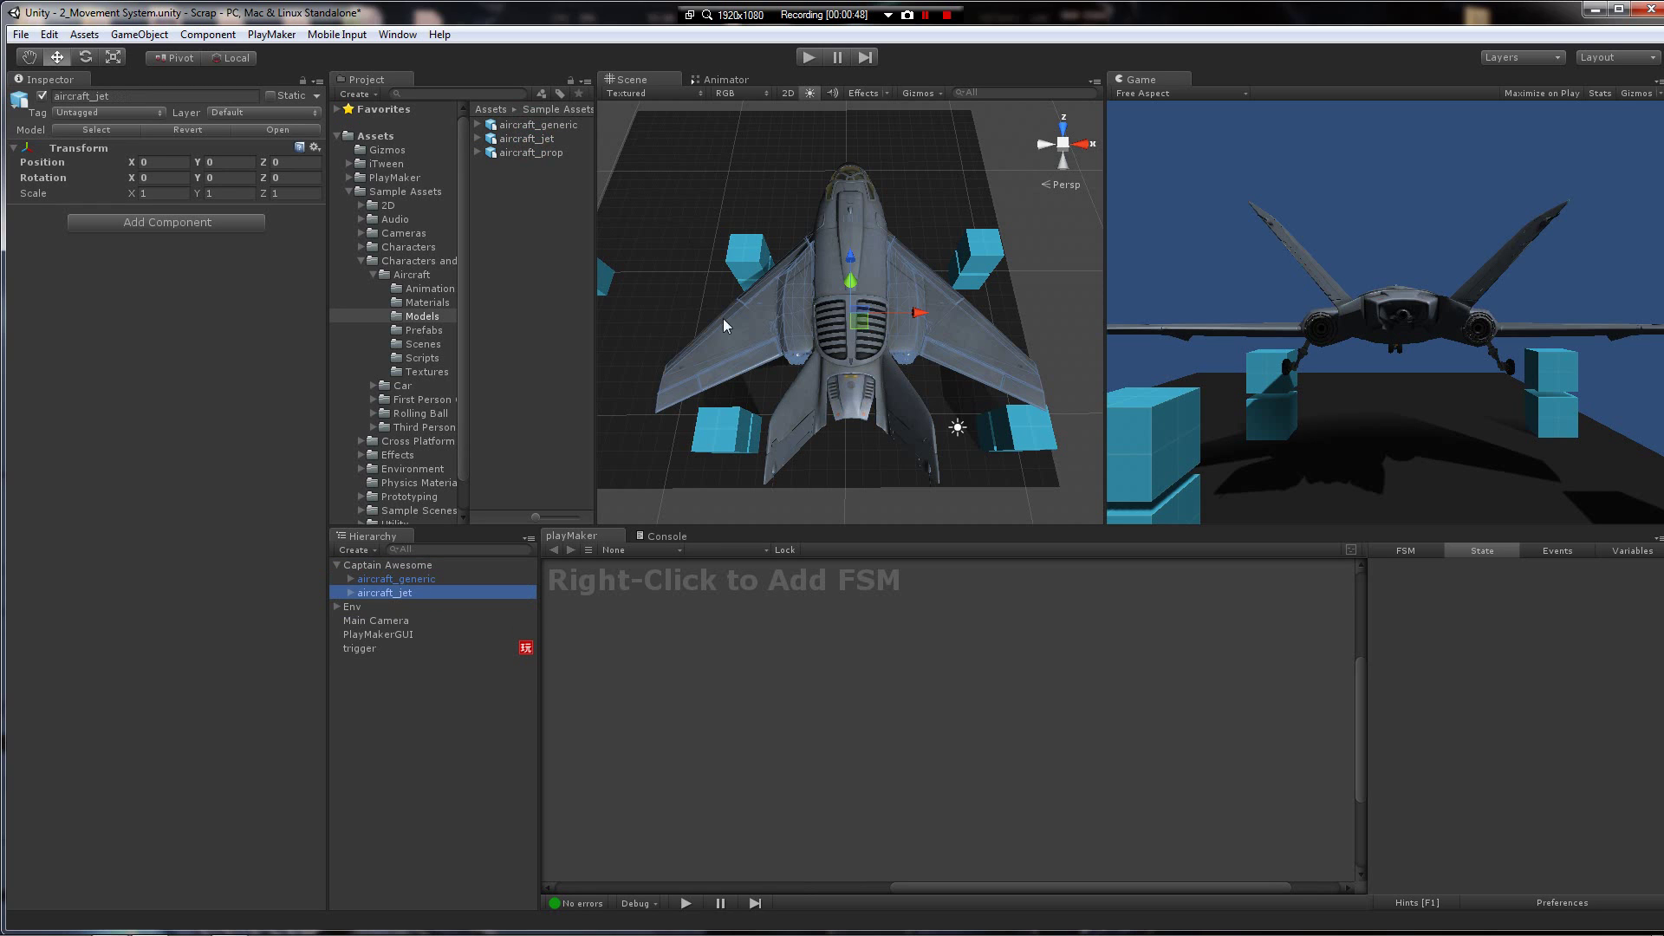
left_click_drag(882, 221, 492, 575, "alt")
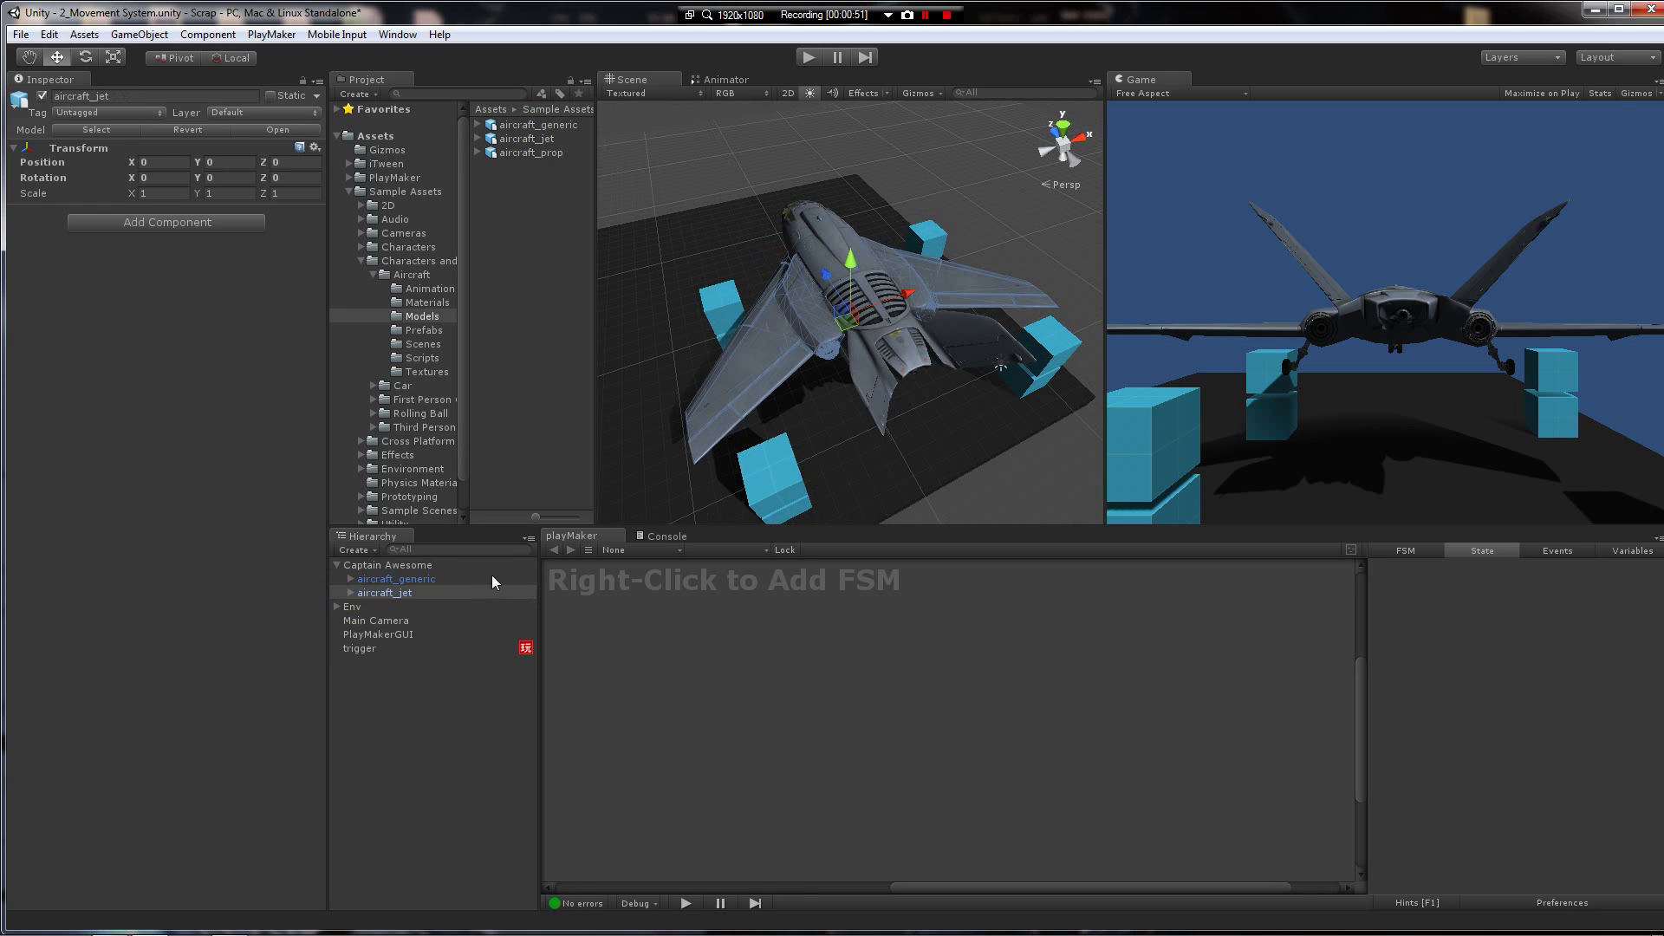
Step: Select both aircraft models and set their X and Y scale to 0.2
left_click(397, 578, "ctrl")
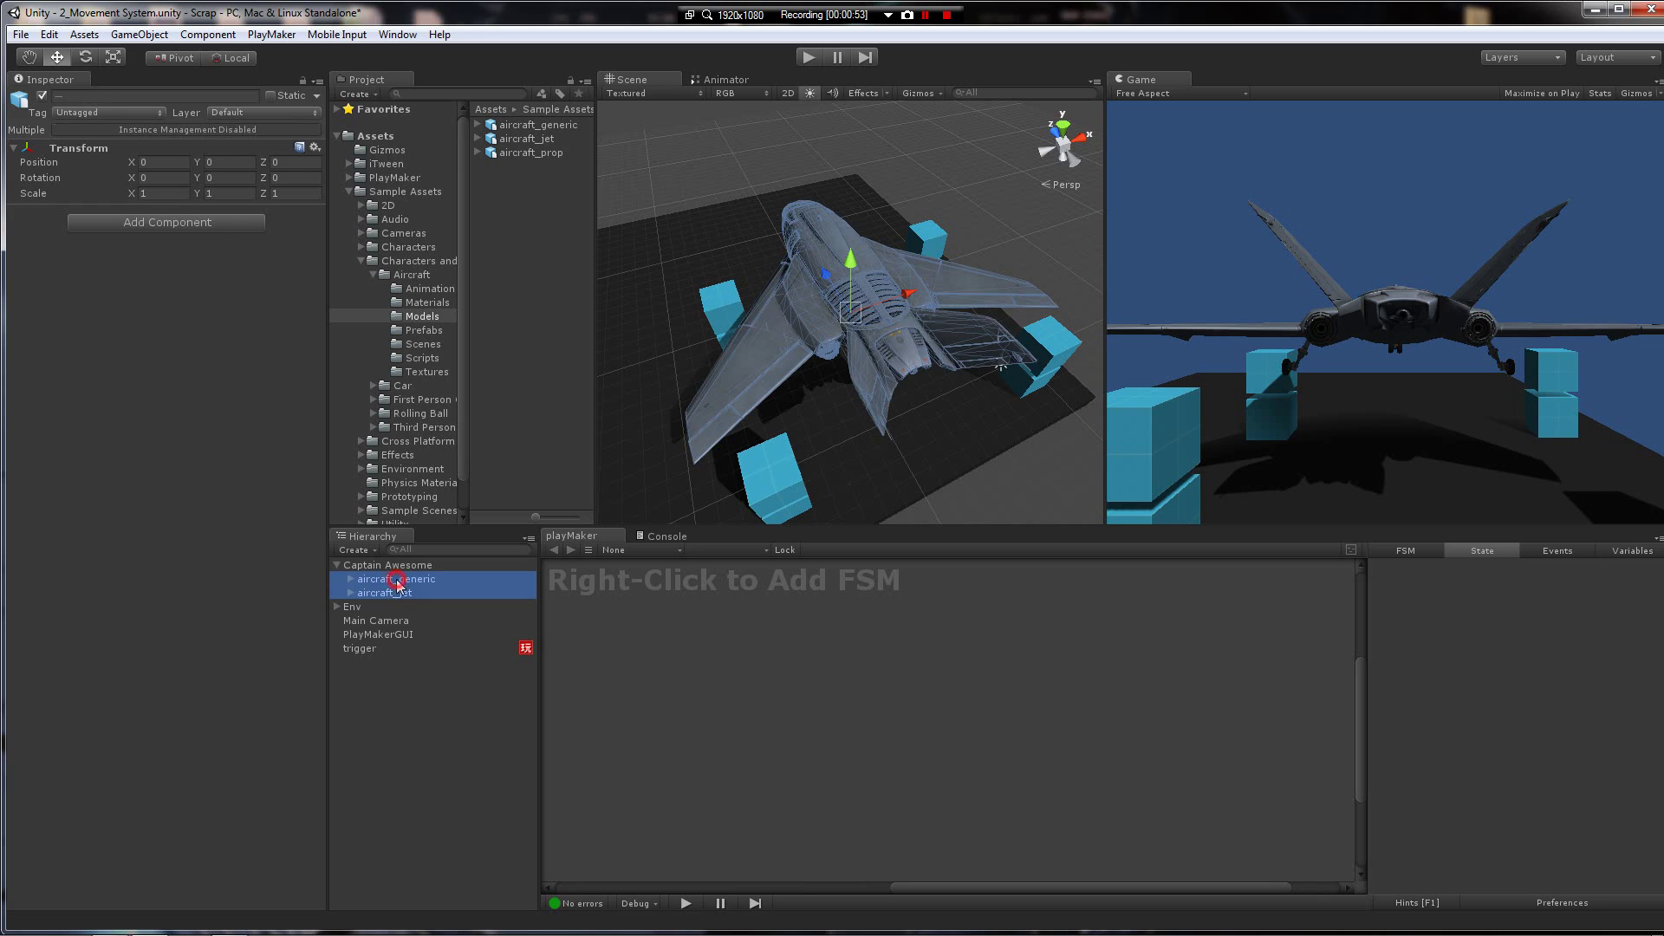
left_click(164, 192)
type("0.2")
key("Tab")
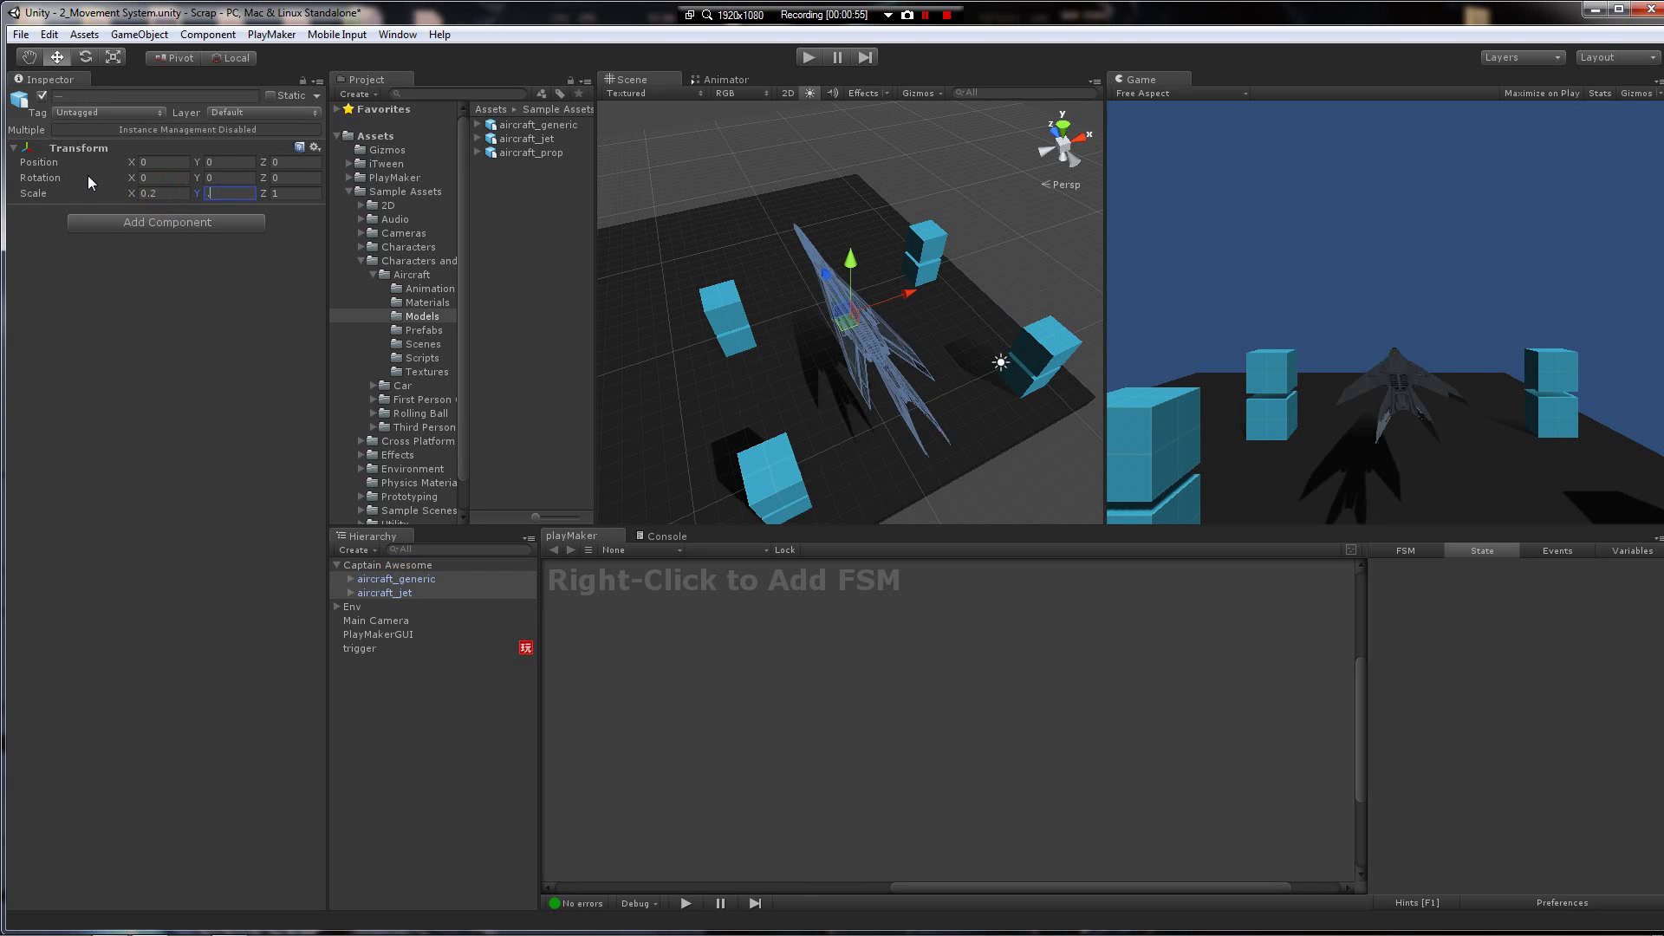
type("0.2")
key("Tab")
Step: Finish the 0.2 scale, then add a Rigidbody and a Character Controller to Captain Awesome
type("0.2")
left_click_drag(772, 346, 836, 399, "alt")
left_click(406, 565)
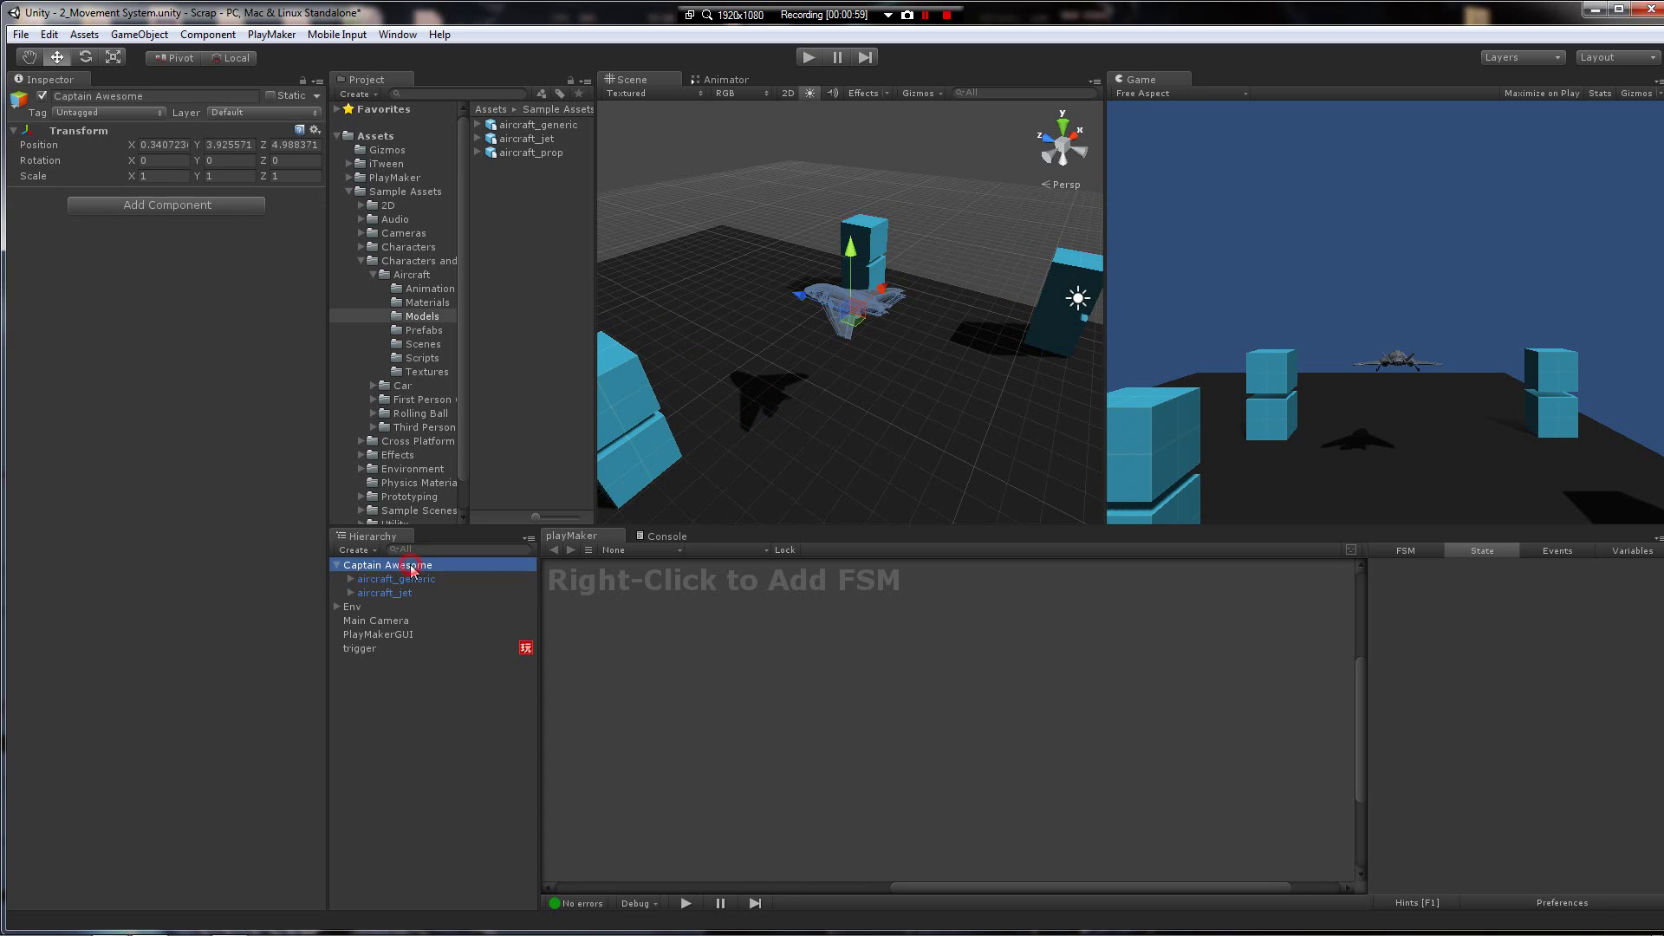
left_click(139, 208)
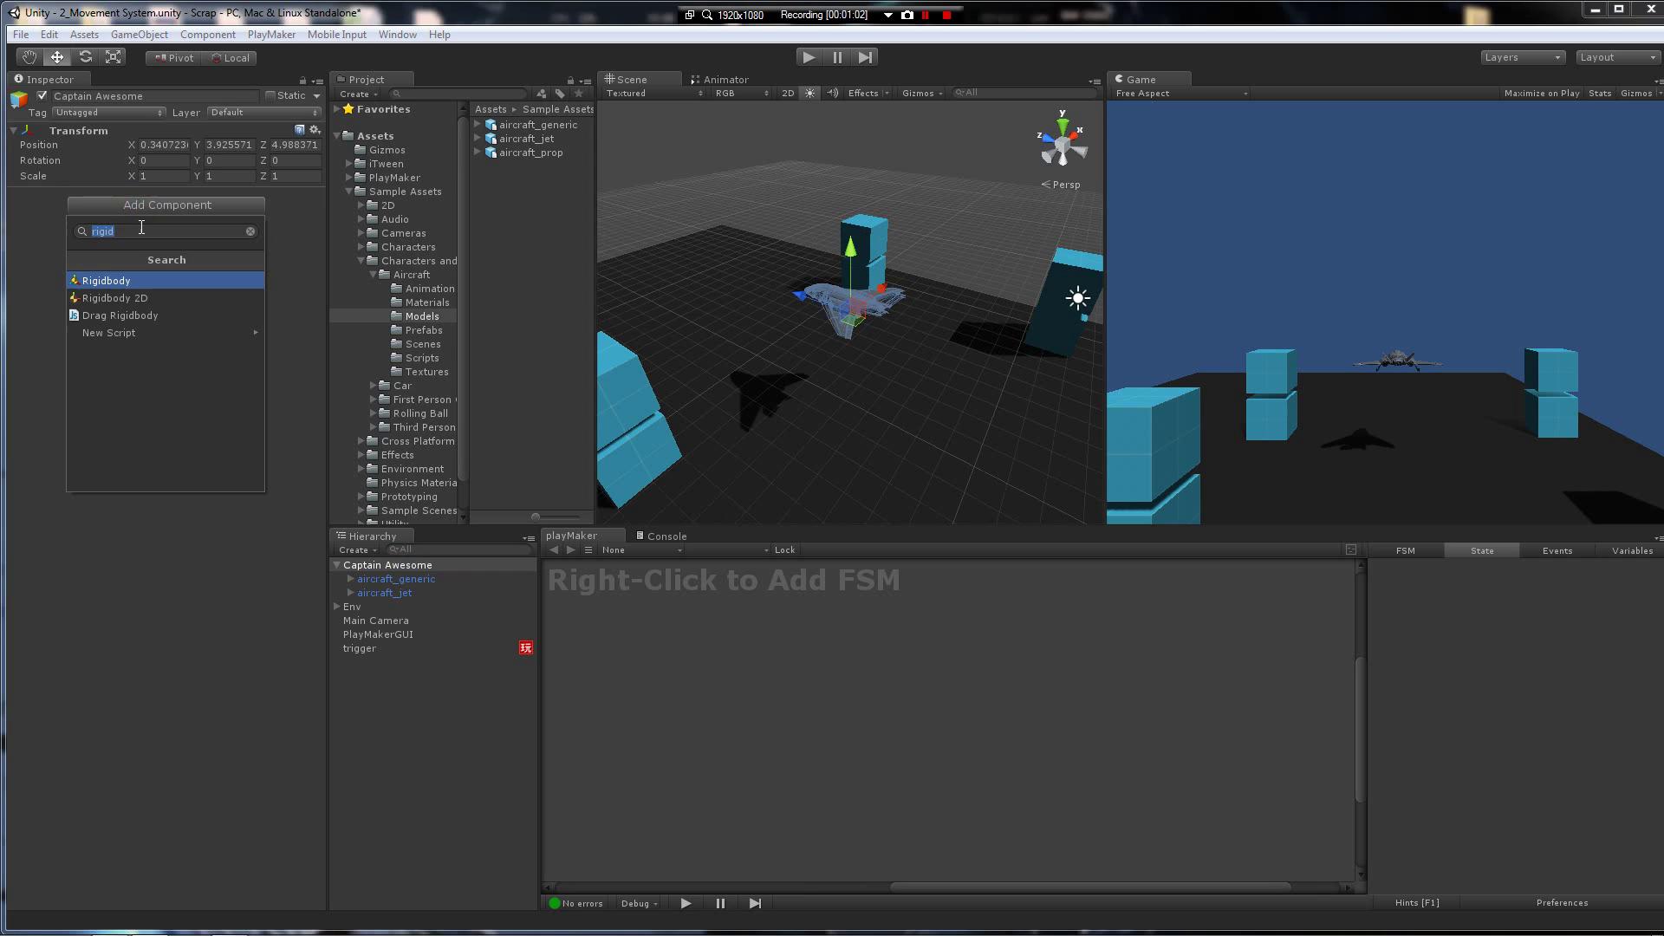
key("Return")
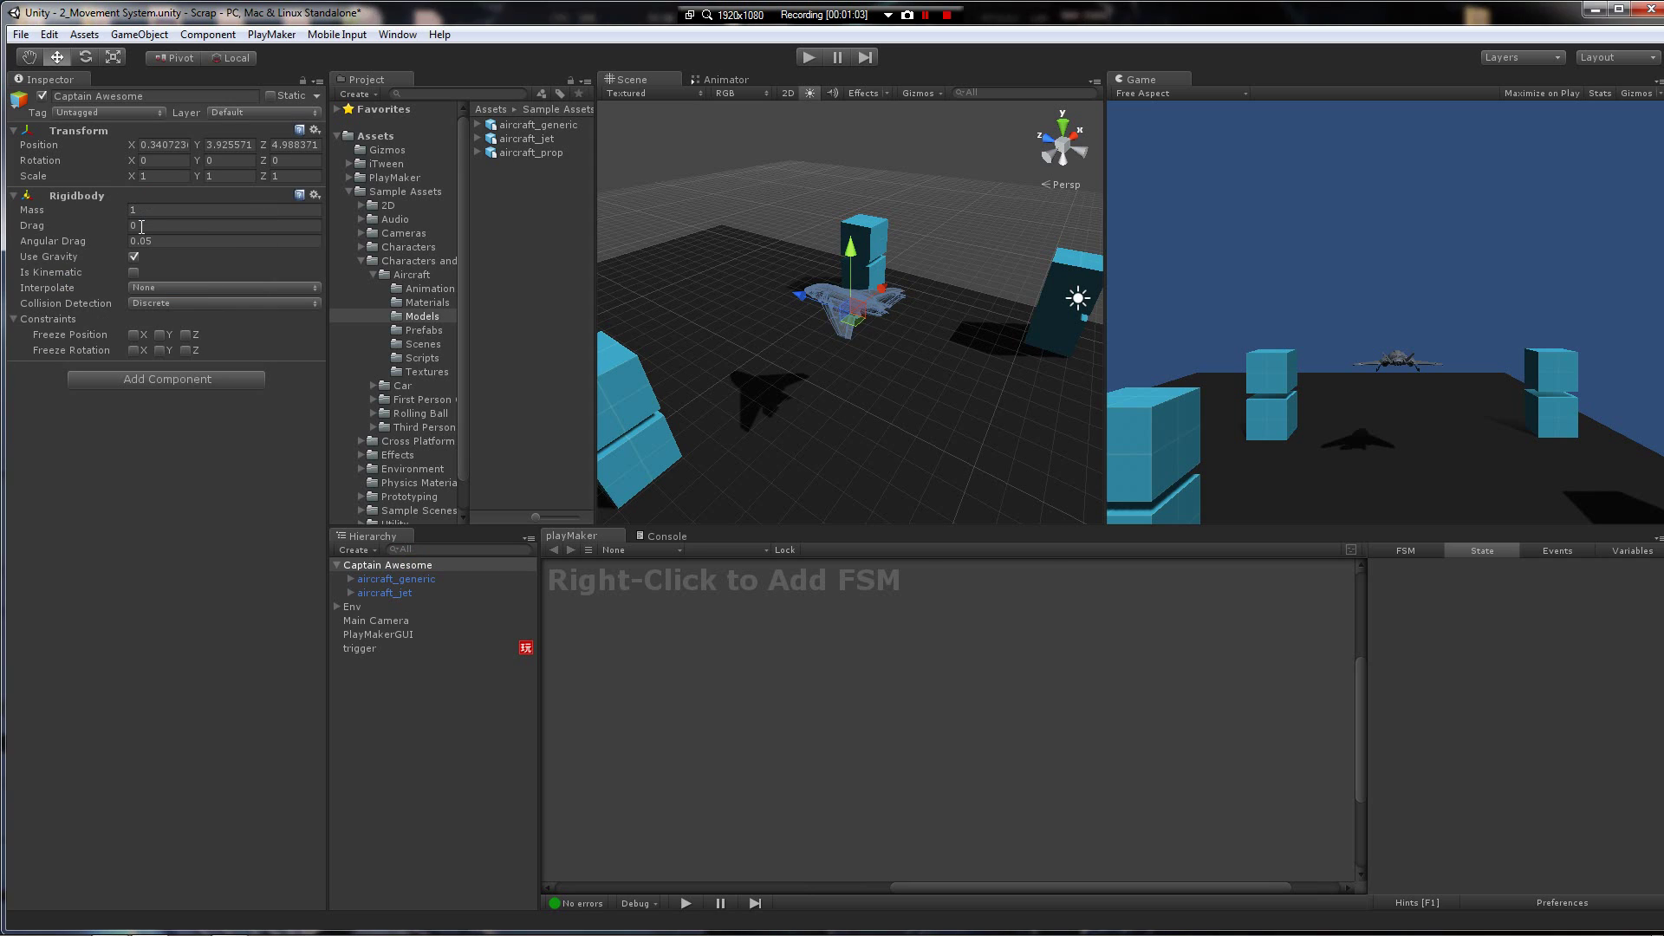
left_click(158, 380)
type("ch")
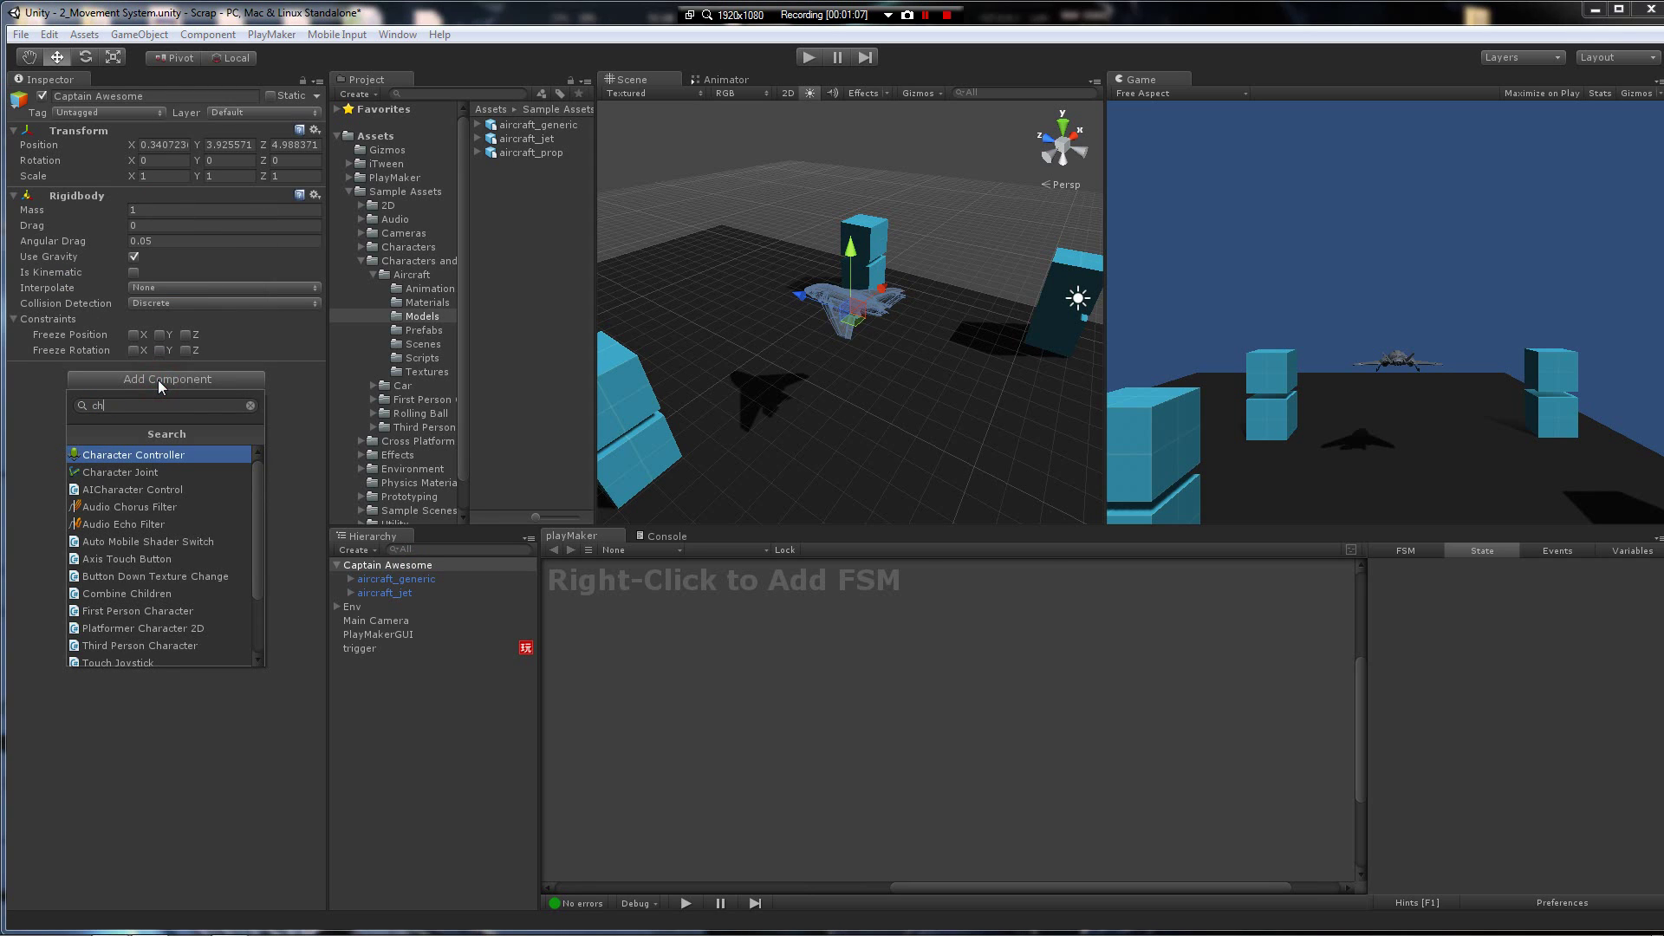
key("Return")
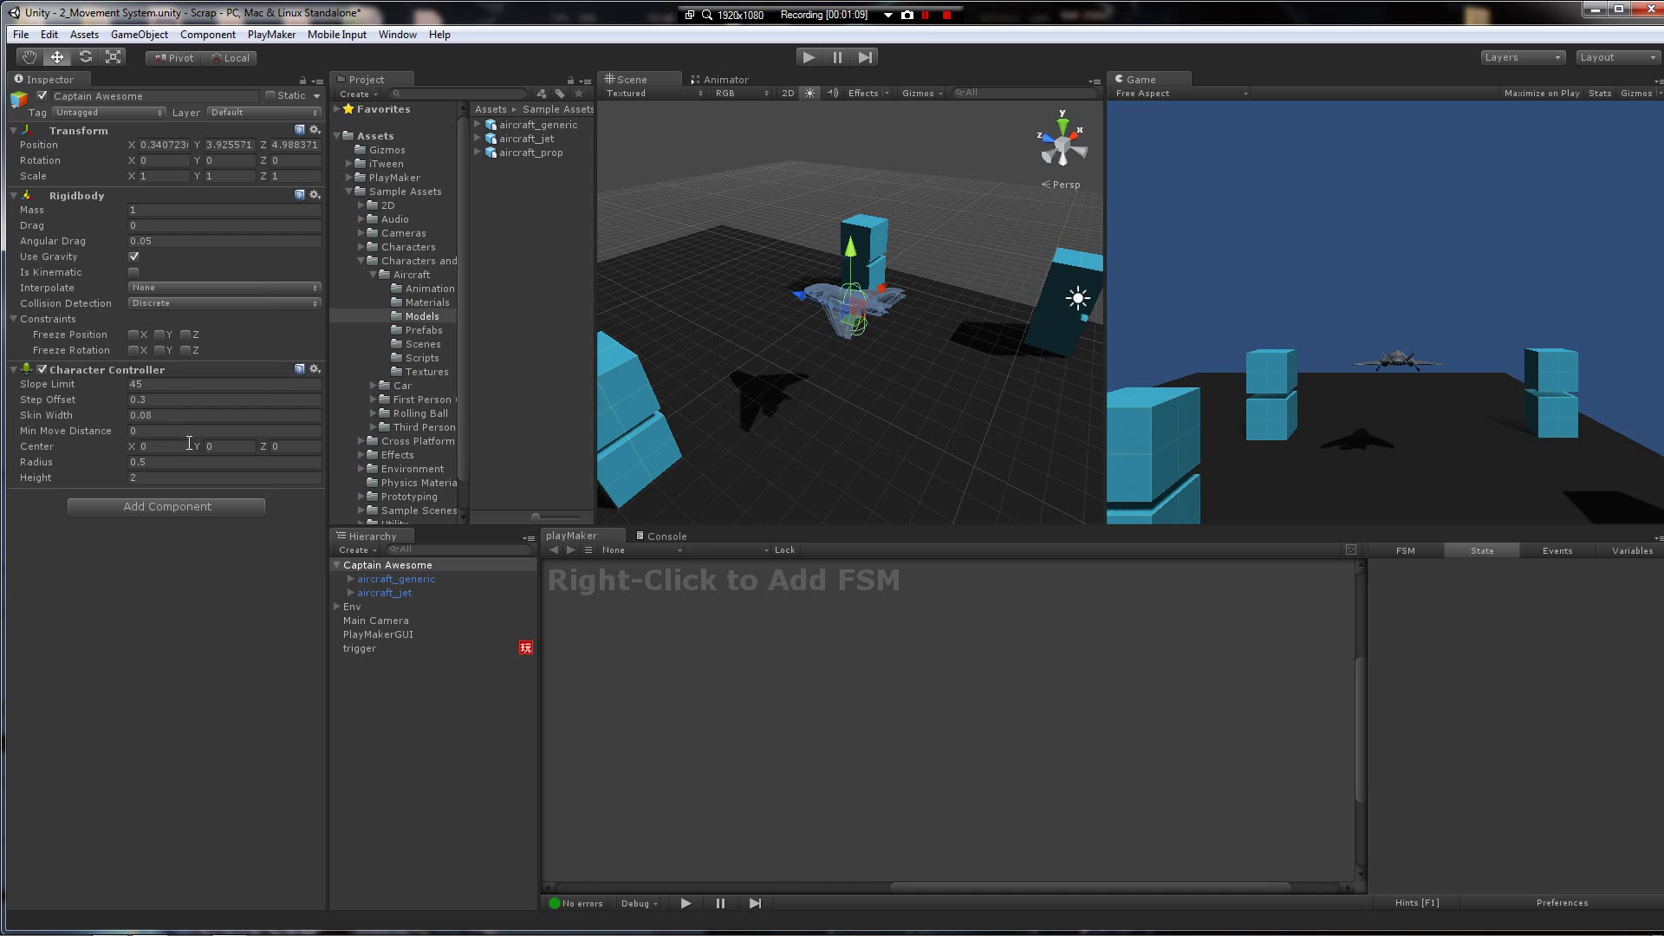
Step: Set the Character Controller radius to 1.87 and center Y to 0.54
left_click_drag(867, 364, 915, 338, "alt")
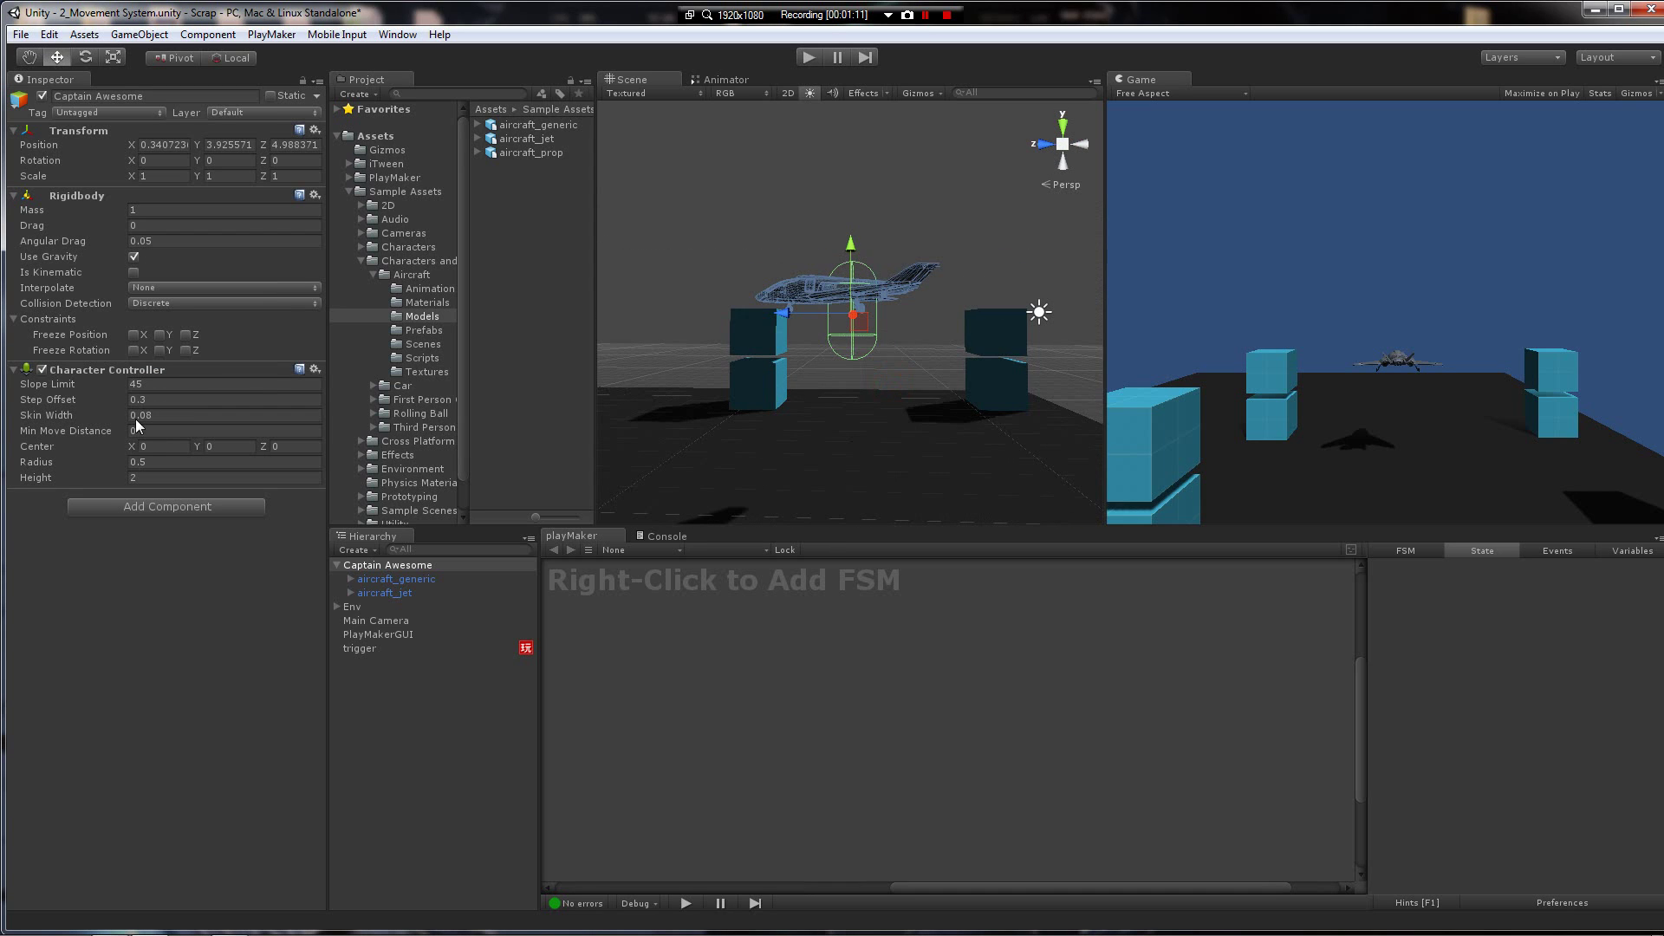
left_click_drag(89, 464, 138, 466)
left_click_drag(659, 451, 179, 514, "alt")
left_click_drag(196, 444, 222, 445)
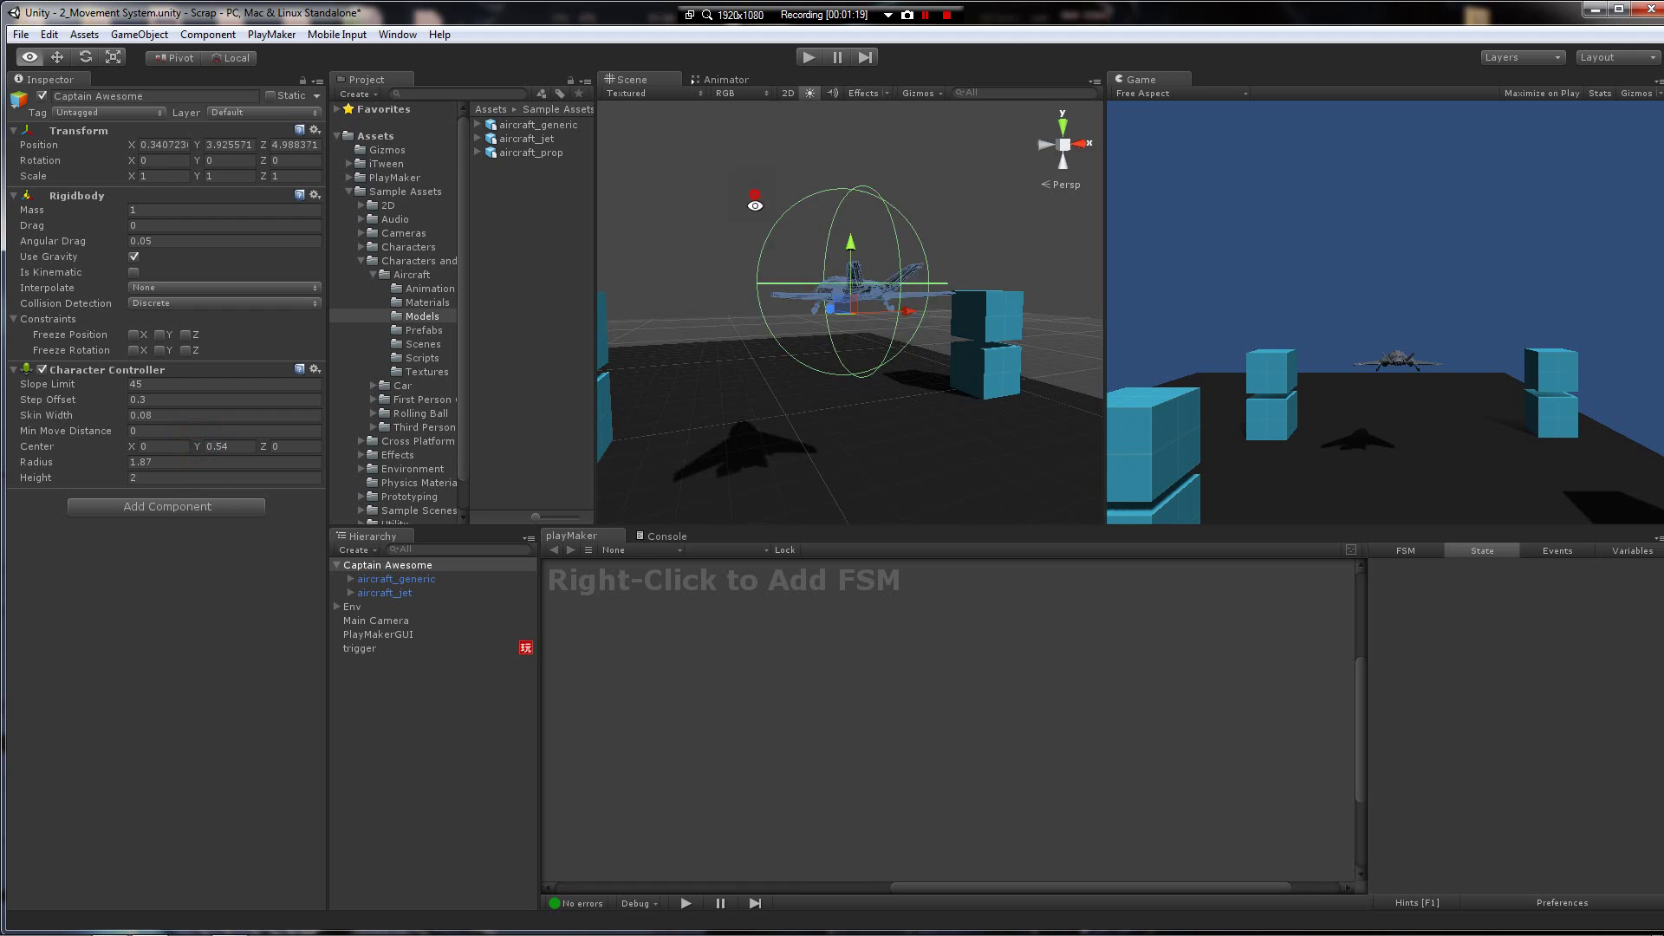
left_click_drag(758, 196, 635, 474, "alt")
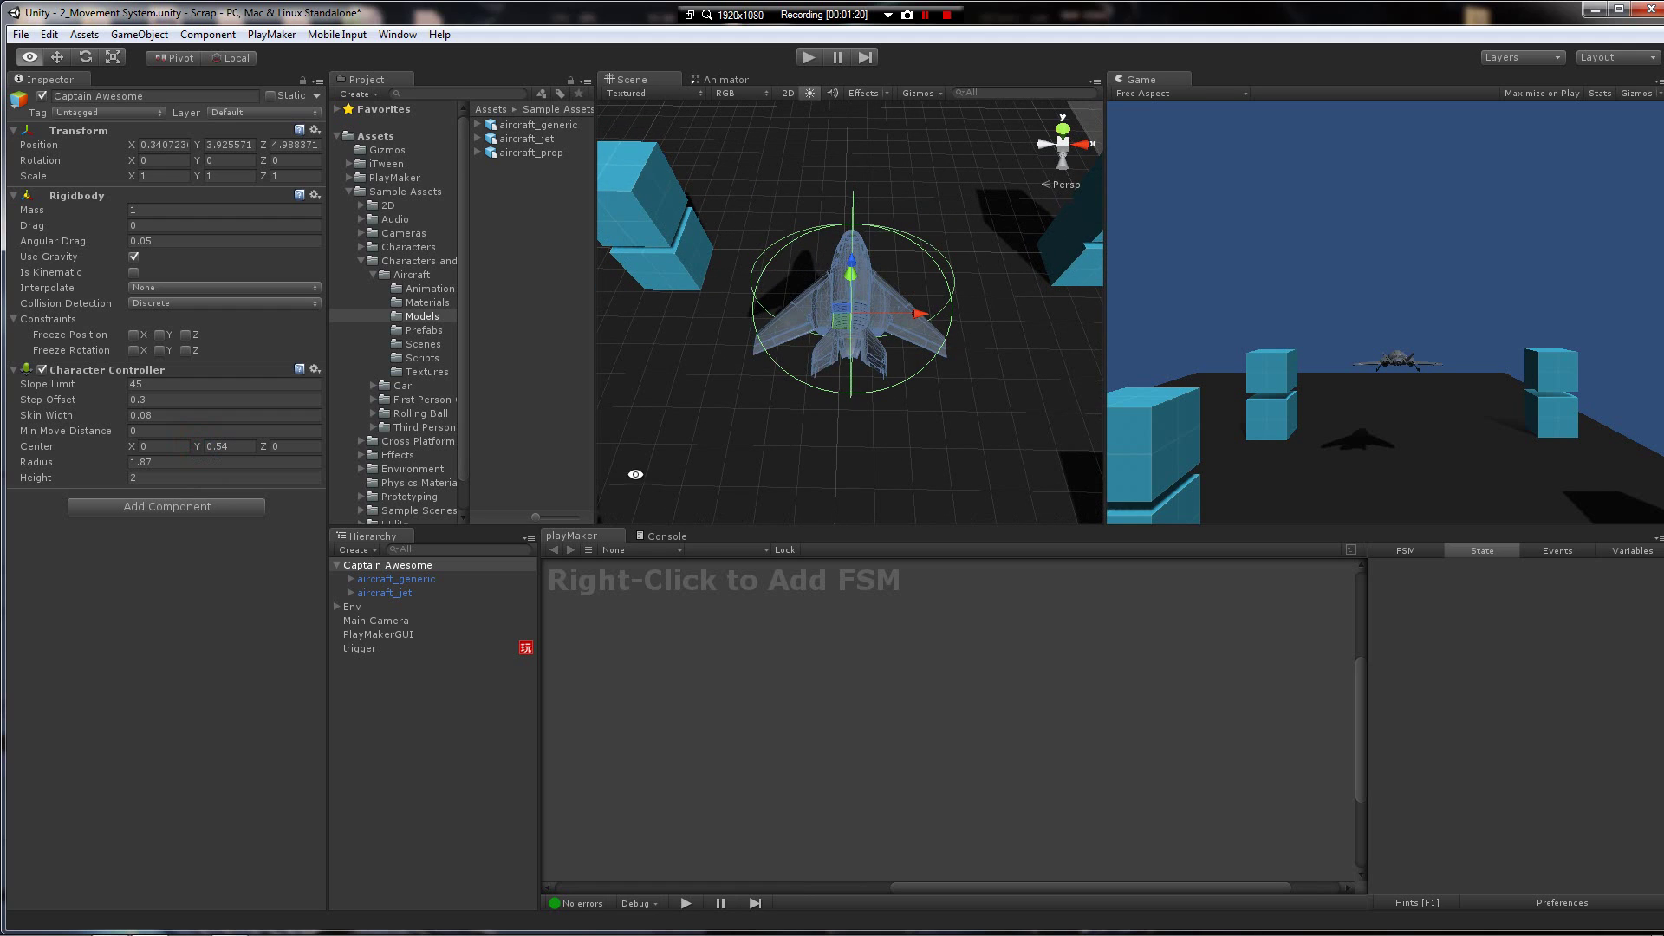
Step: Set the Rigidbody Drag to 1
left_click(148, 226)
left_click(77, 224)
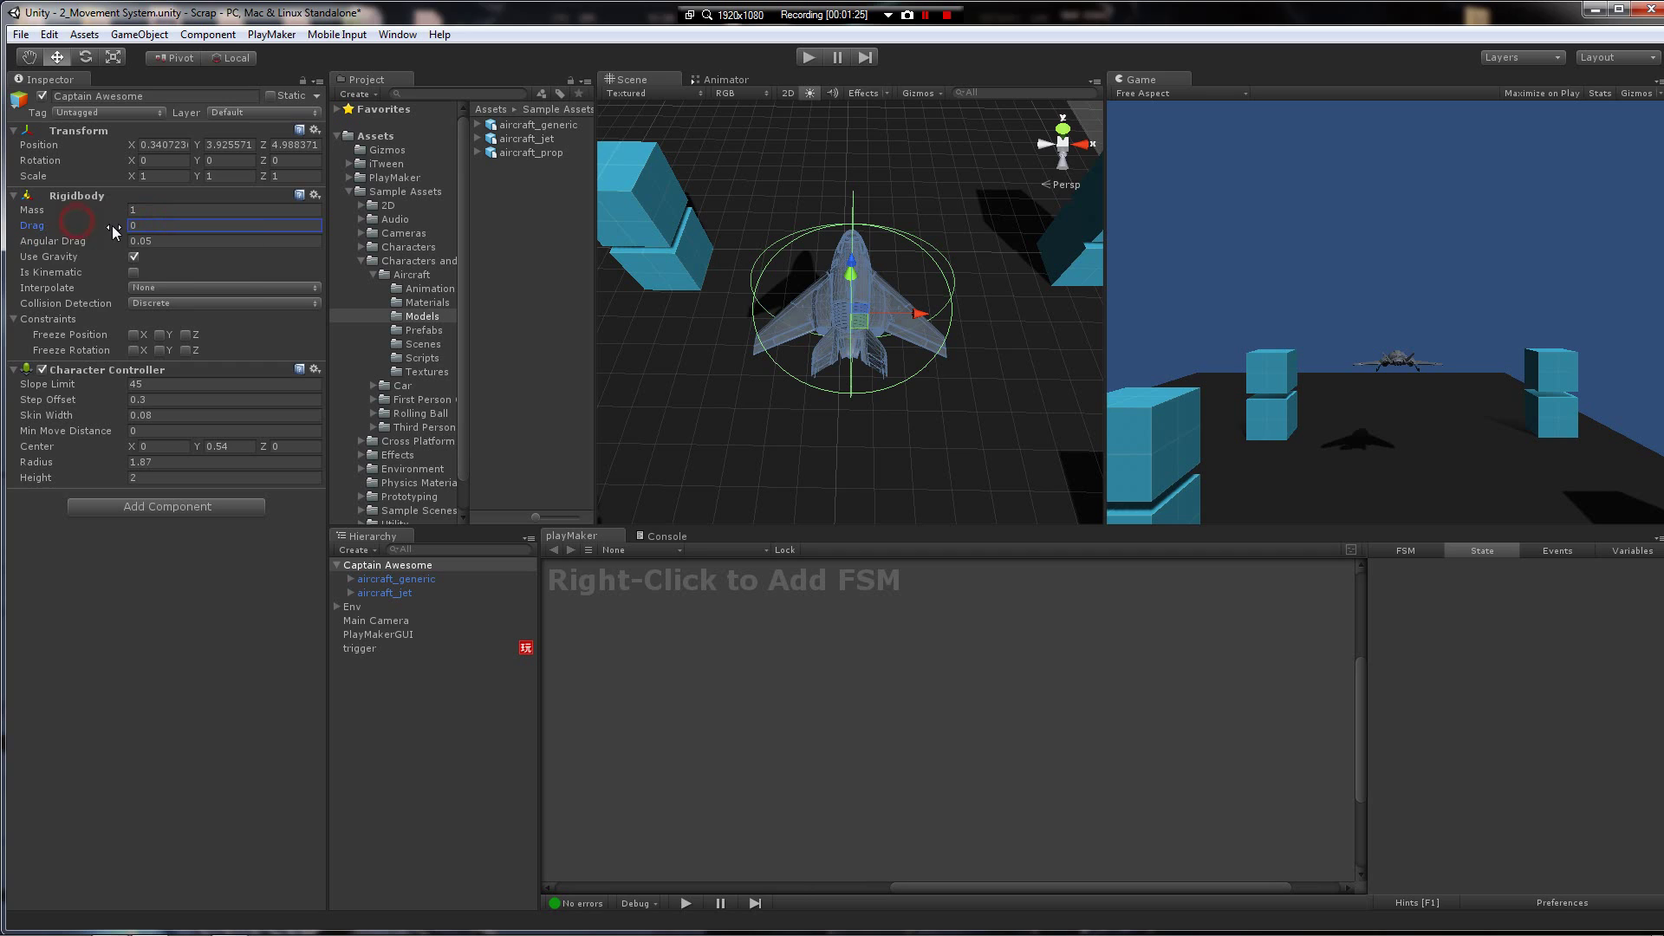
left_click(166, 225)
type("1")
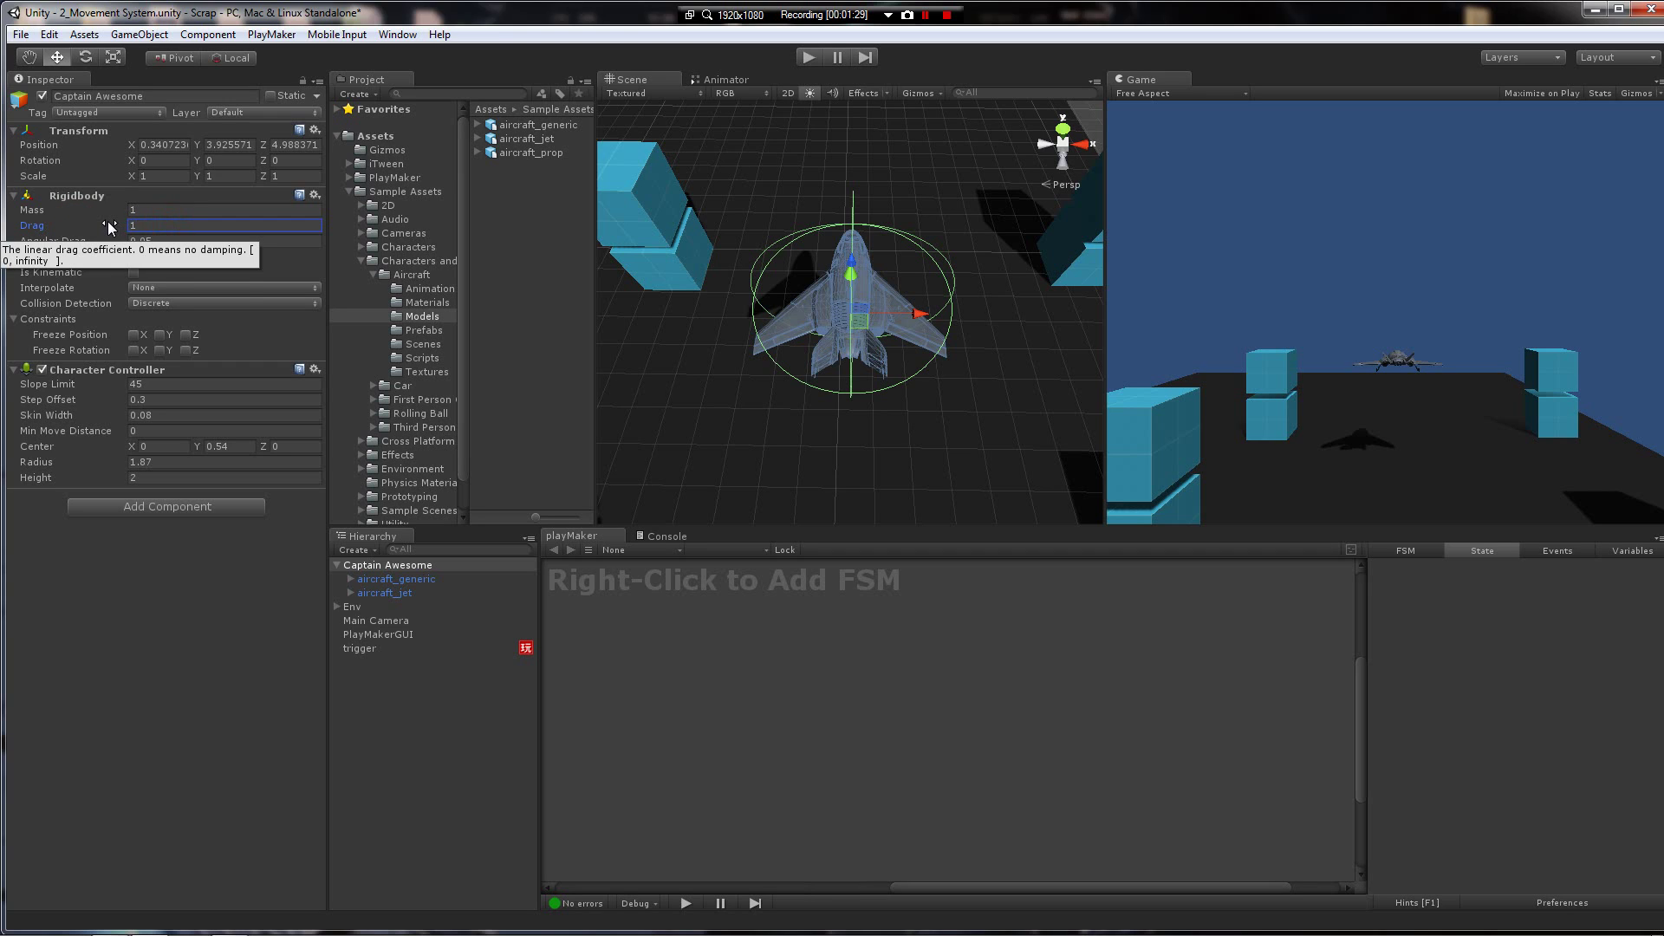
left_click(120, 240)
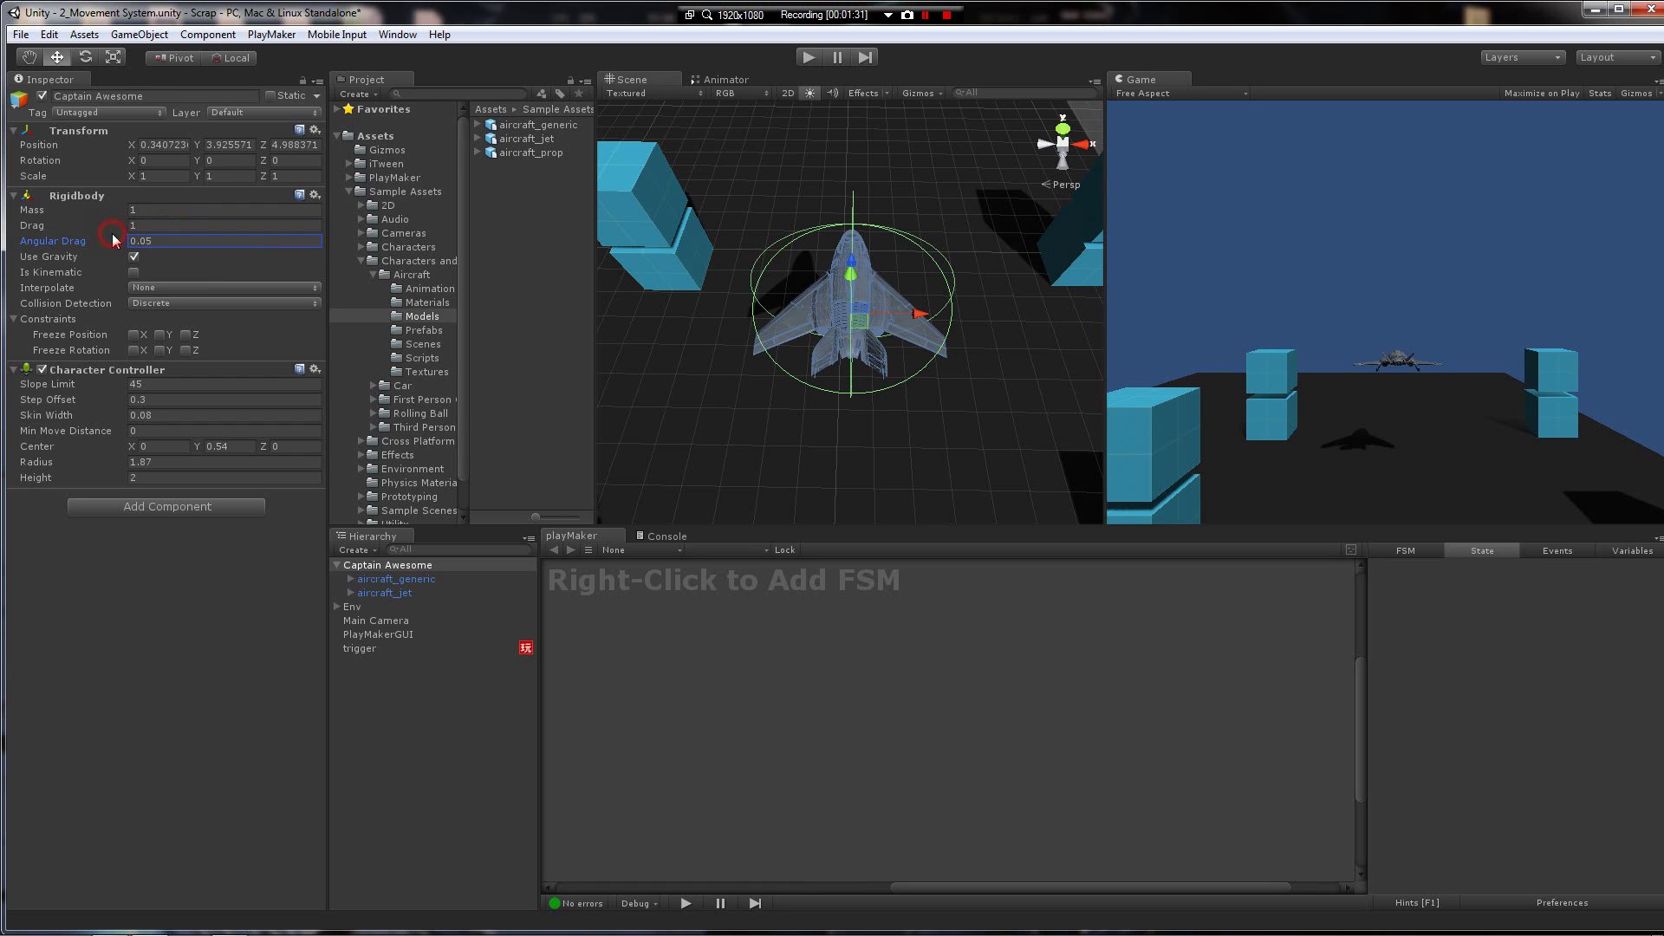
left_click_drag(878, 389, 945, 295, "alt")
Step: Add an FSM from the playMaker panel and put Get Axis Vector, found via 'get axis', in State 1
right_click(591, 622)
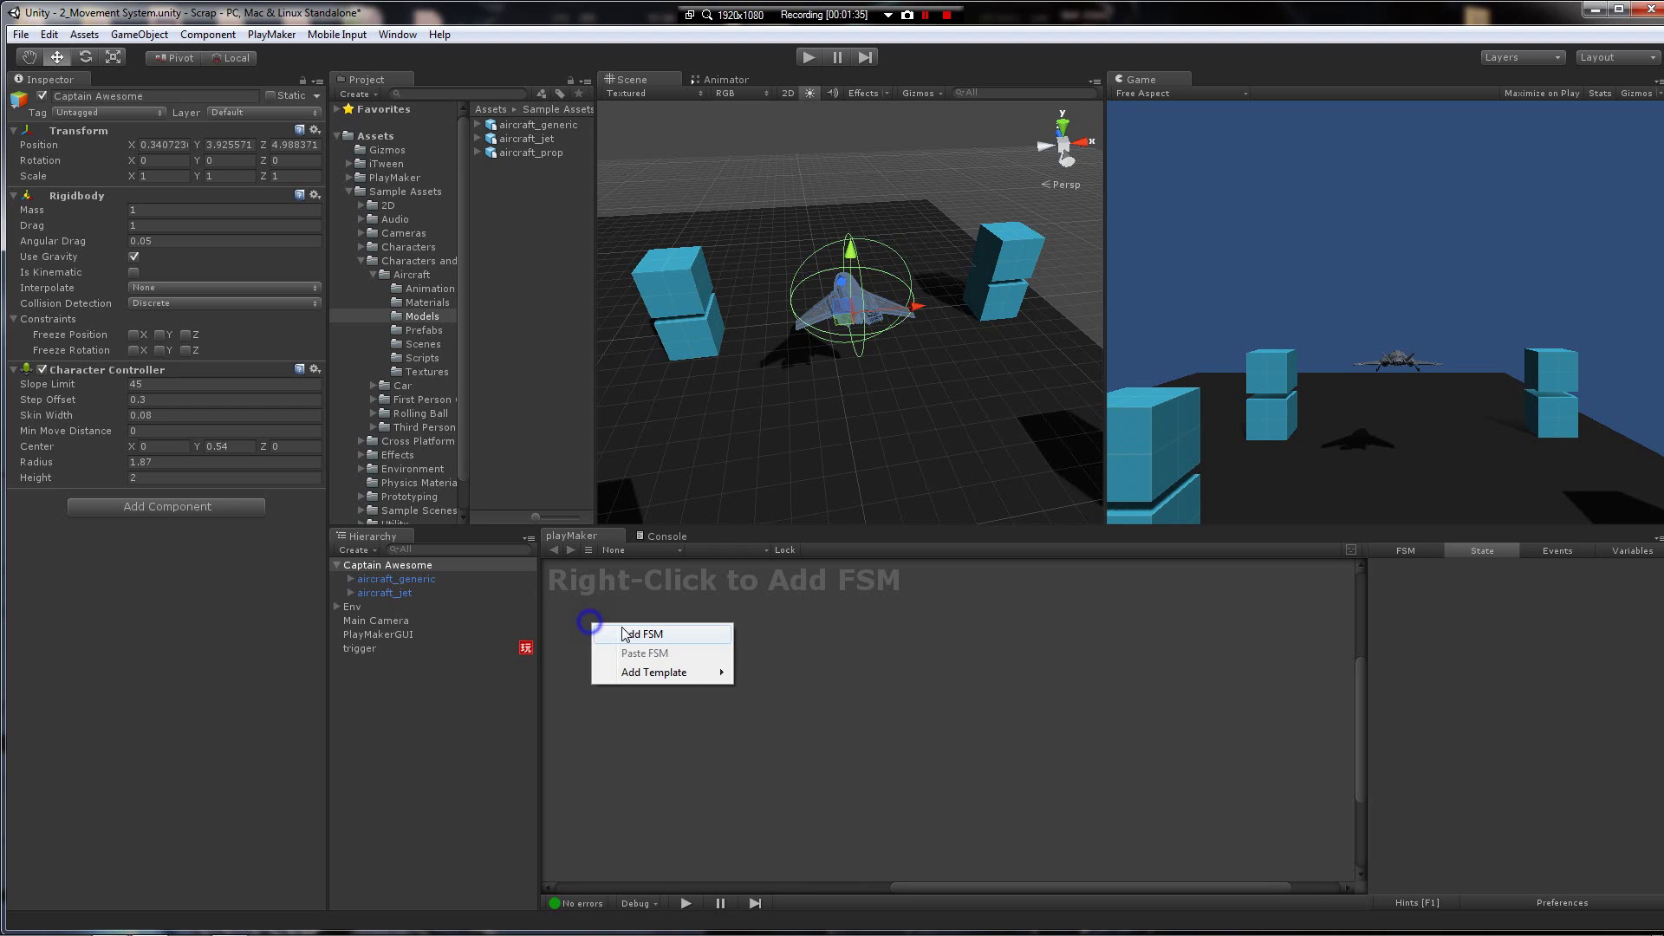
left_click(628, 636)
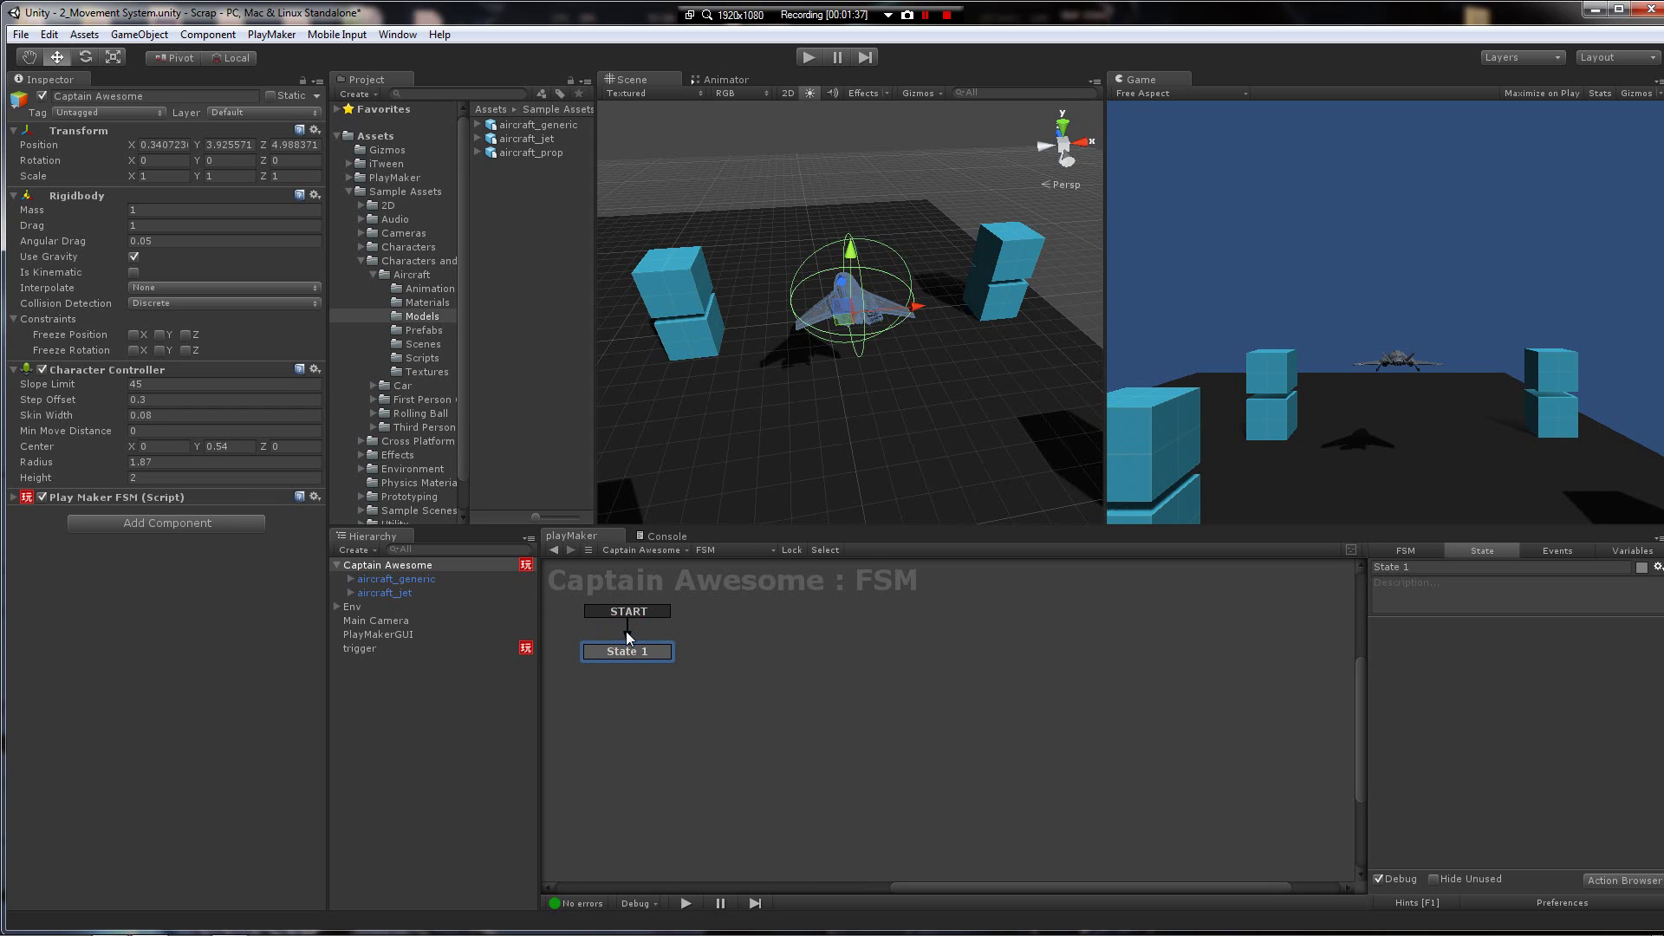
double_click(1522, 670)
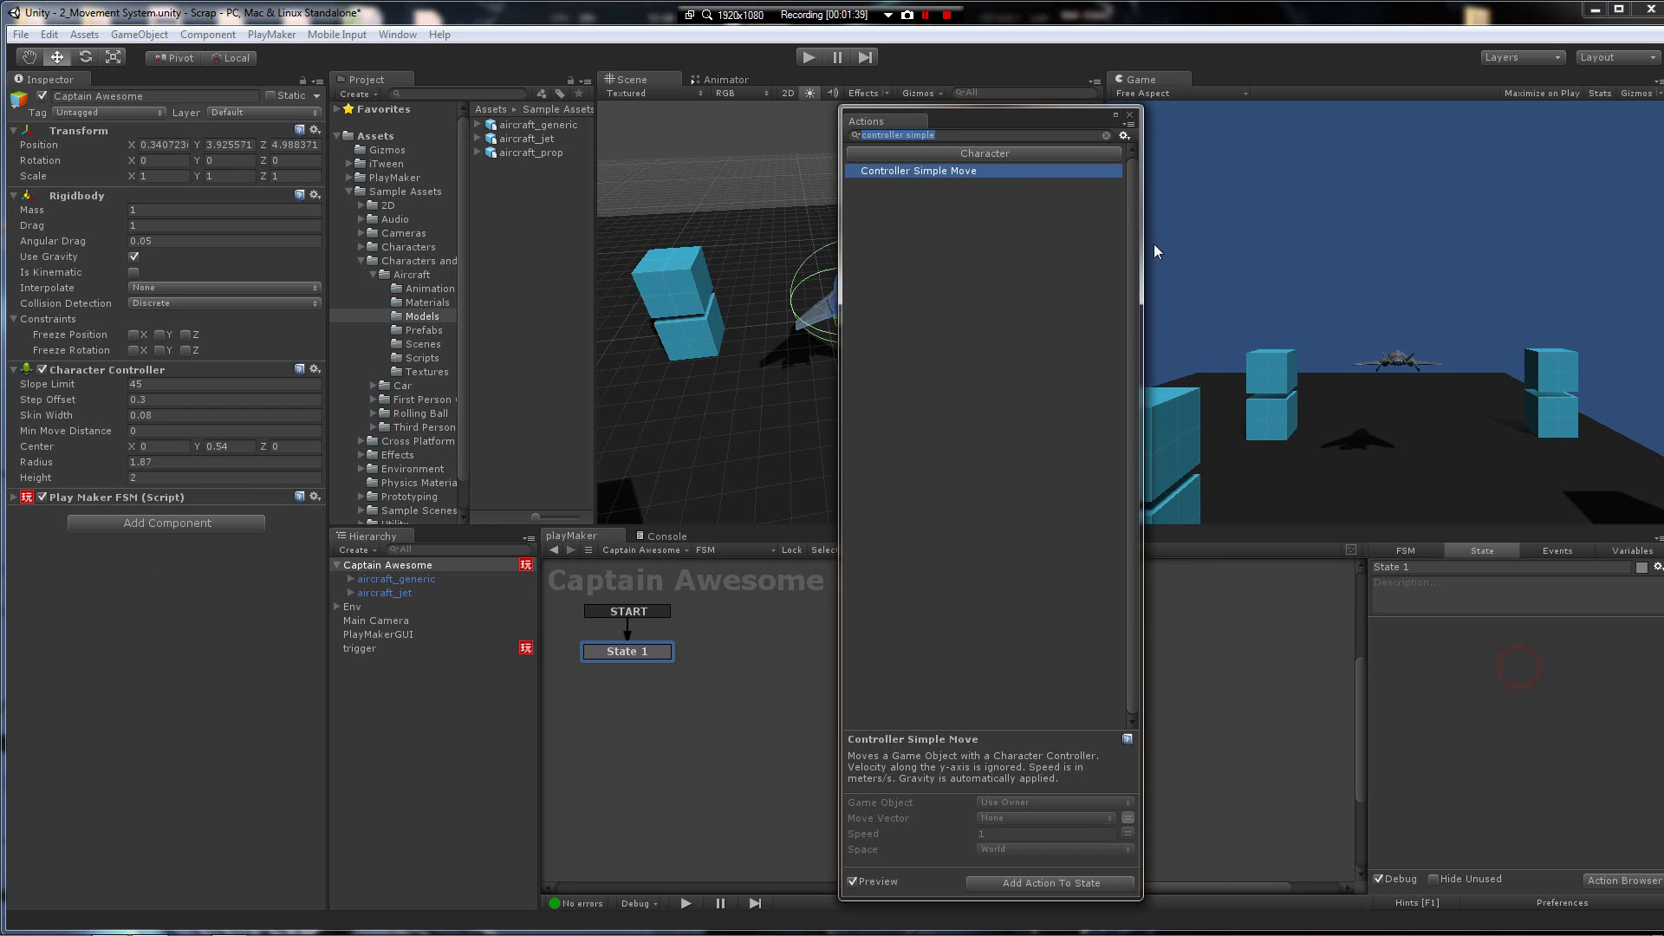
type("get")
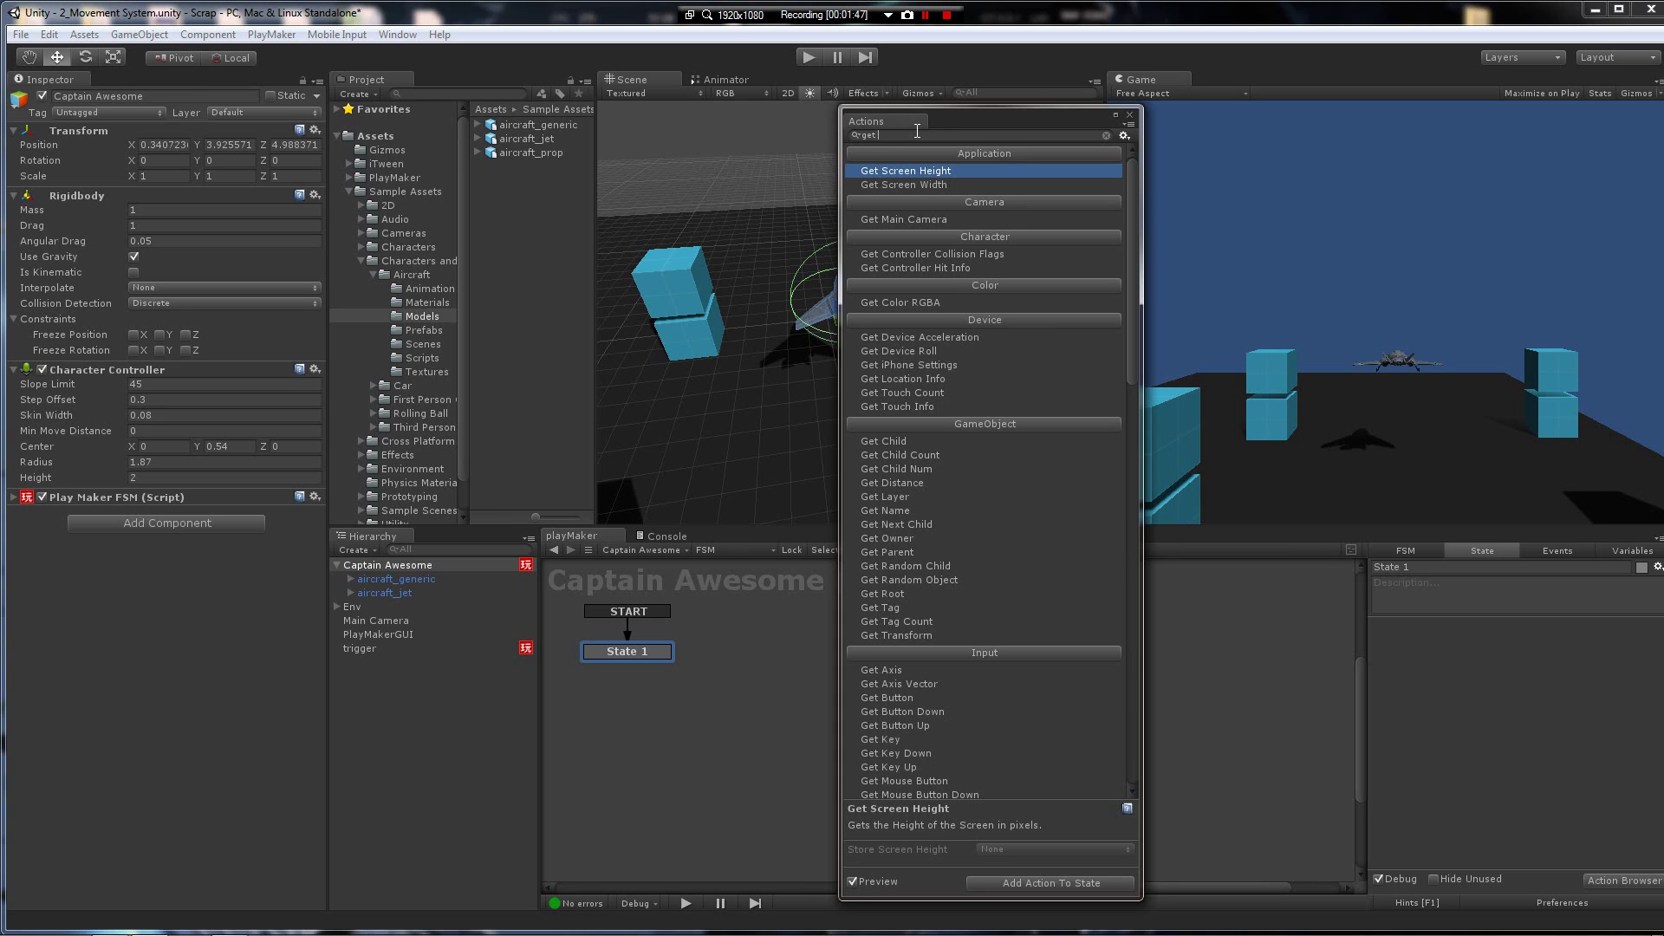
type("axis")
key("Down")
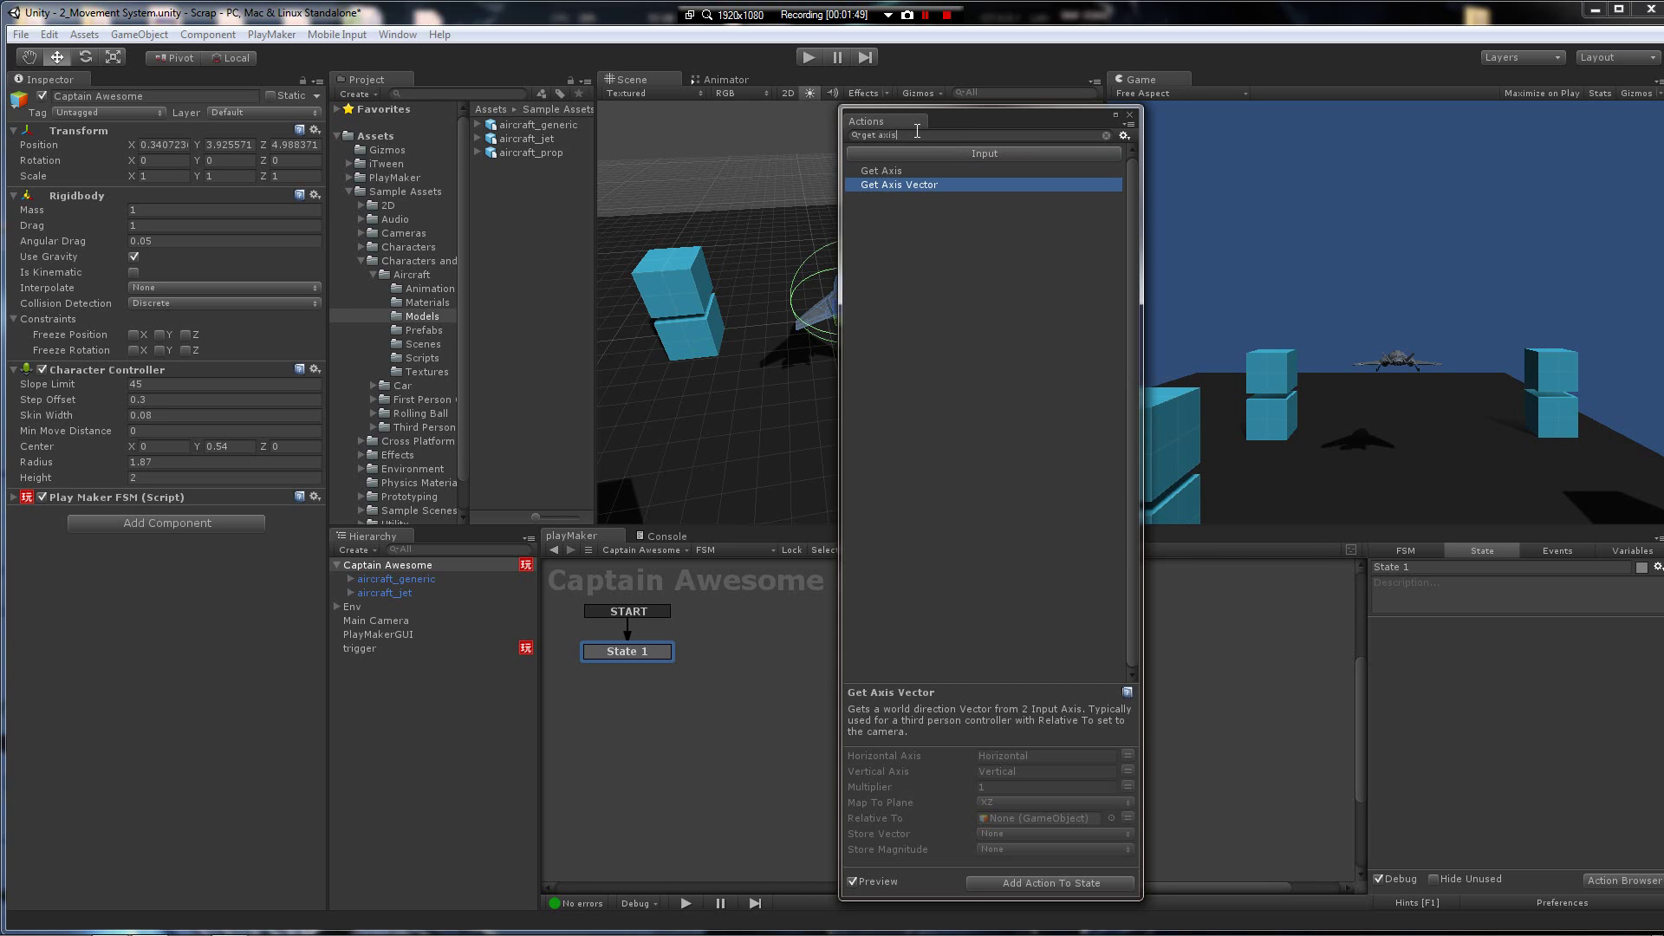
key("Return")
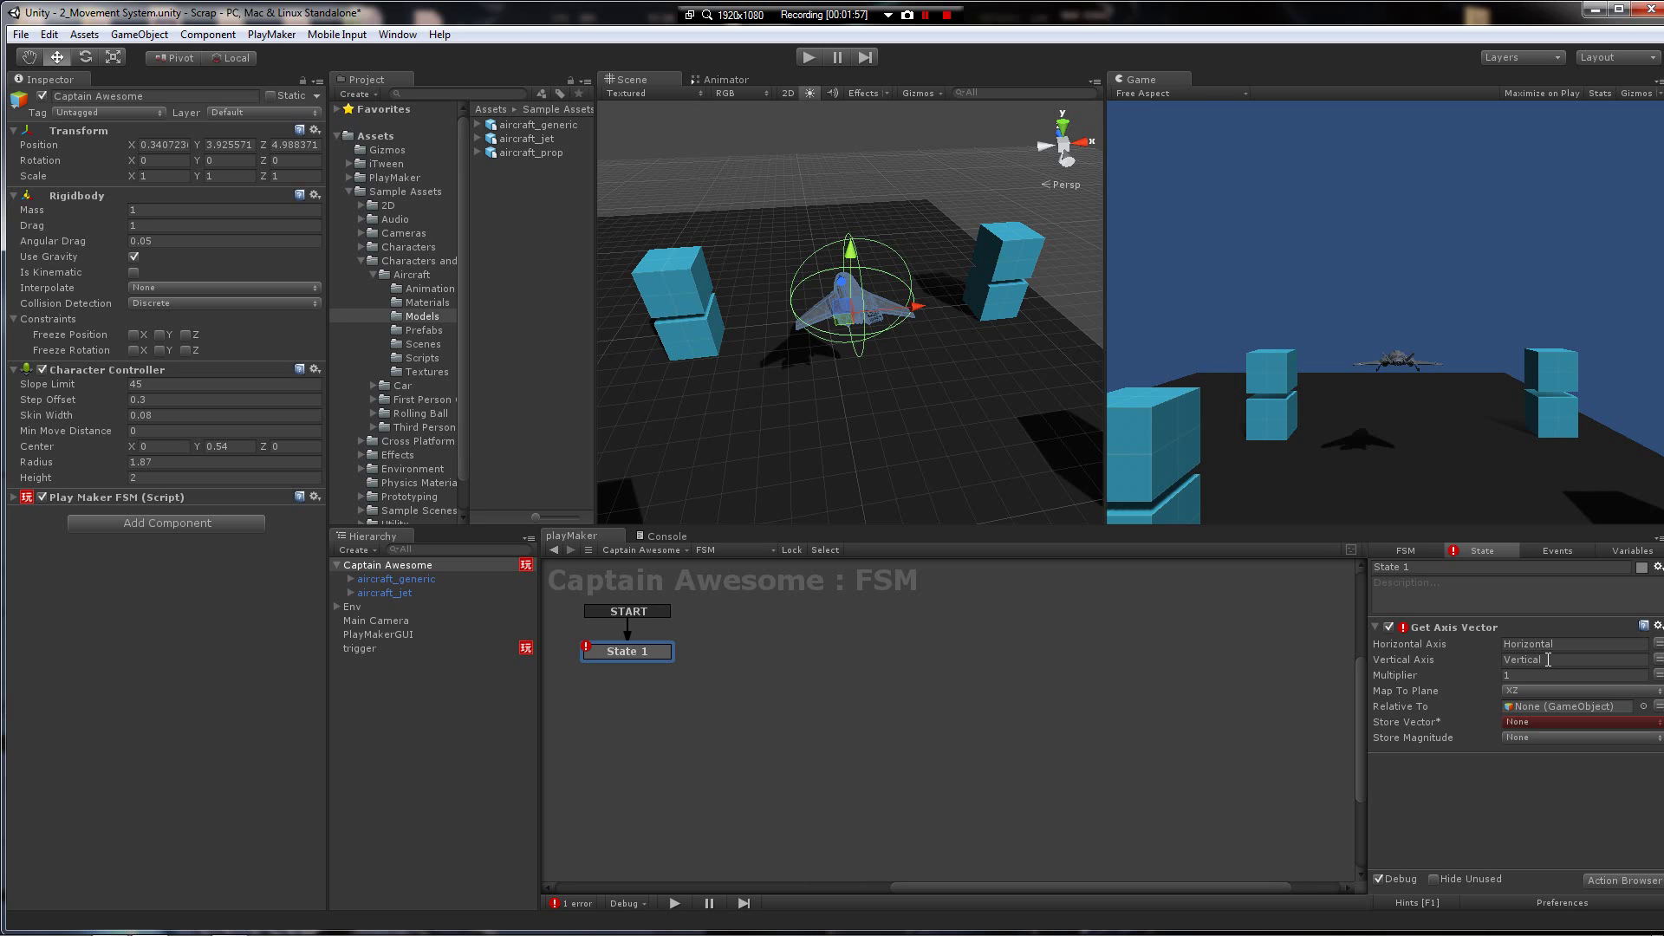
Step: Inspect the Horizontal and Vertical axes in Project Settings > Input, then collapse them
left_click(49, 34)
left_click(113, 408)
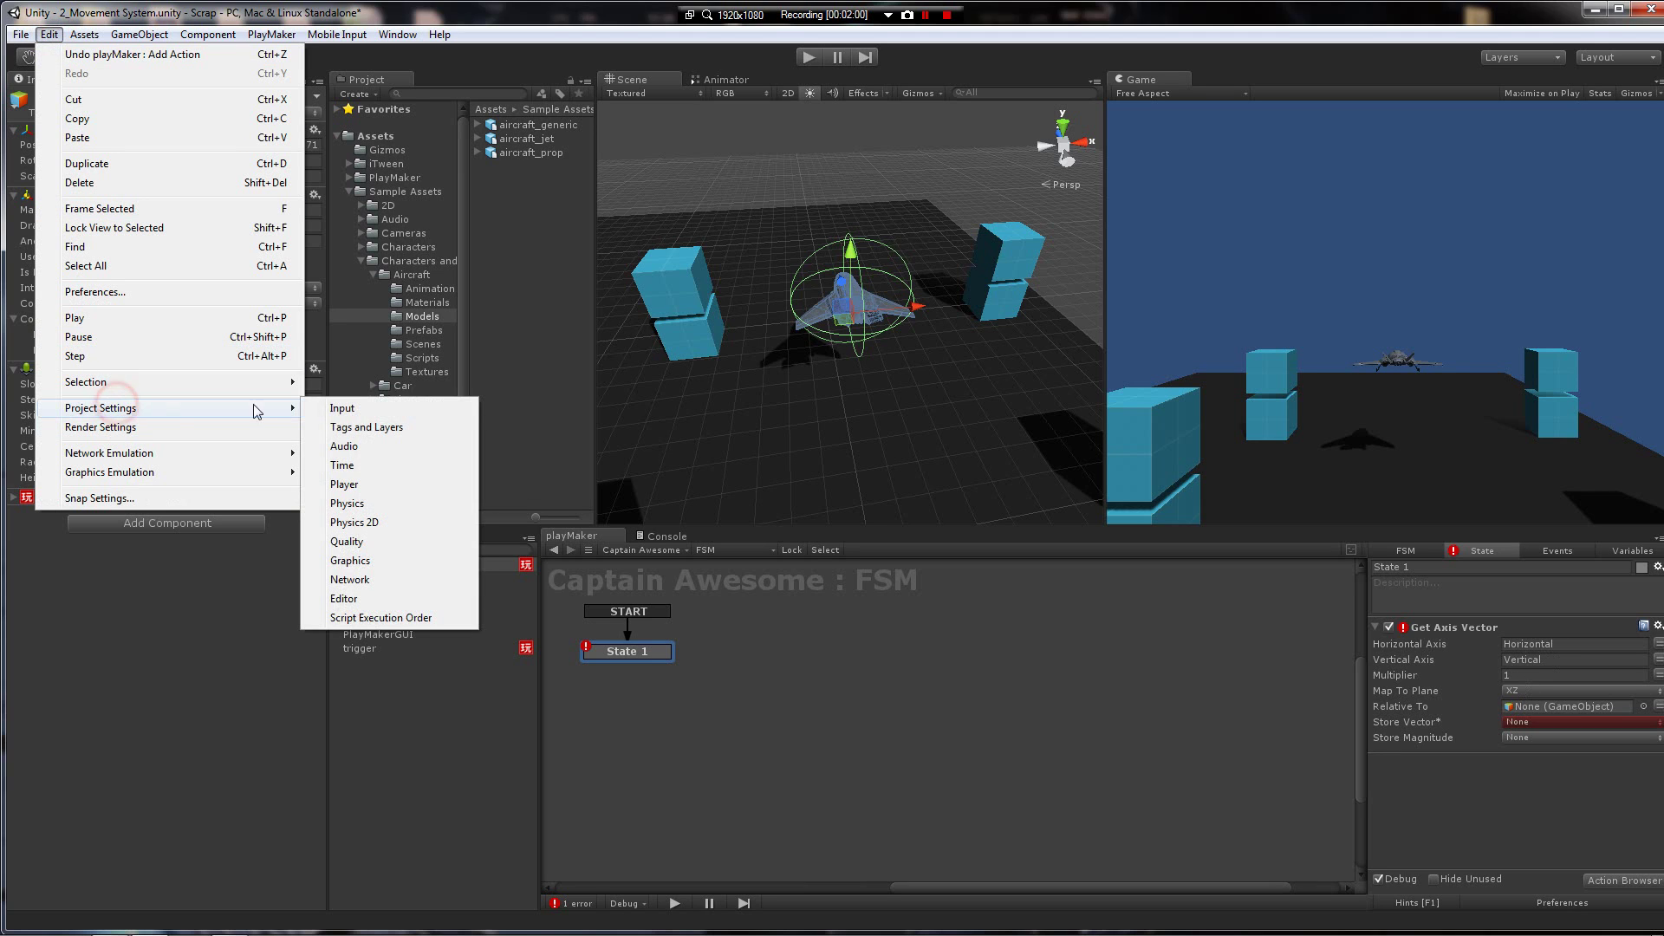
left_click(367, 406)
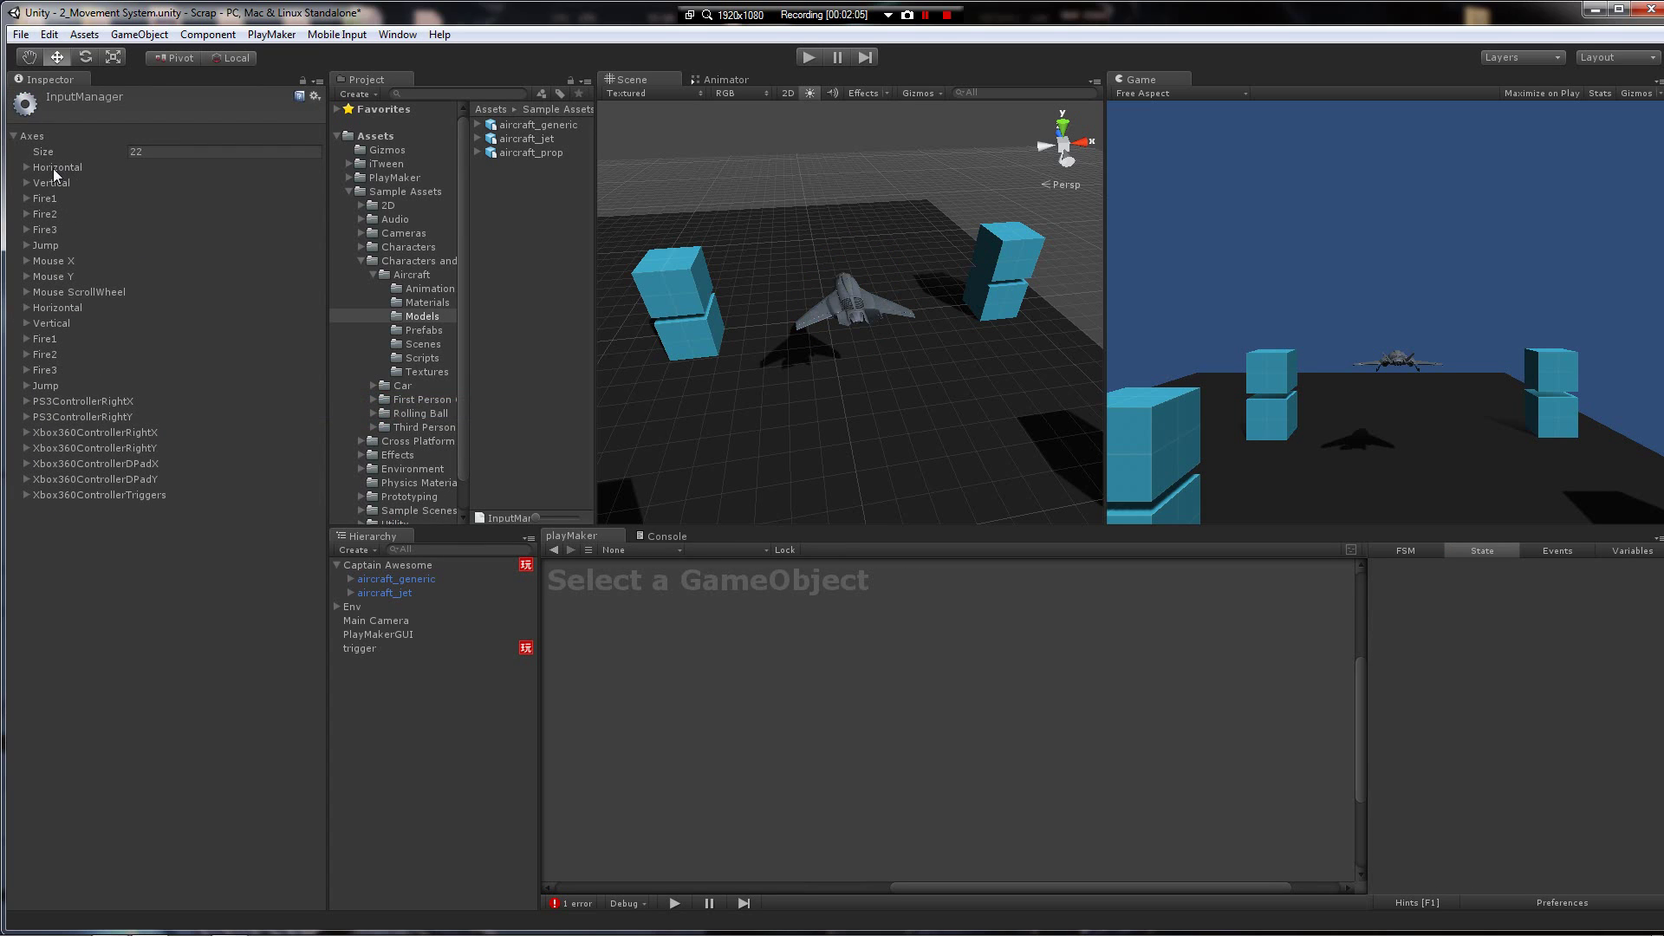
left_click(26, 167)
left_click(25, 417)
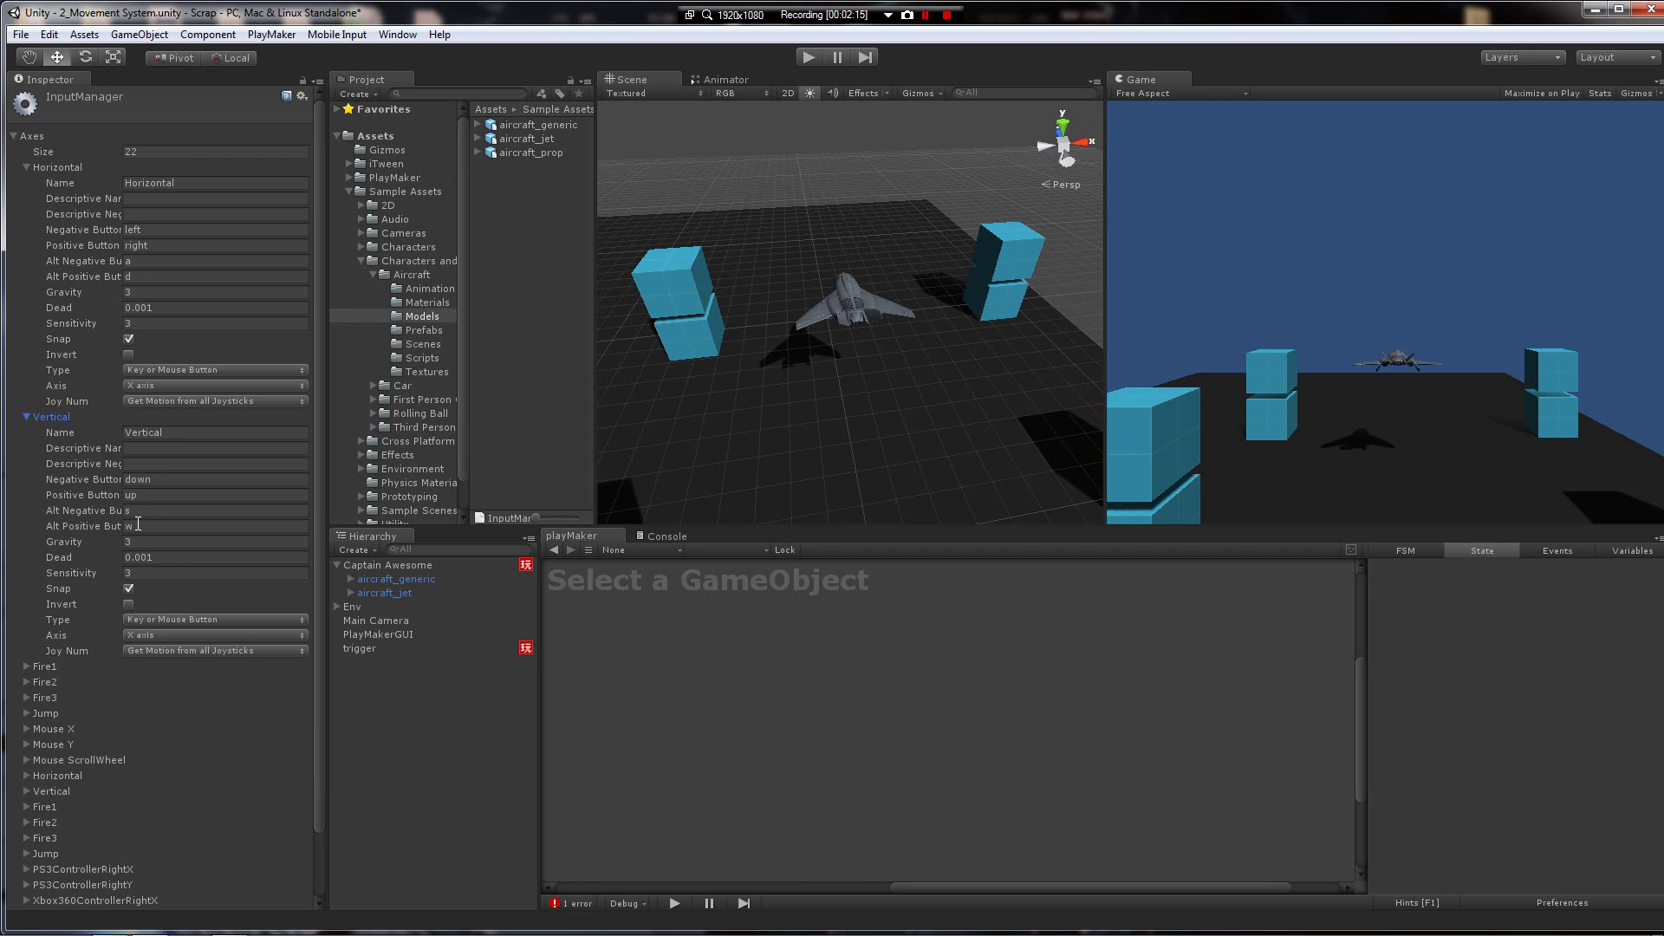
left_click(34, 417)
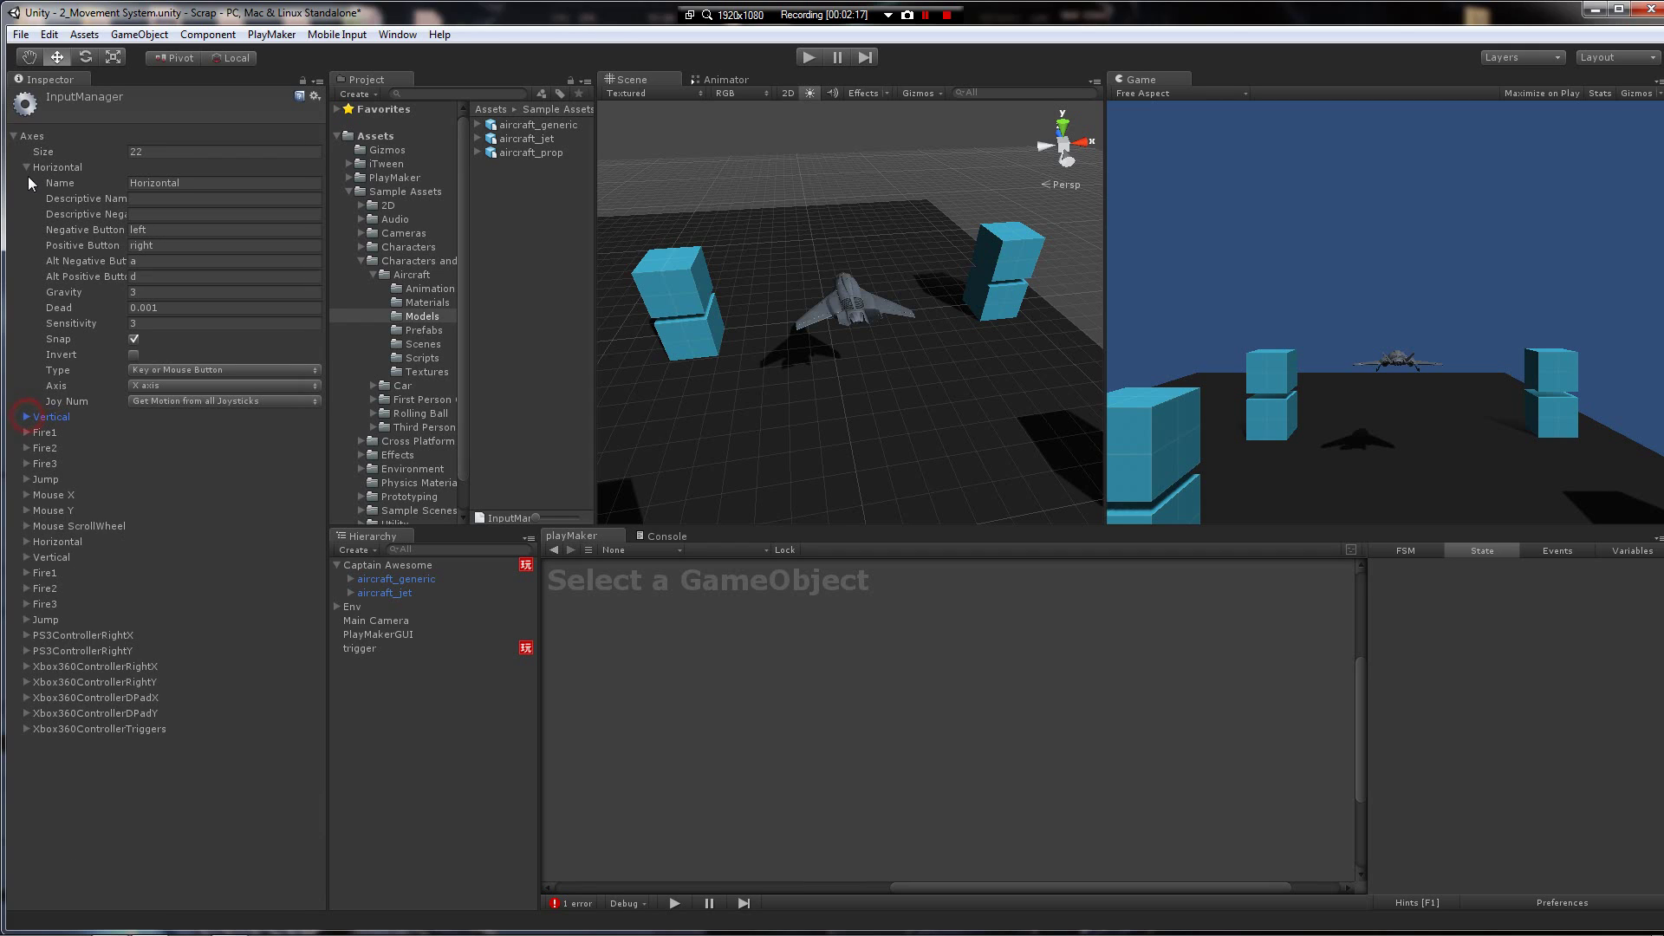
left_click(28, 168)
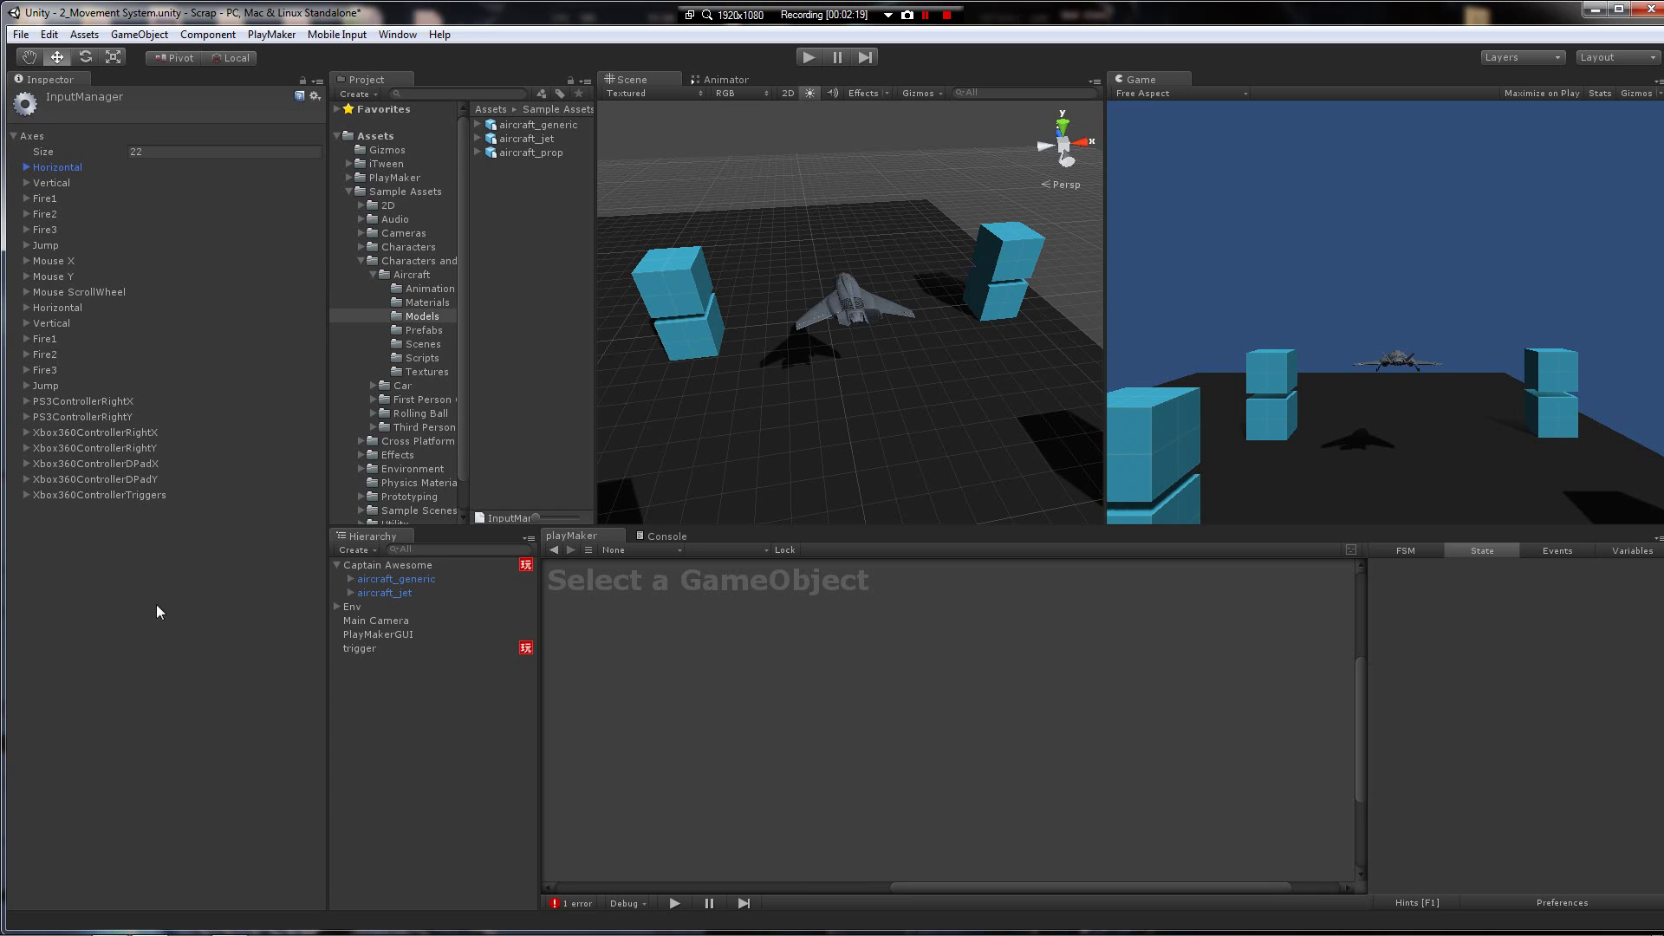
left_click(177, 621)
Step: Select Captain Awesome and create a Vector3 FSM variable named 'Directional'
left_click(395, 565)
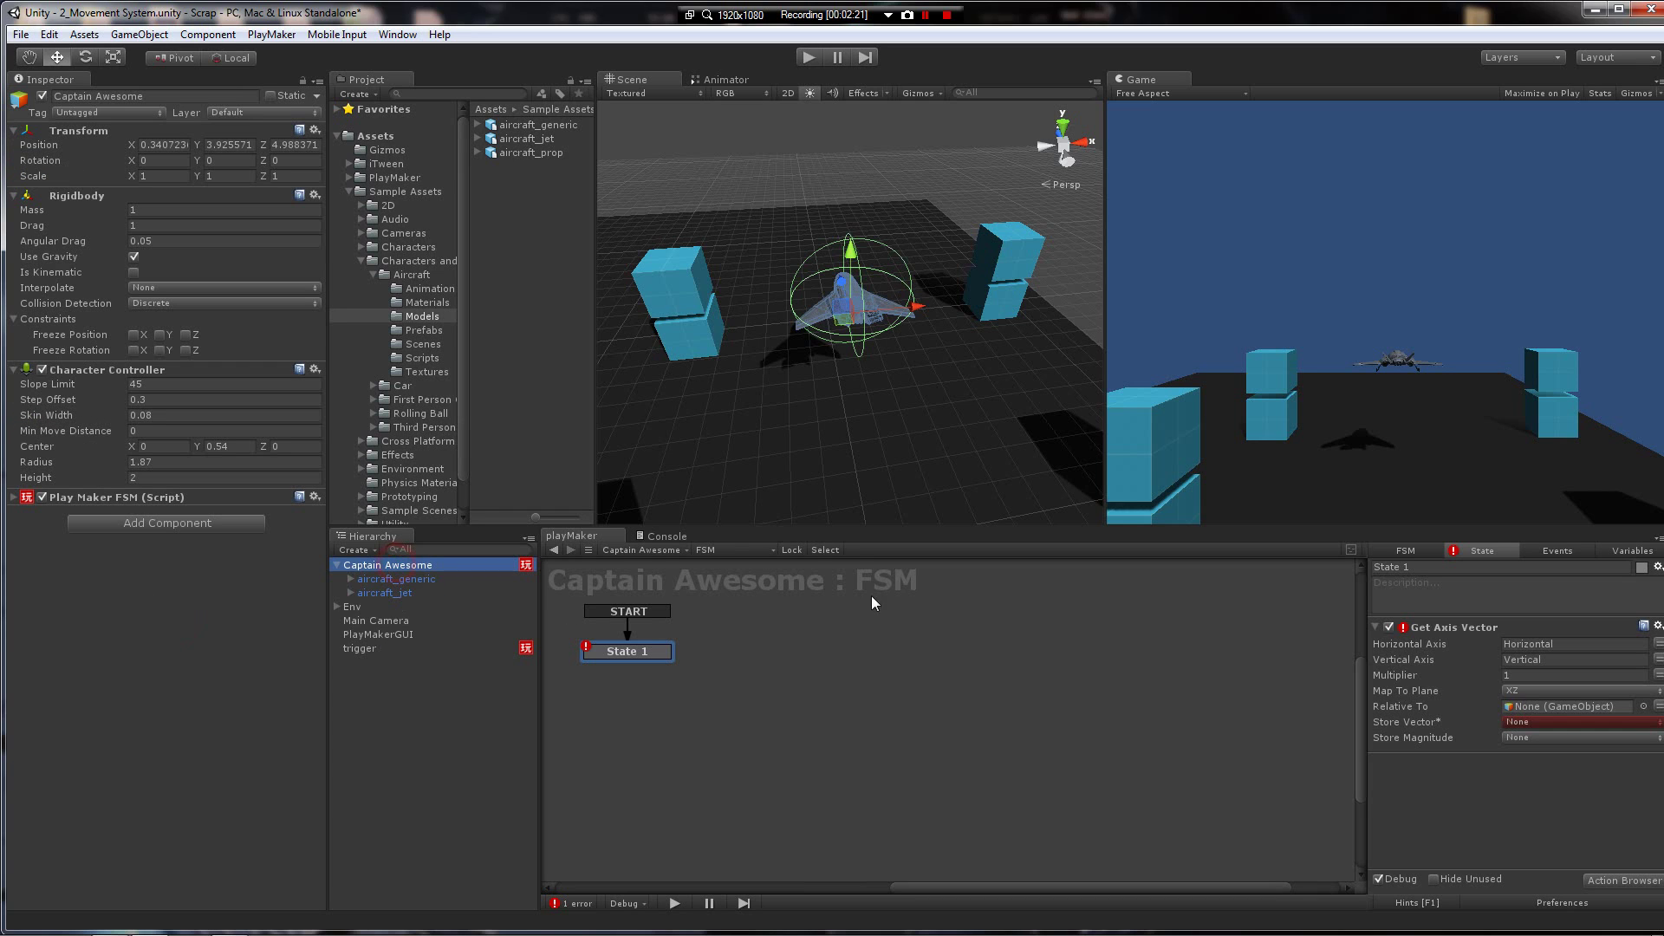
left_click(1559, 721)
left_click(1544, 742)
left_click(1627, 551)
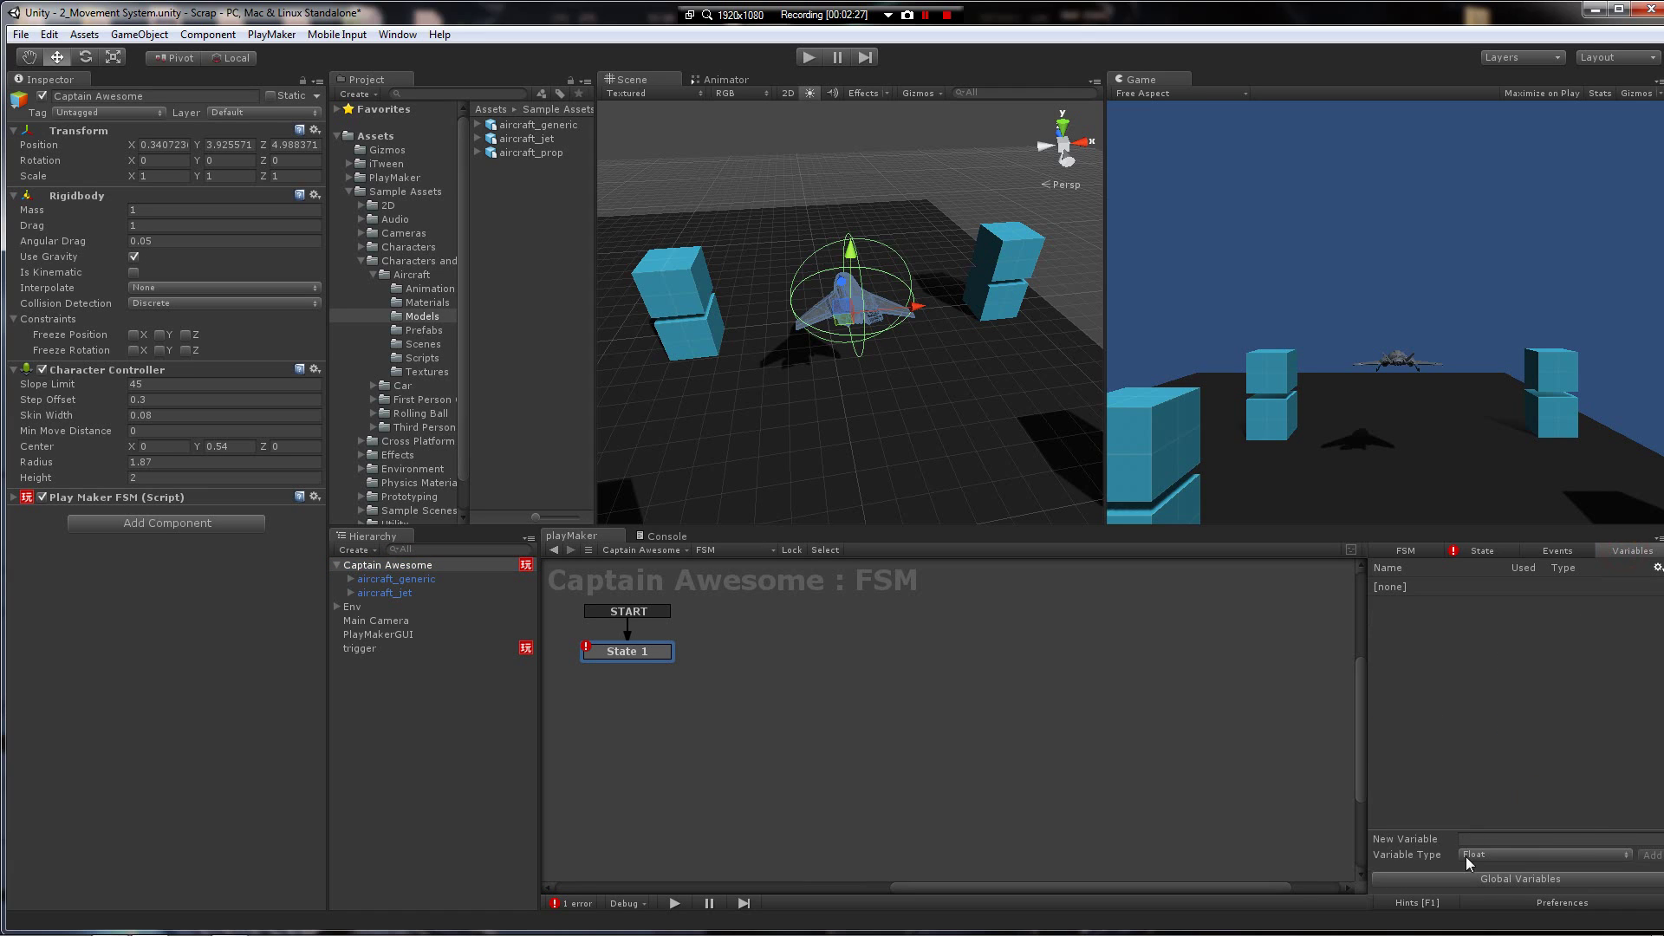
left_click(1485, 857)
left_click(1512, 739)
left_click(1485, 837)
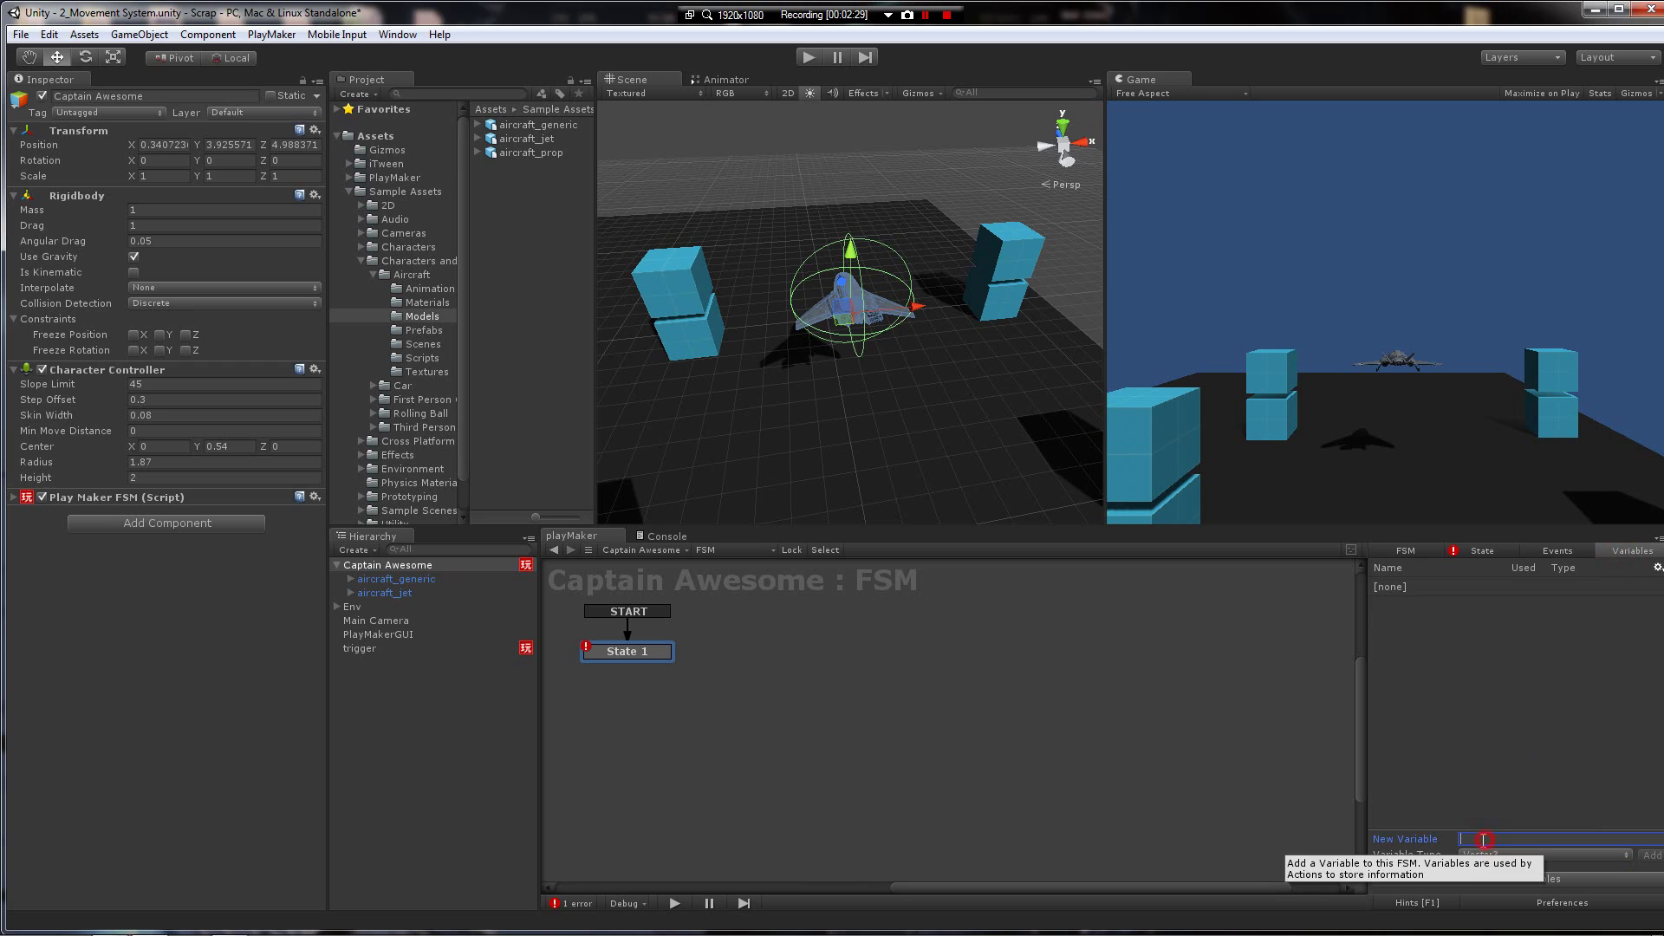
type("Directional")
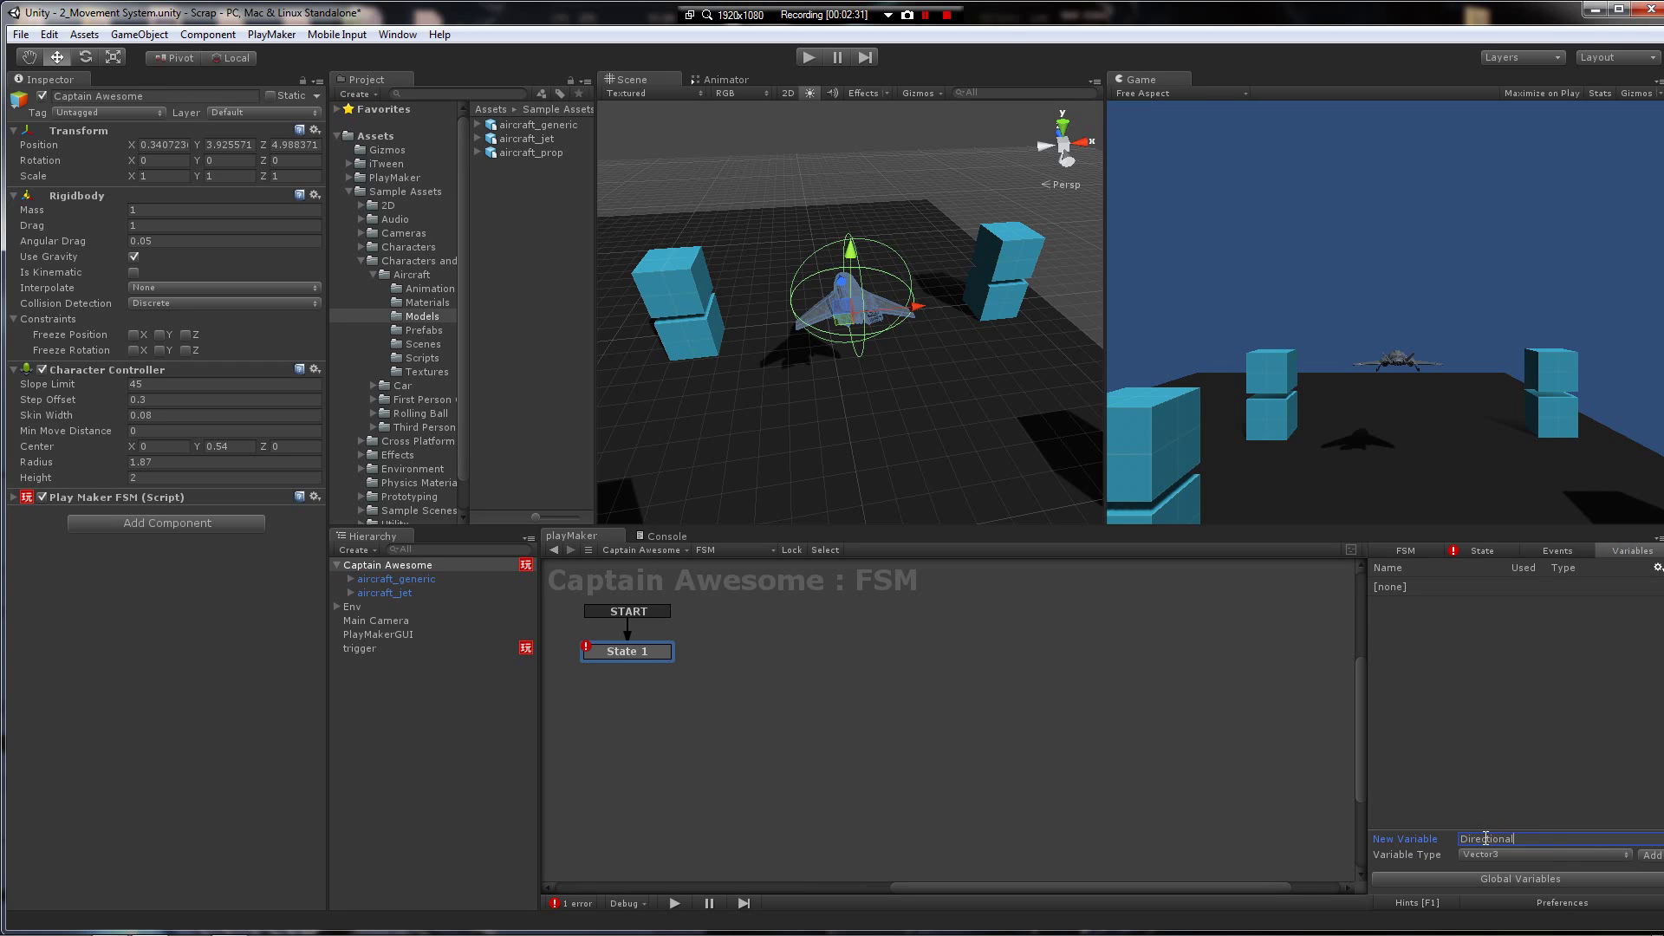
key("Return")
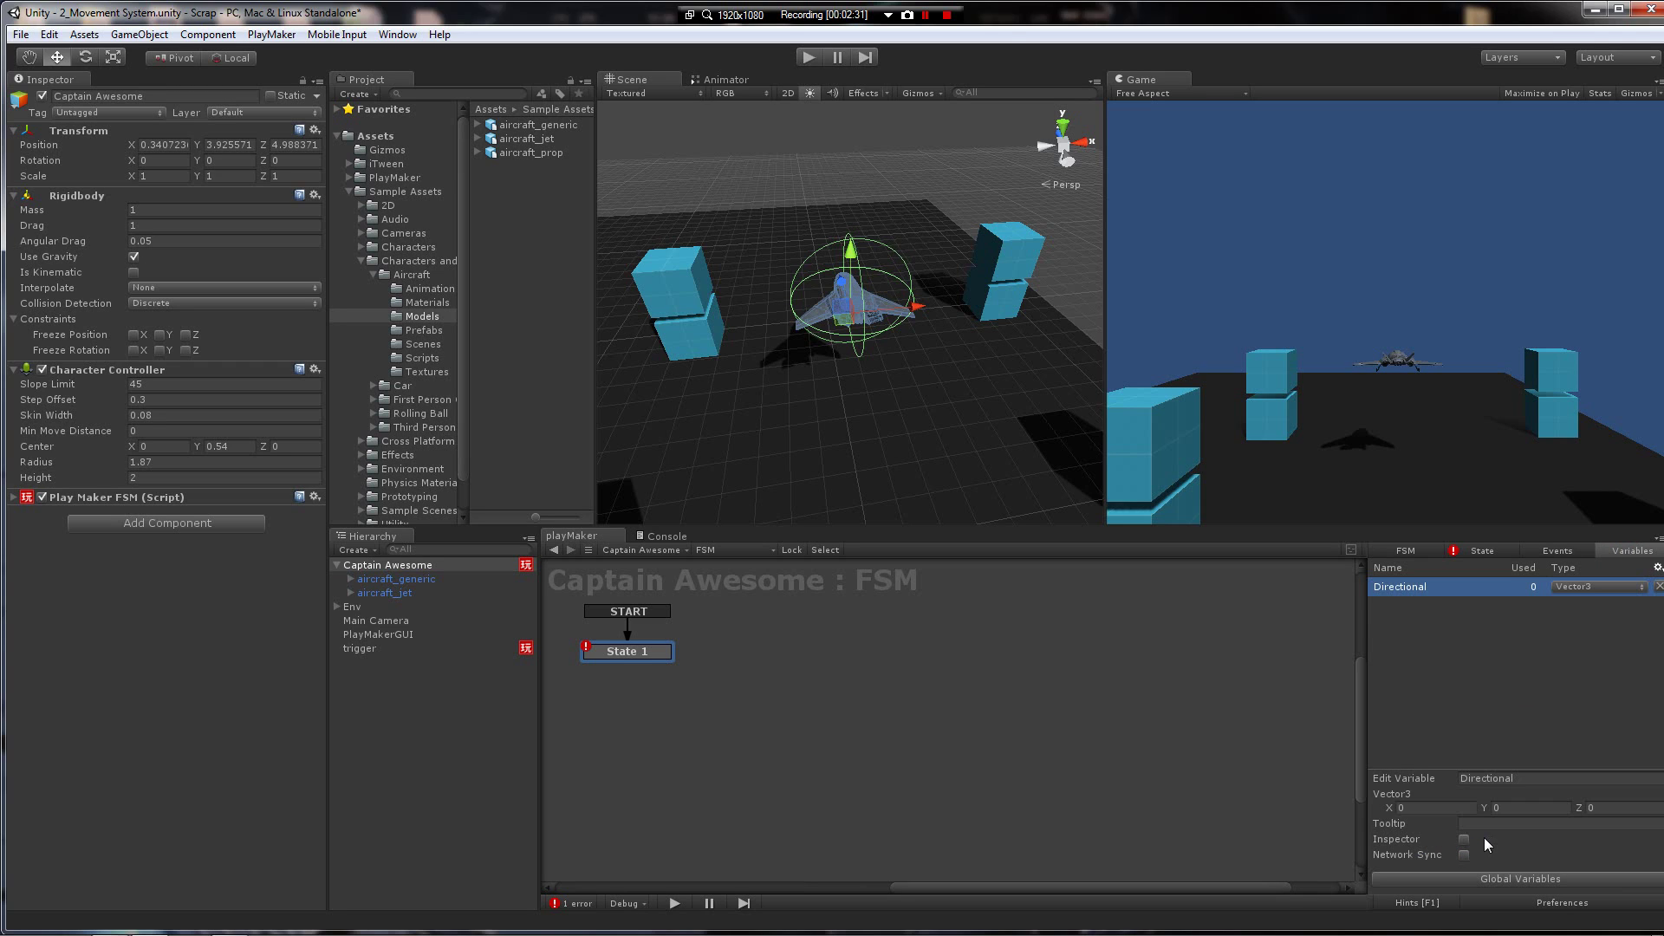
Step: Set Get Axis Vector's Store Vector to Directional
left_click(1484, 551)
left_click(1530, 722)
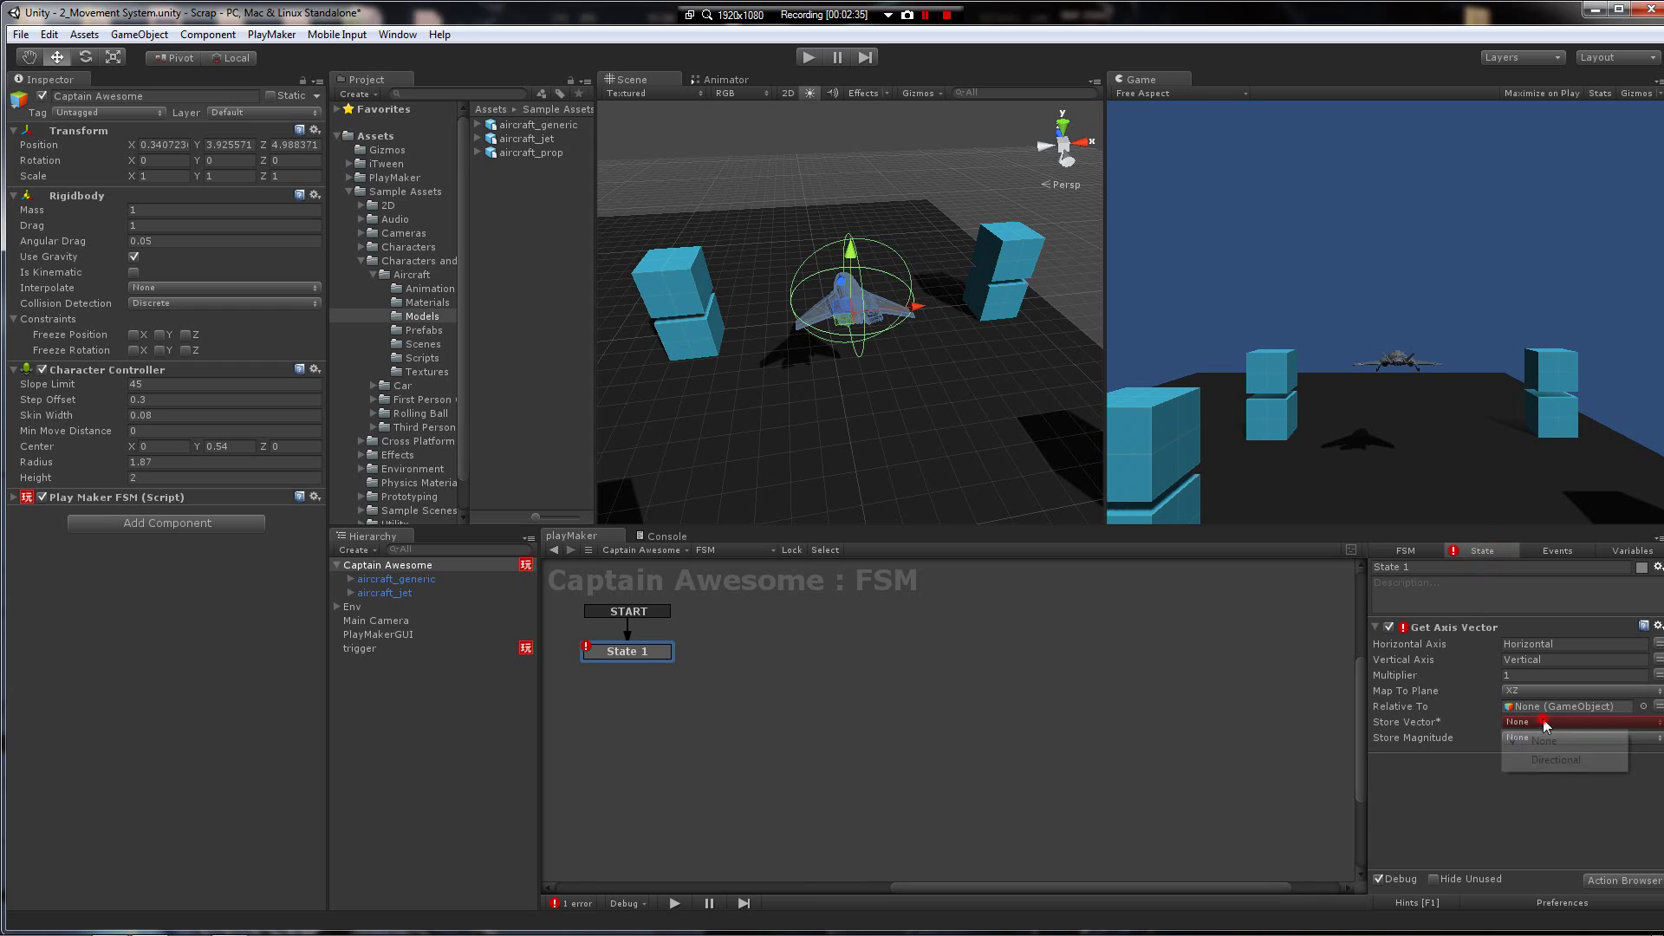
left_click(1530, 761)
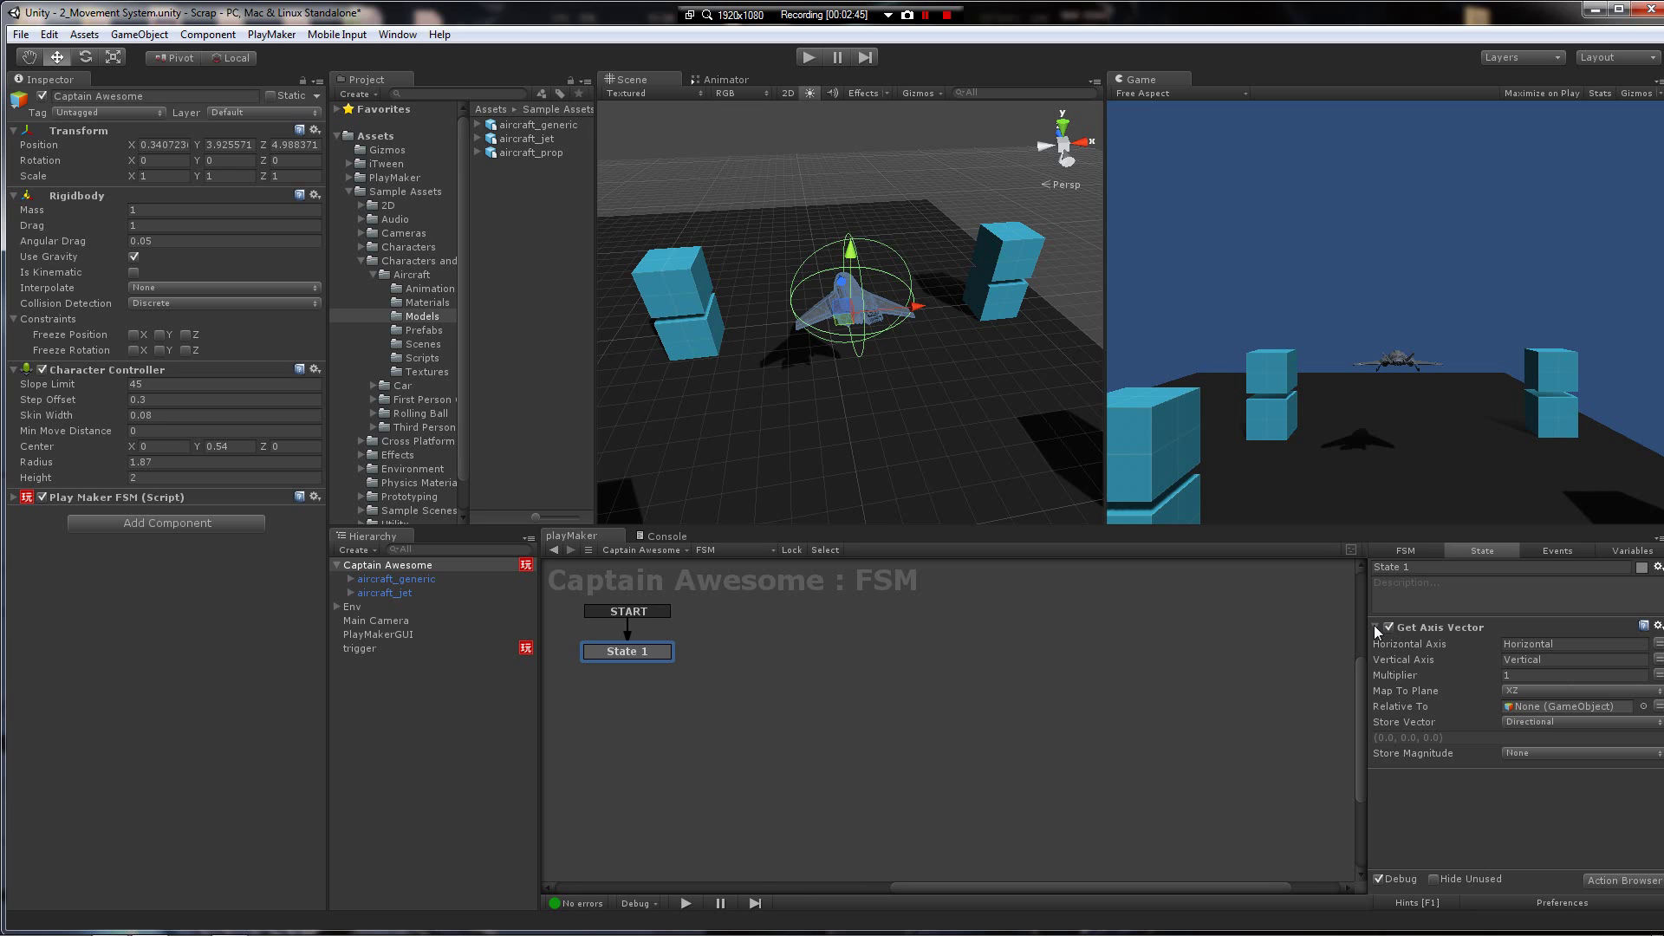
Step: Add a Controller Simple Move action to State 1 by searching 'controller'
double_click(1466, 791)
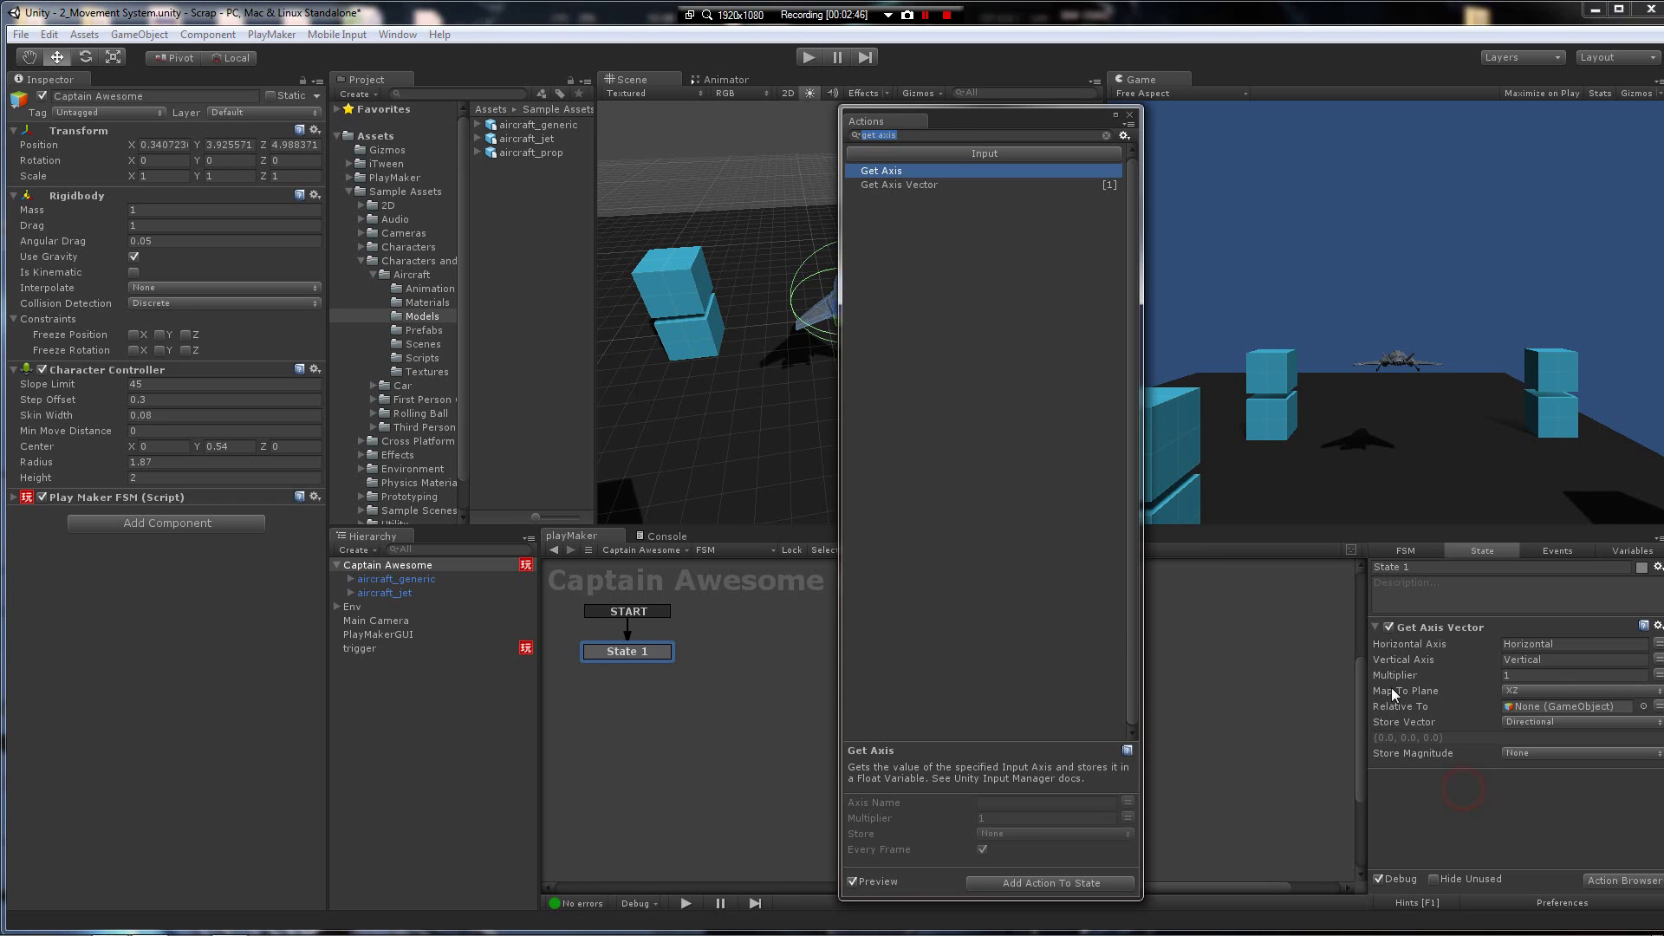
left_click(934, 137)
type("controller")
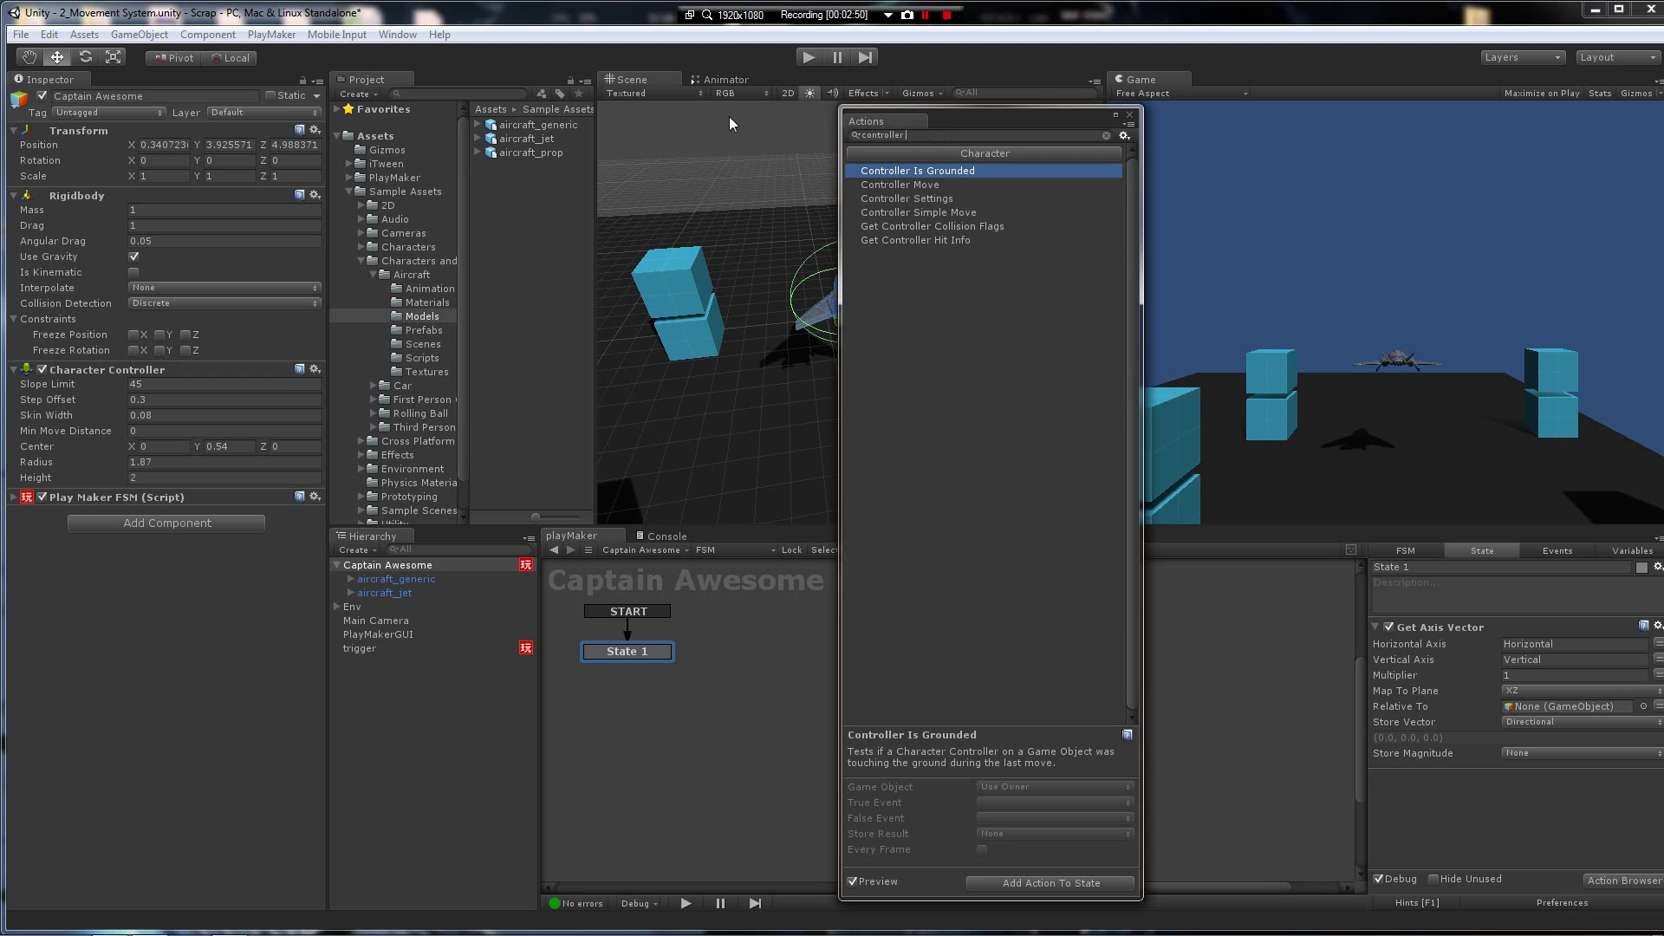
key("Down")
key("Down")
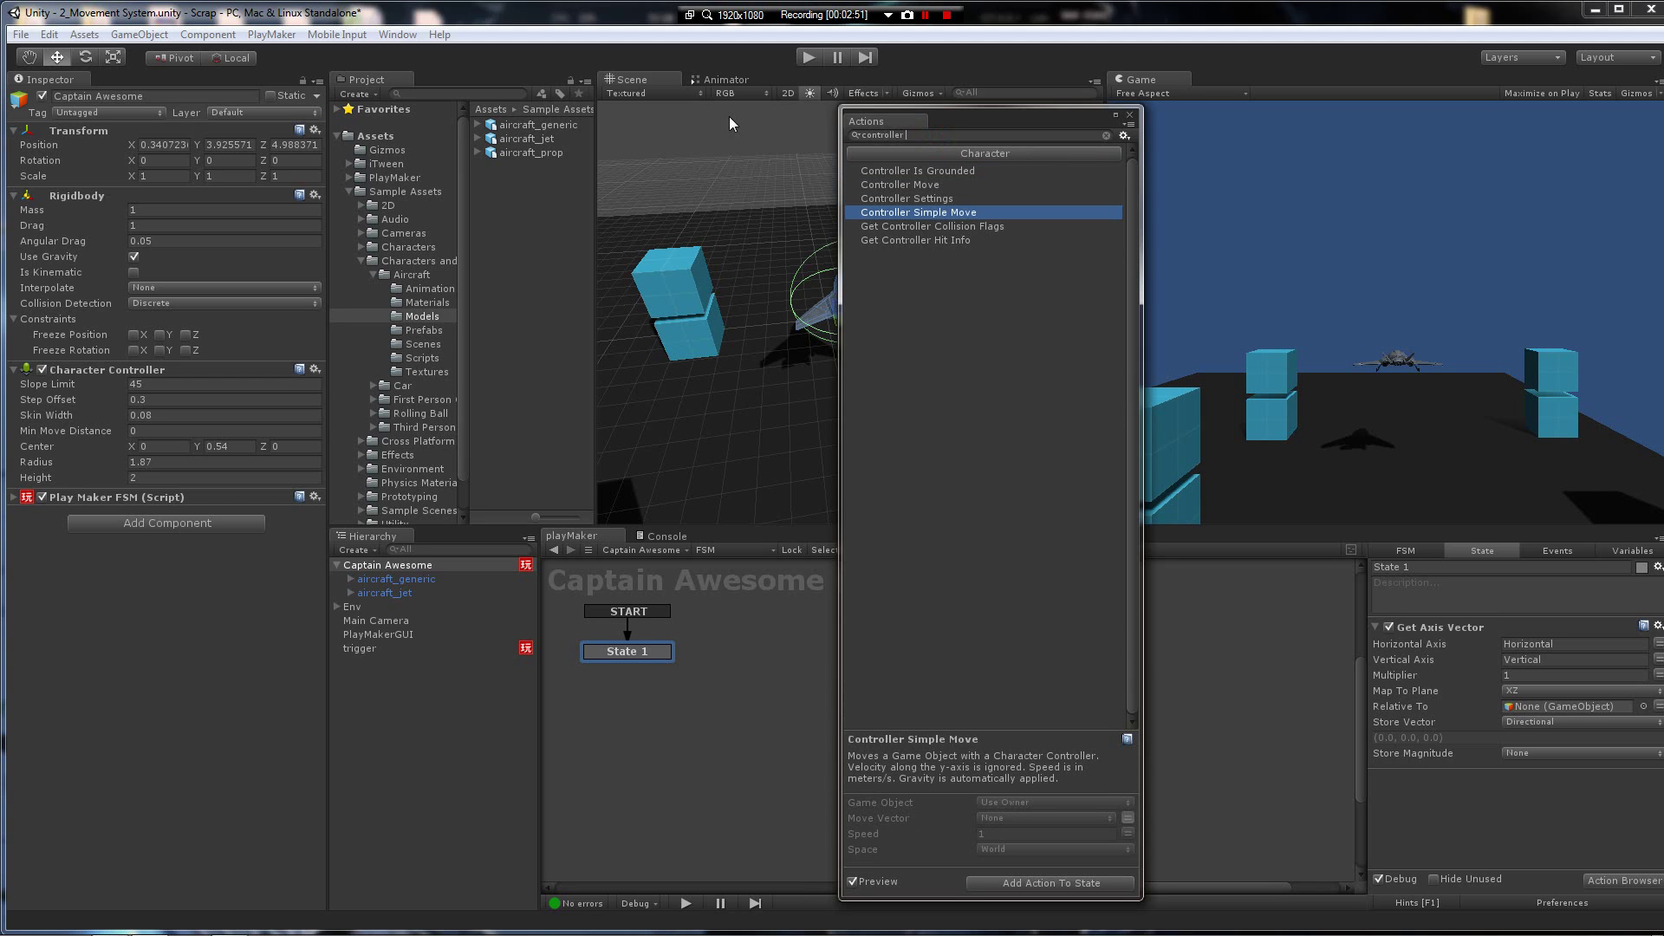
key("Return")
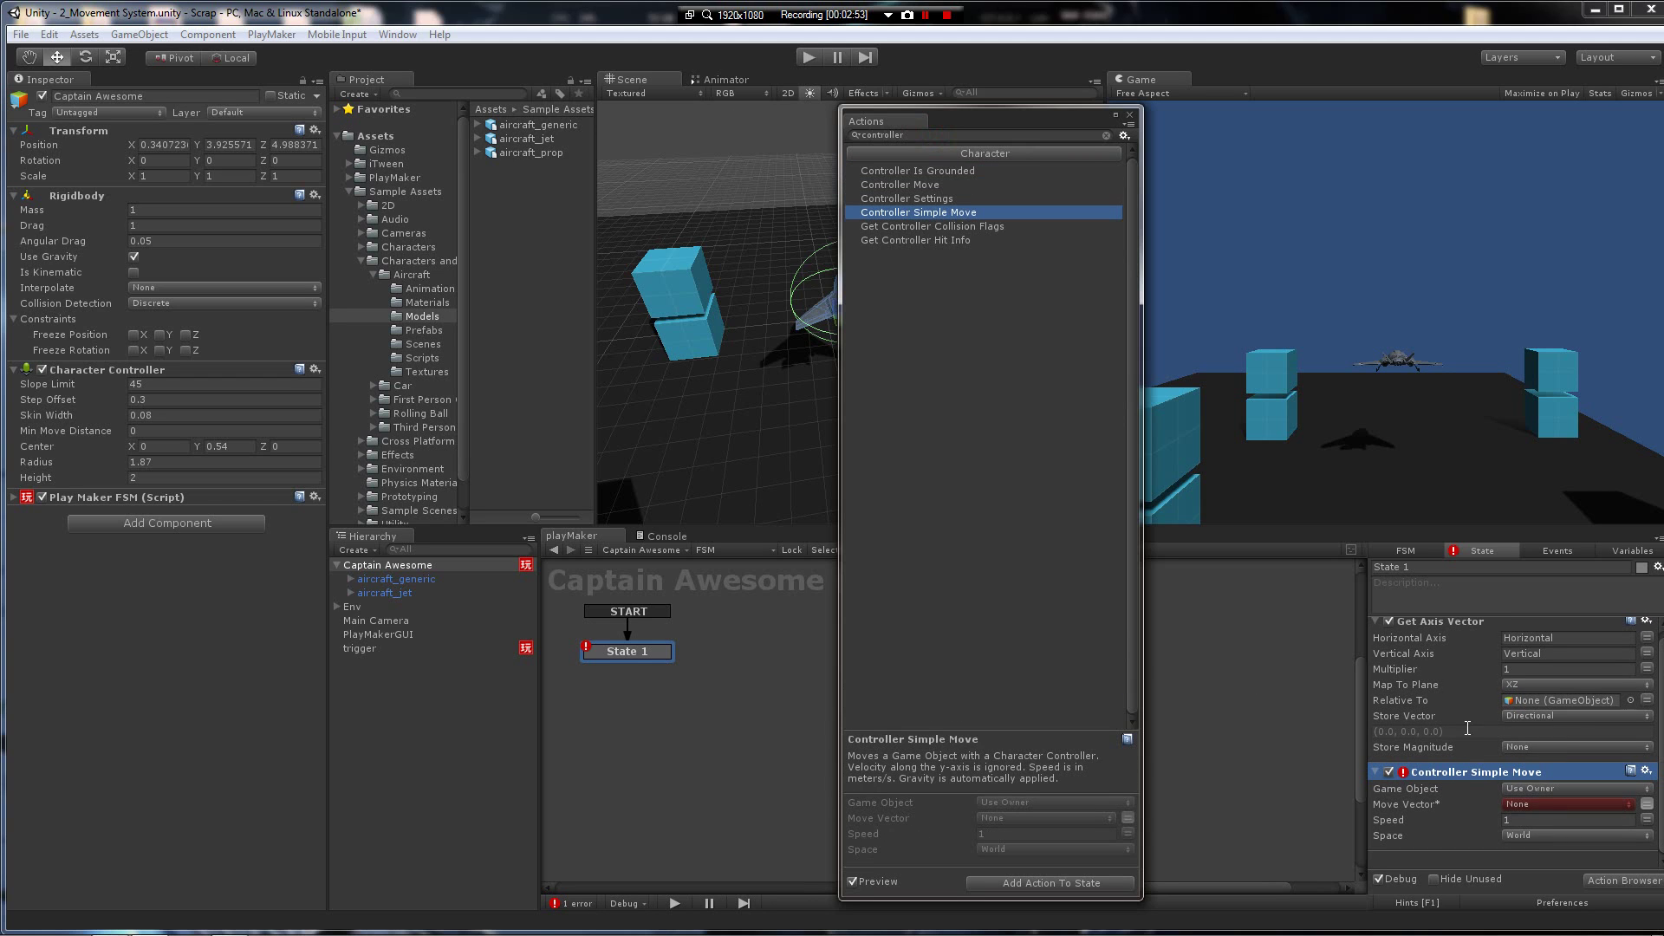
left_click(1459, 774)
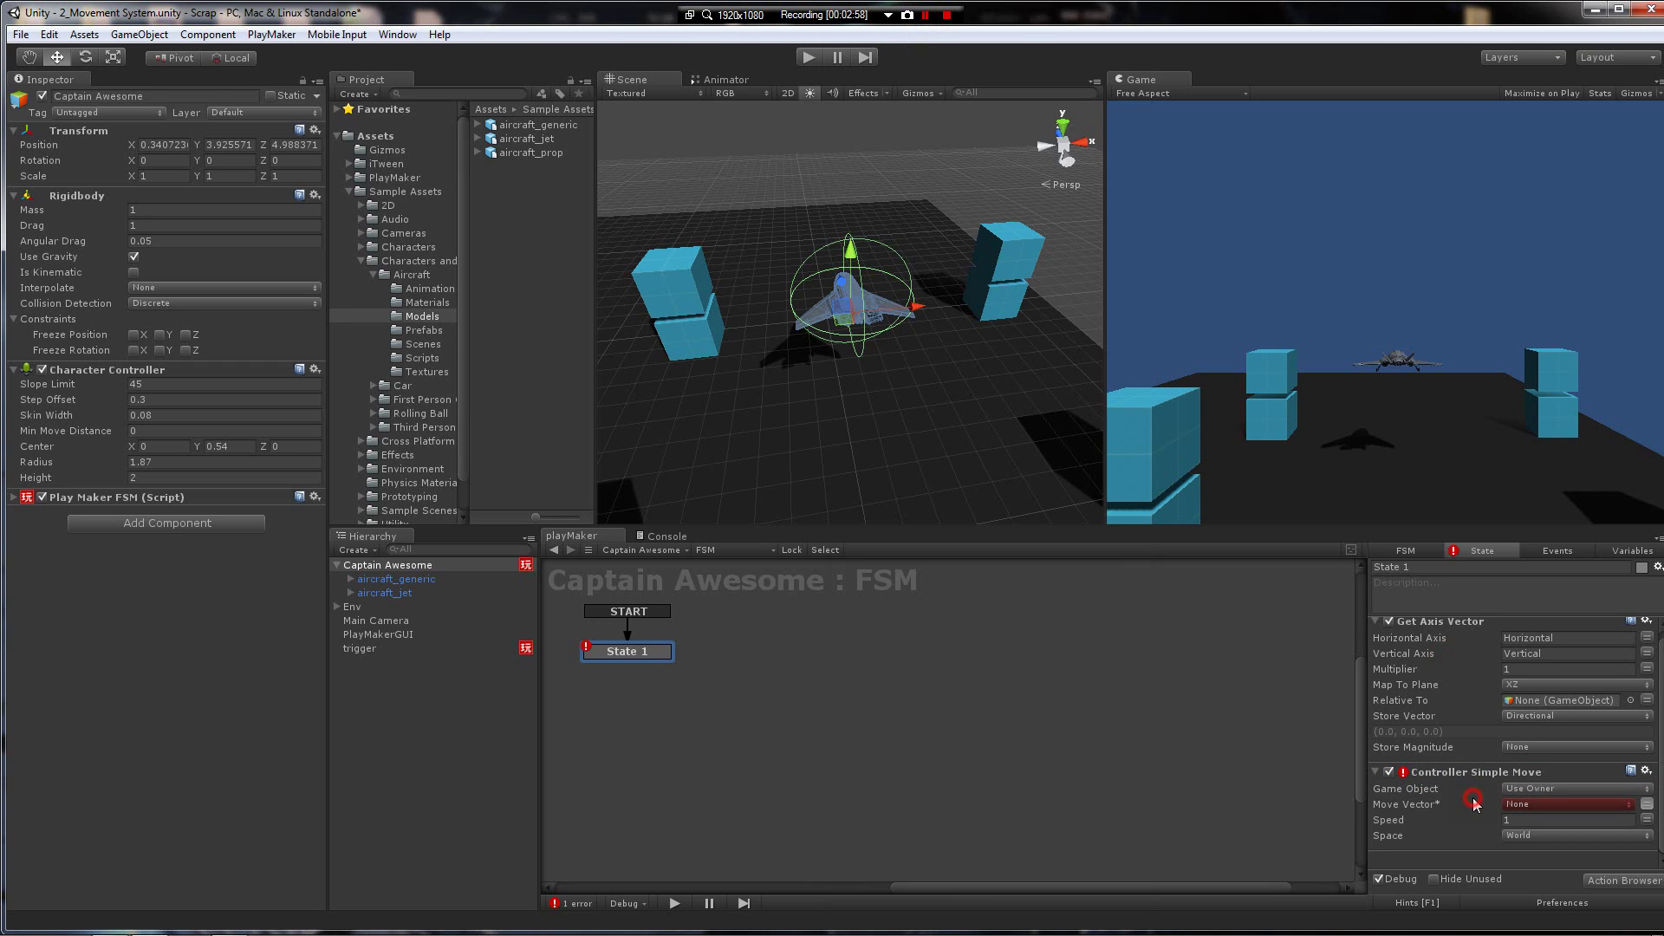
Step: Set Move Vector to Directional, keep Speed 1, set Space to Self, and collapse both actions
left_click(1549, 805)
left_click(1539, 844)
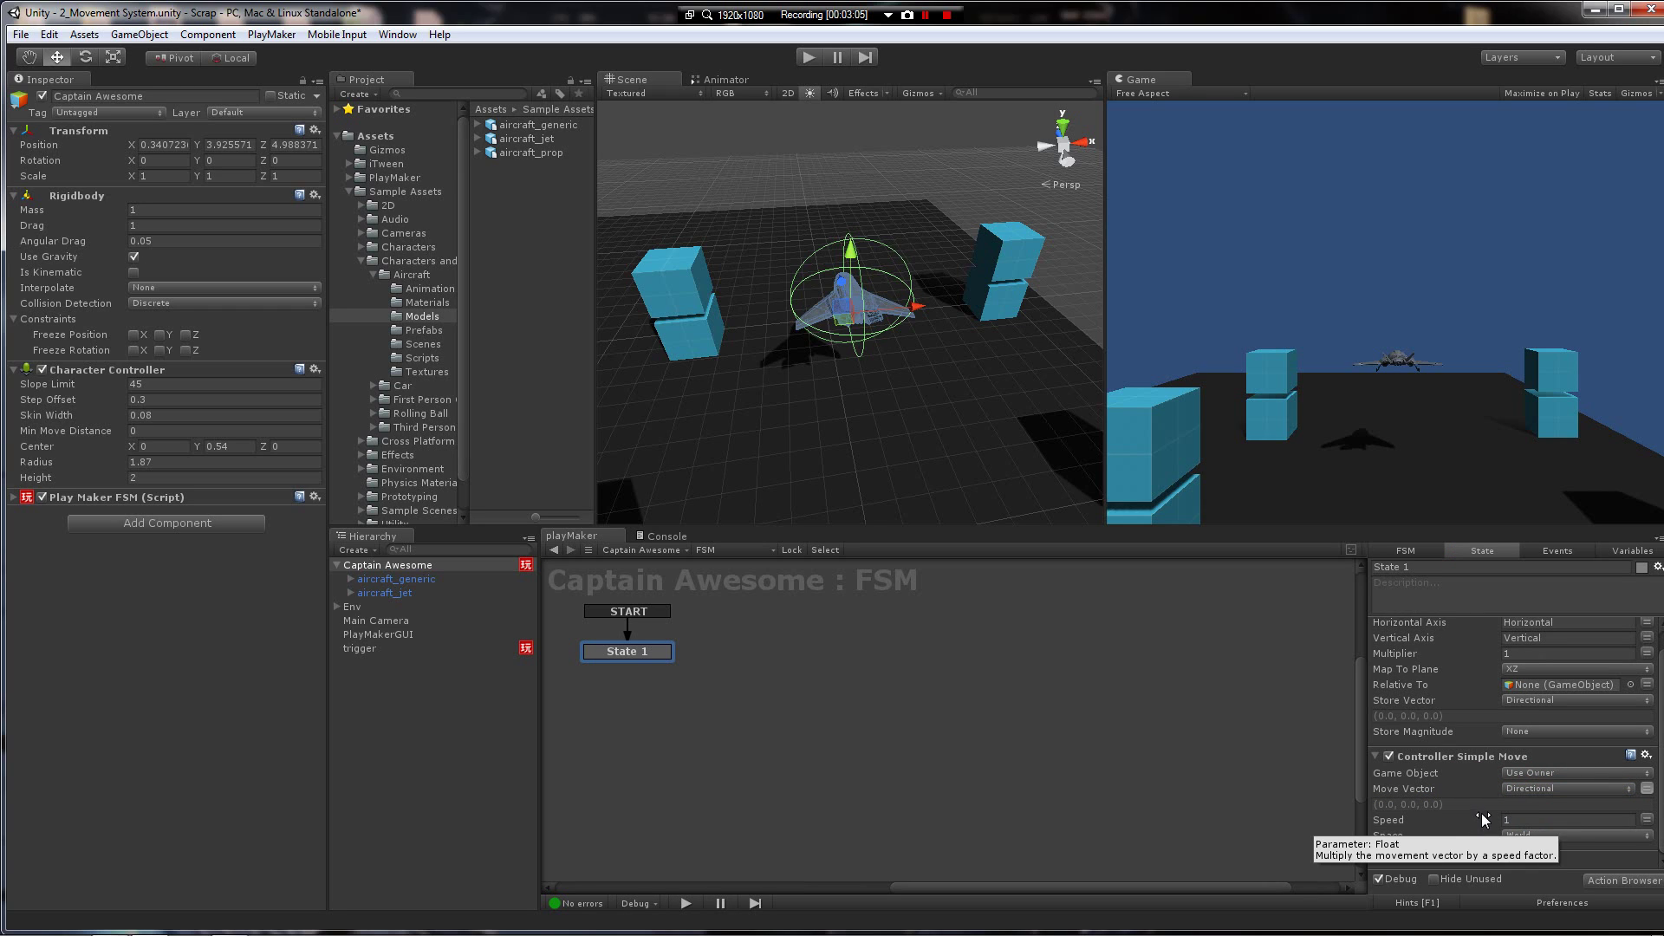
left_click(1505, 820)
left_click(1492, 686)
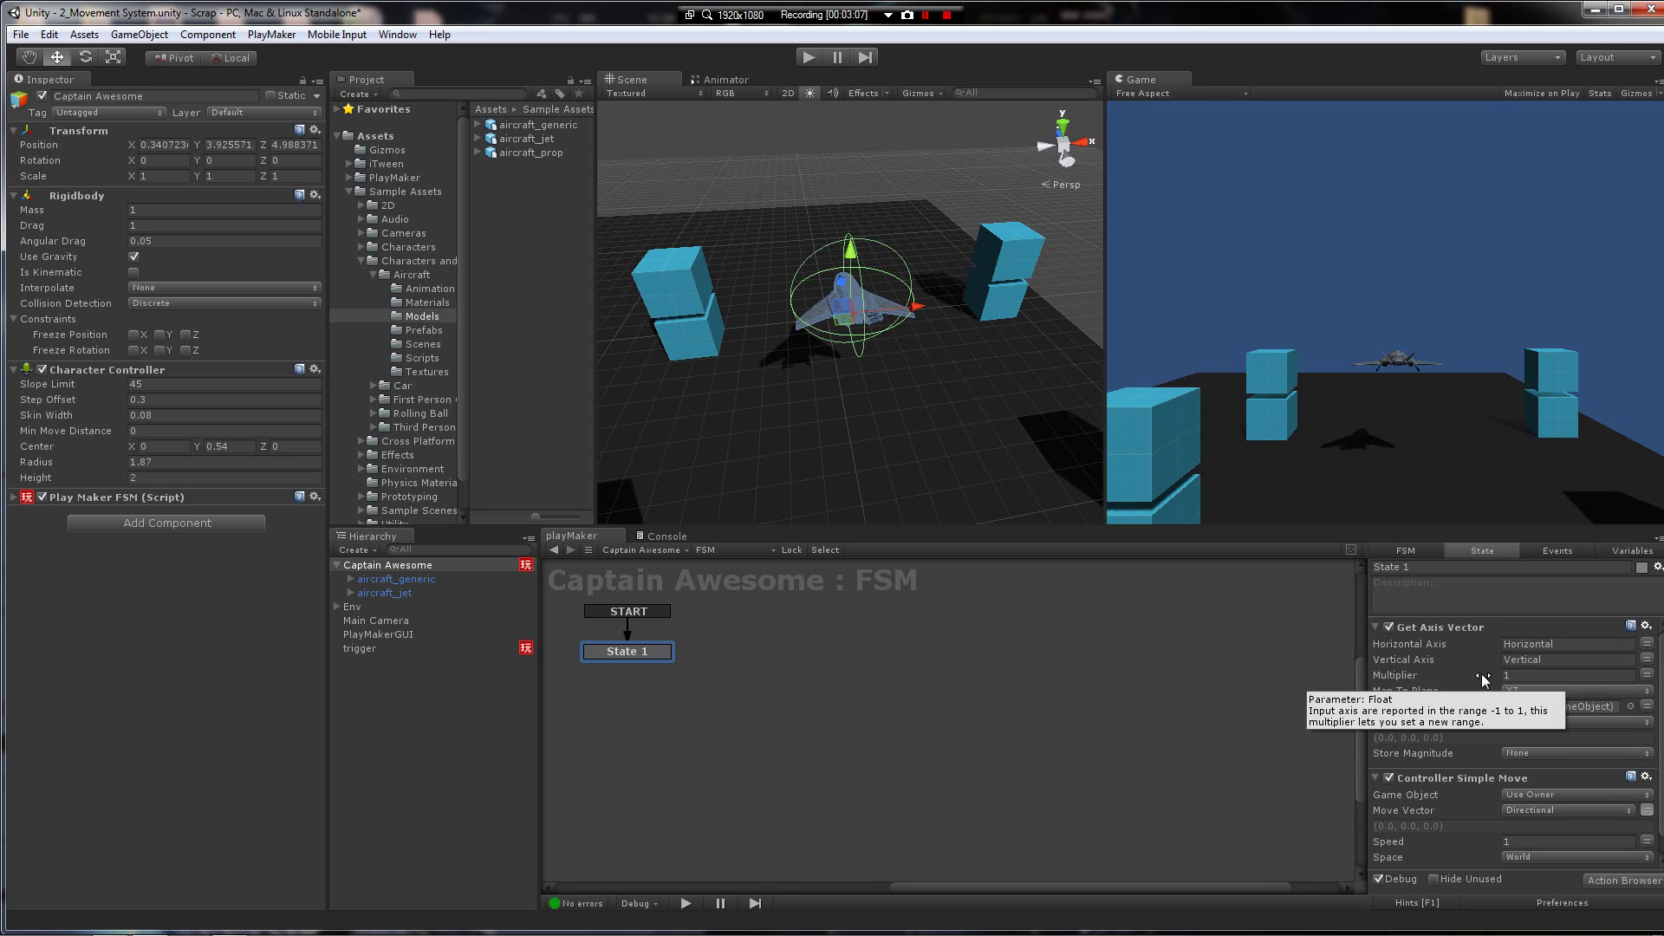
left_click(1523, 838)
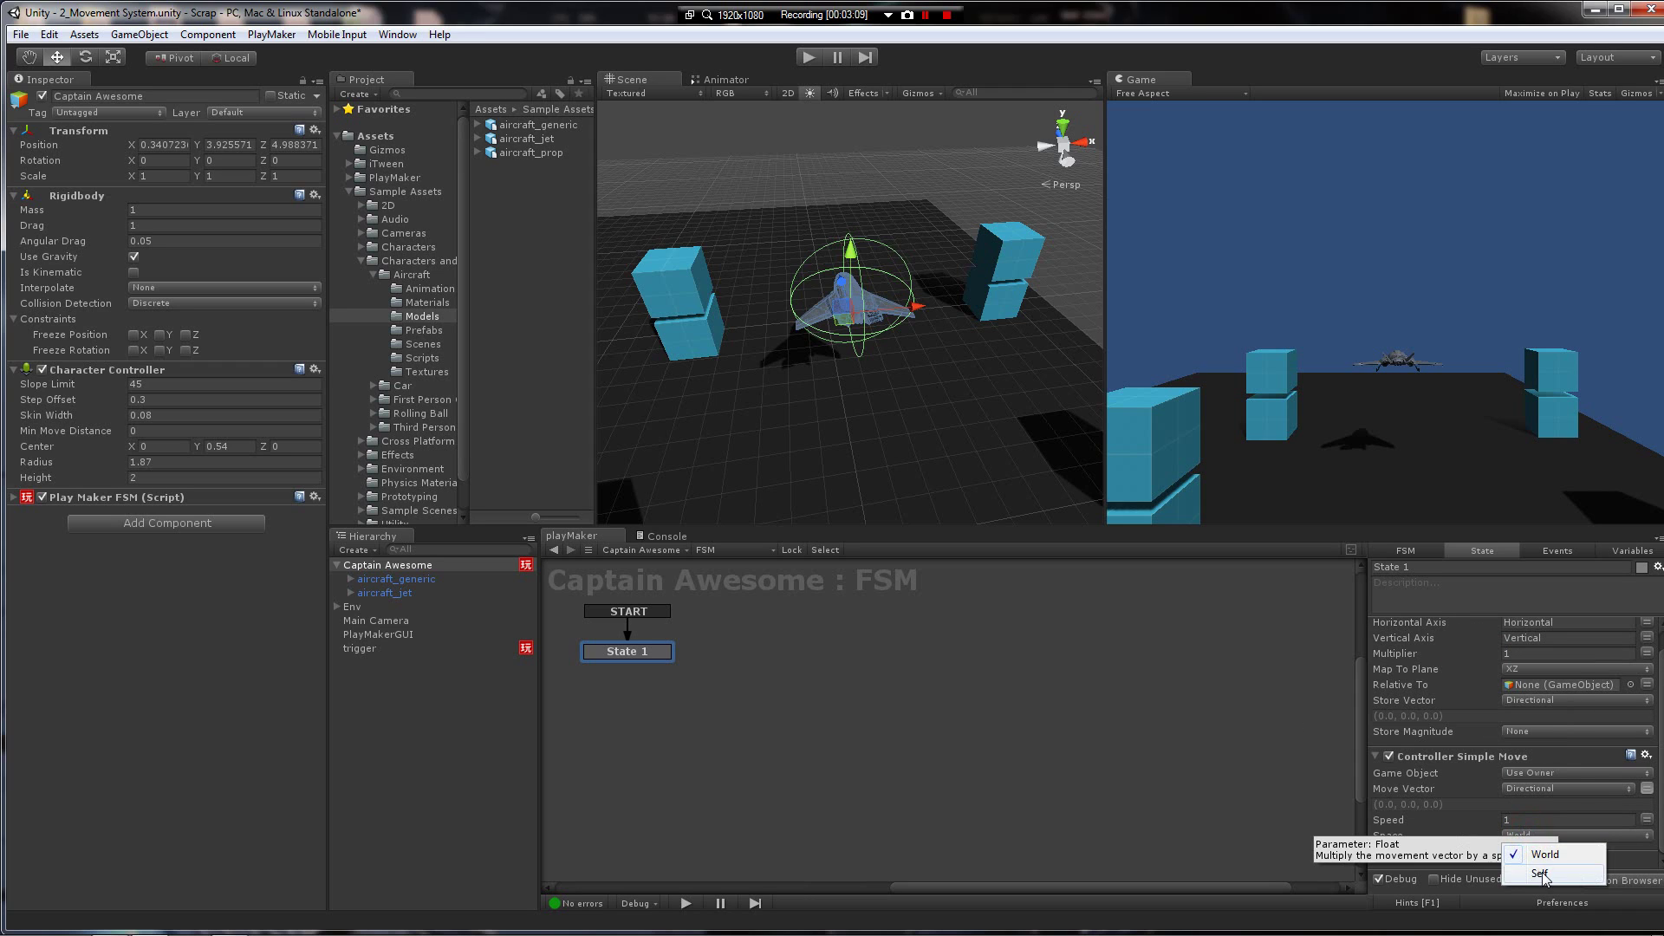
left_click(1539, 874)
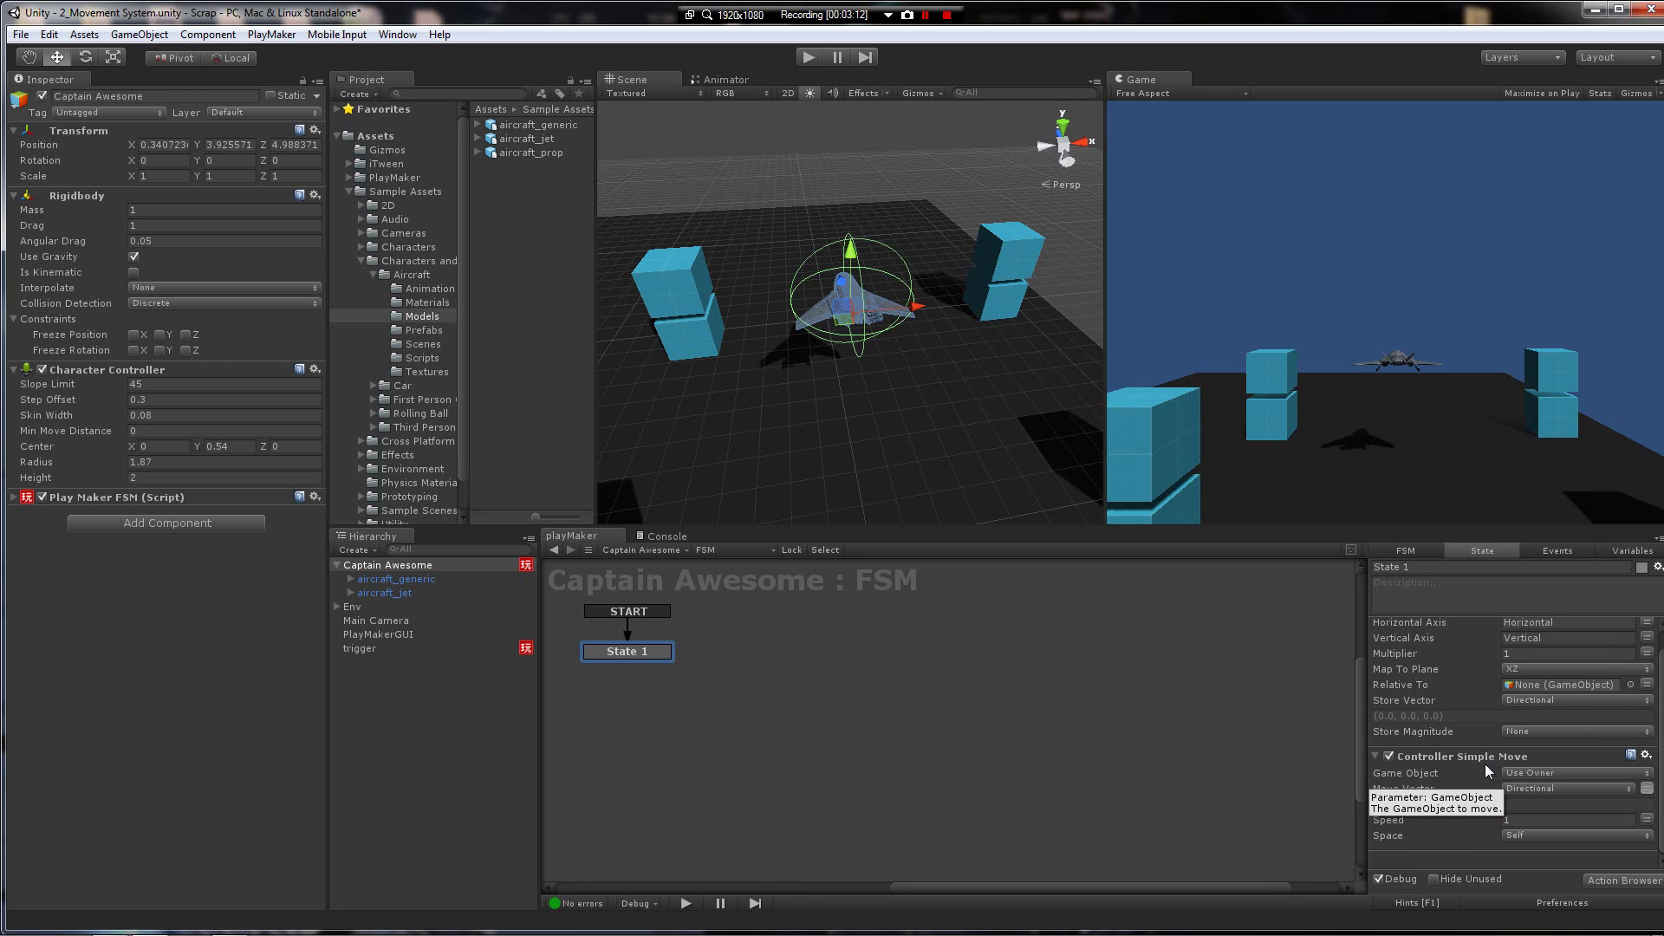
left_click(1374, 626)
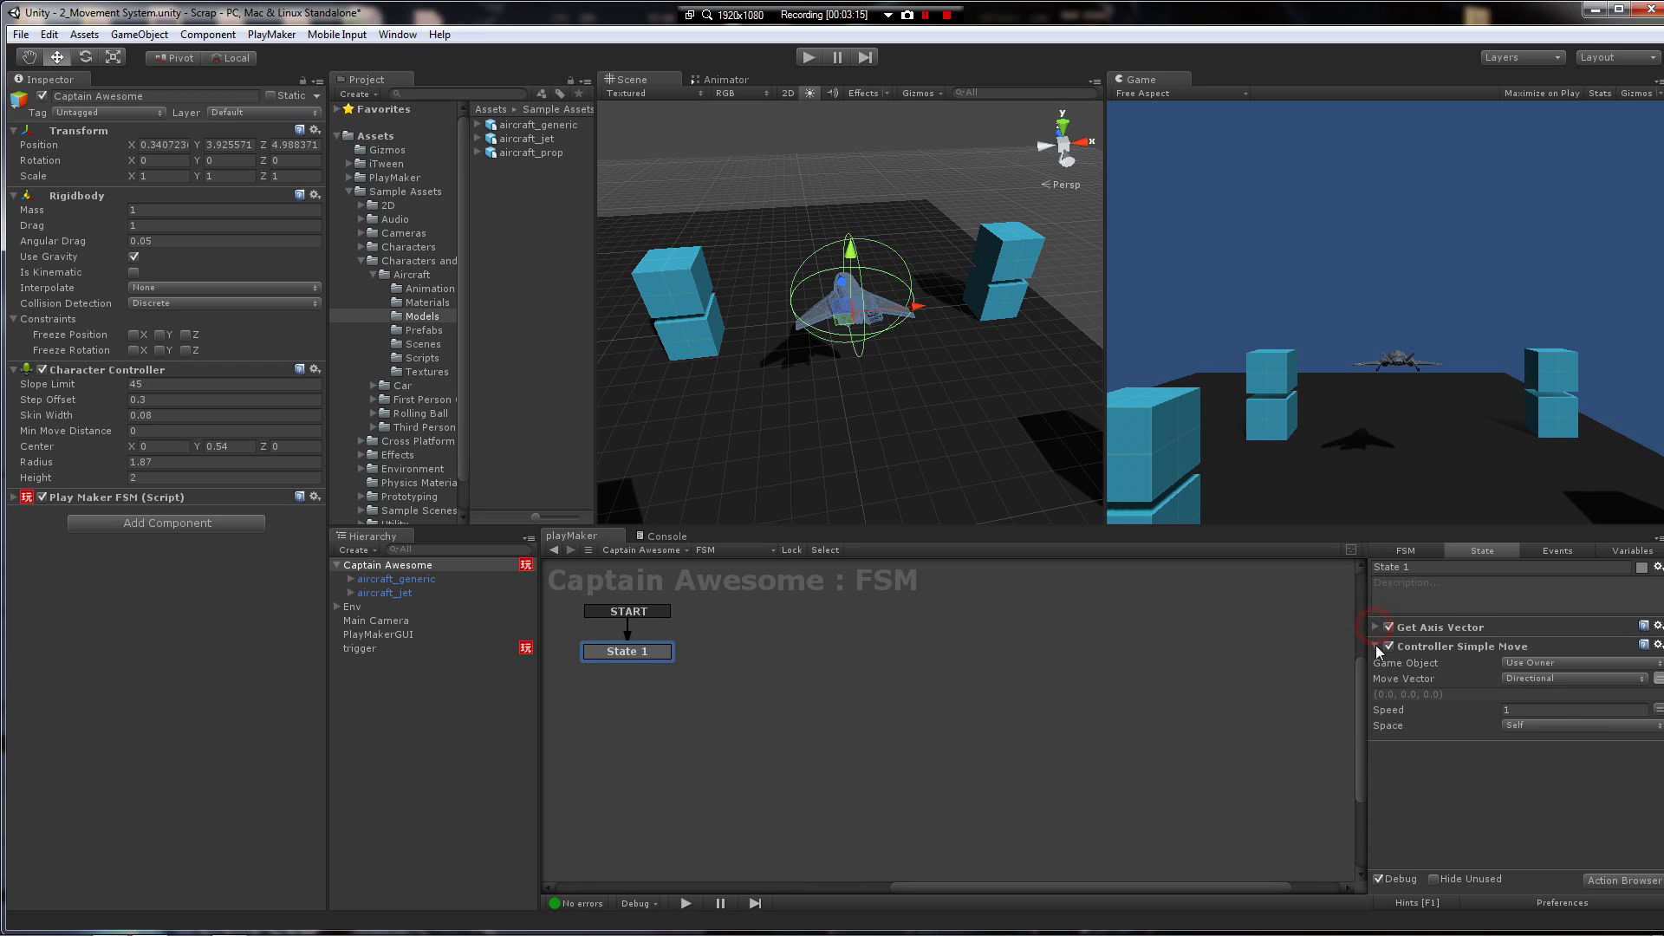
left_click(1377, 645)
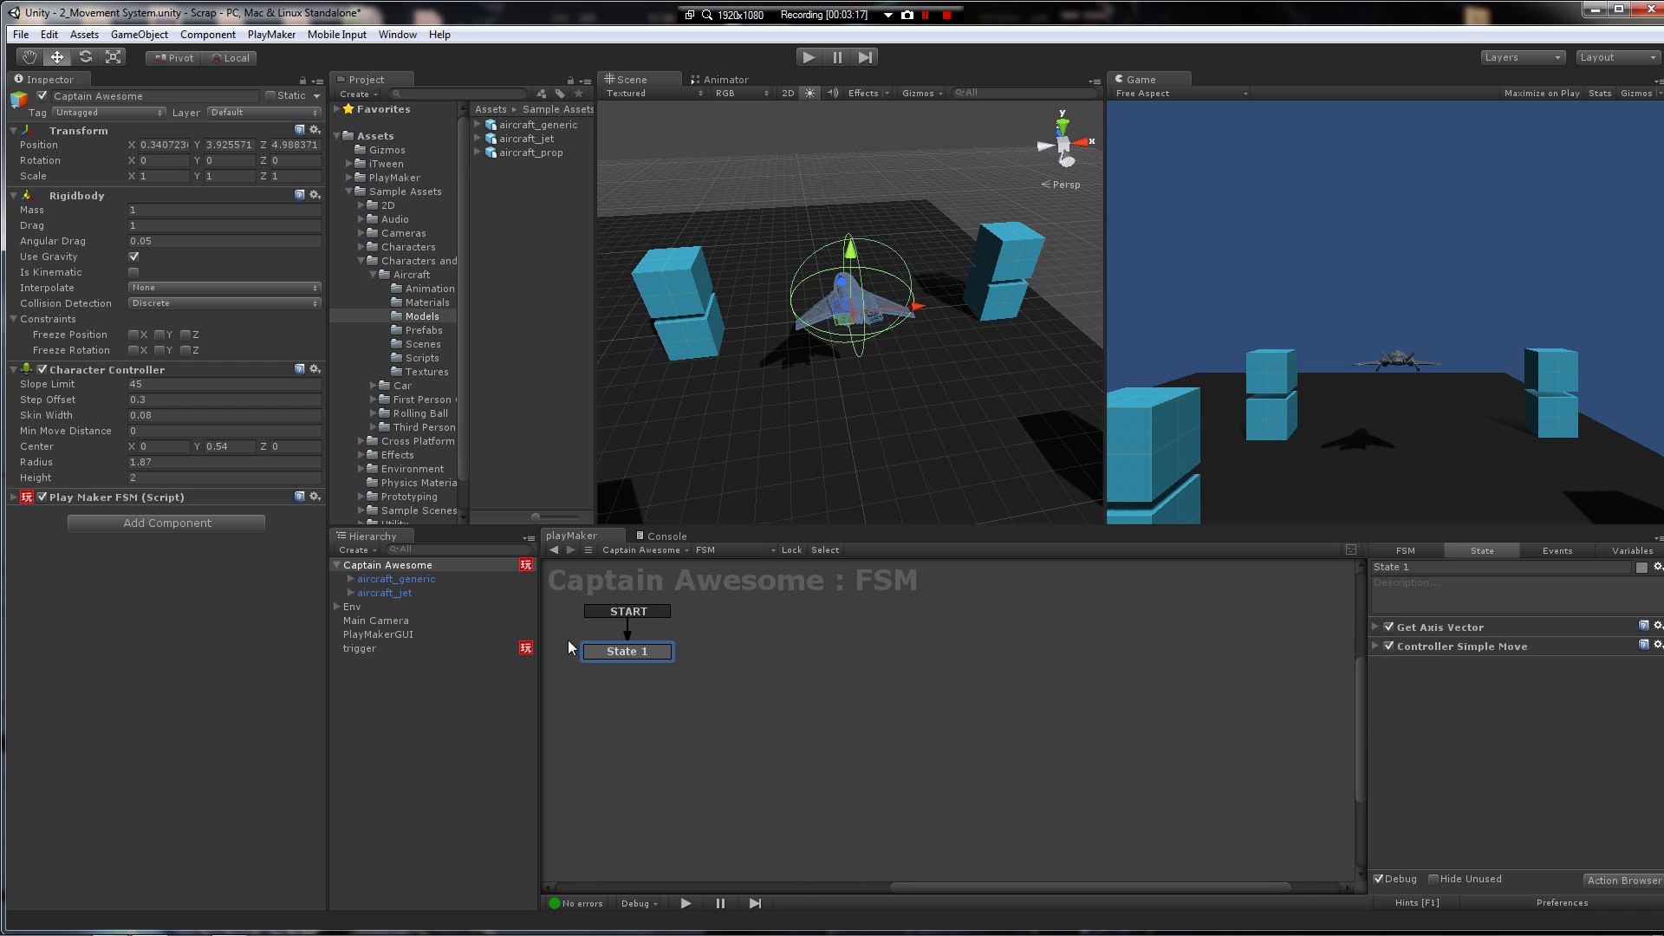
Step: Give Main Camera a new FSM with a Smooth Follow Action in State 1
left_click(392, 623)
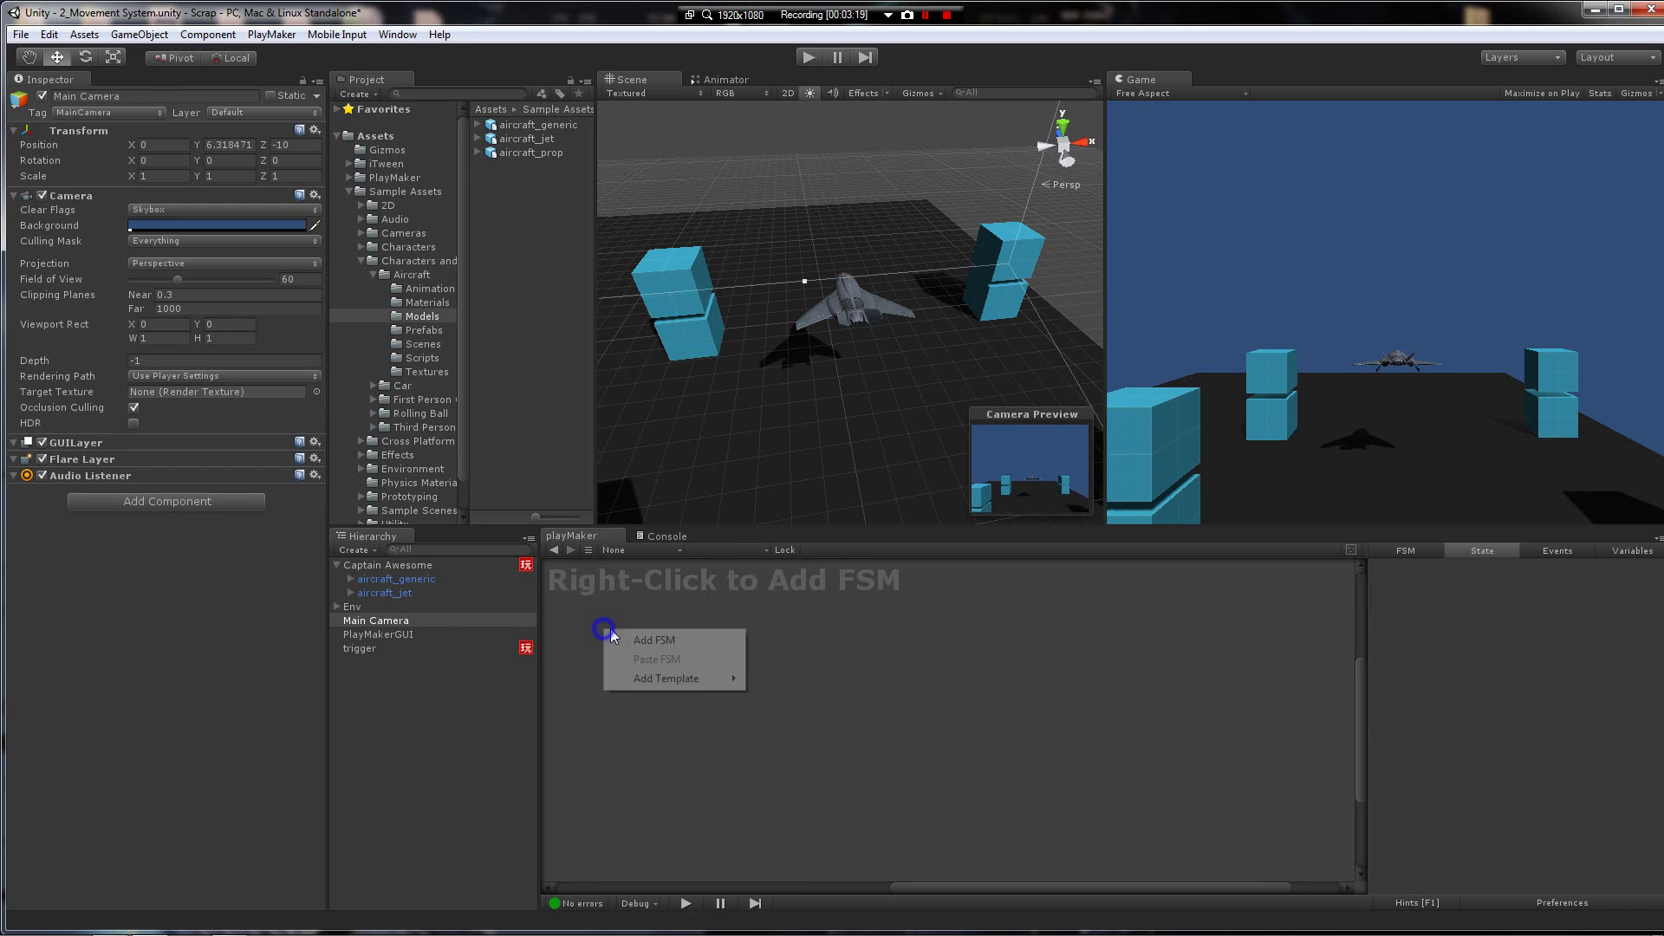
left_click(652, 640)
double_click(1428, 678)
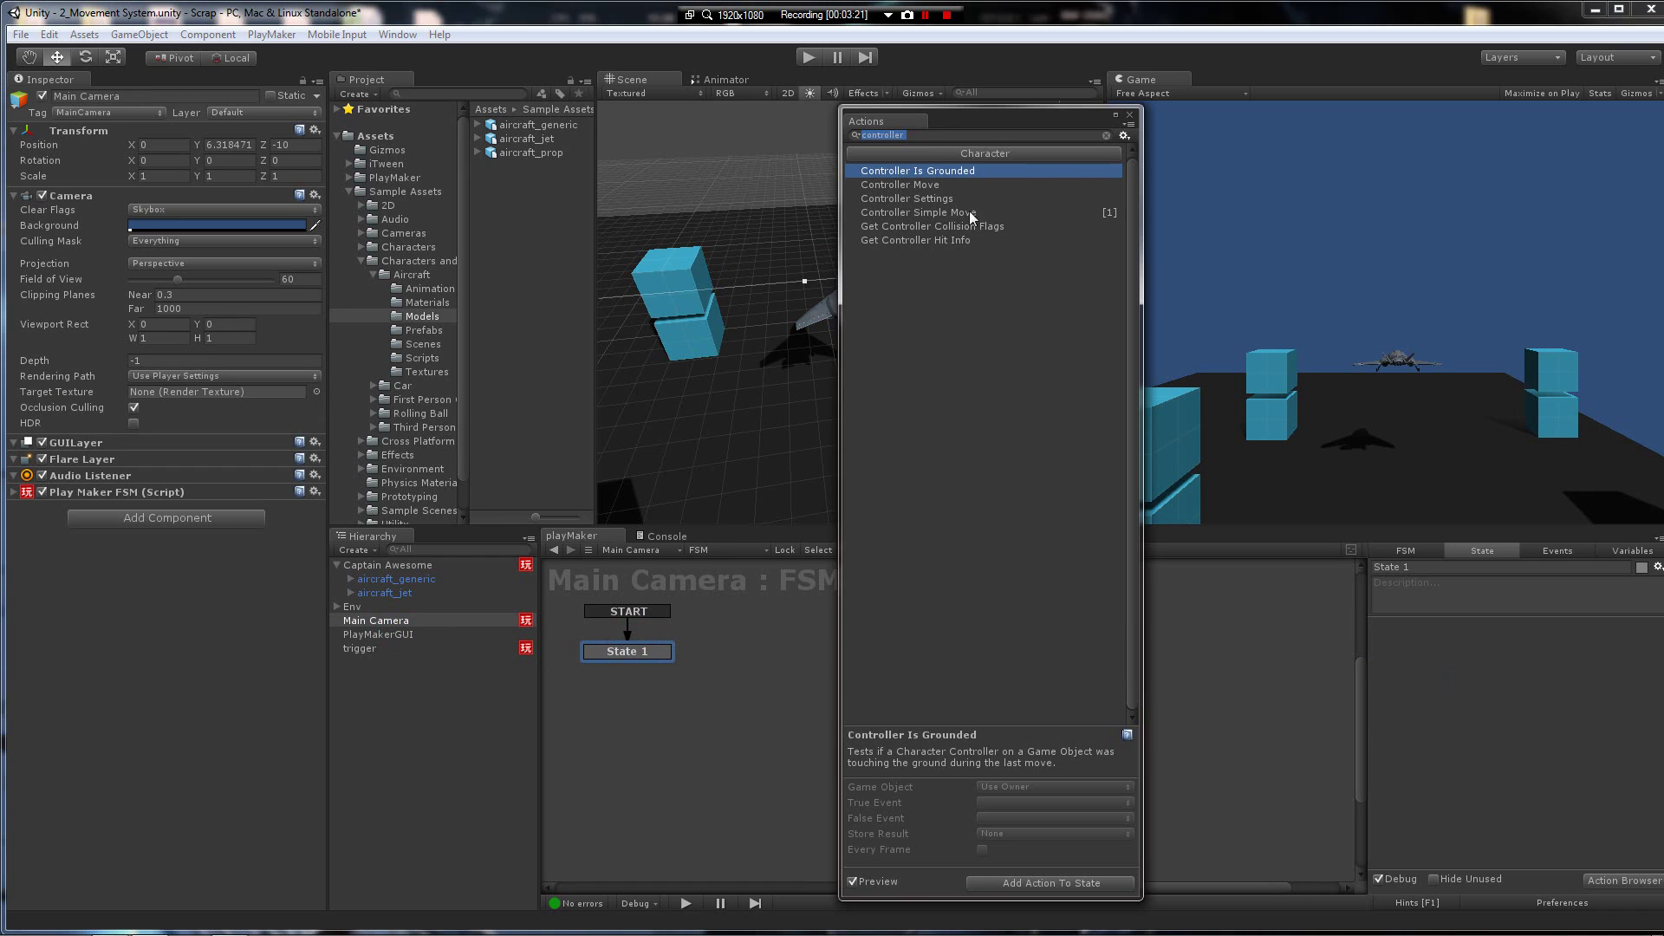
type("smooth")
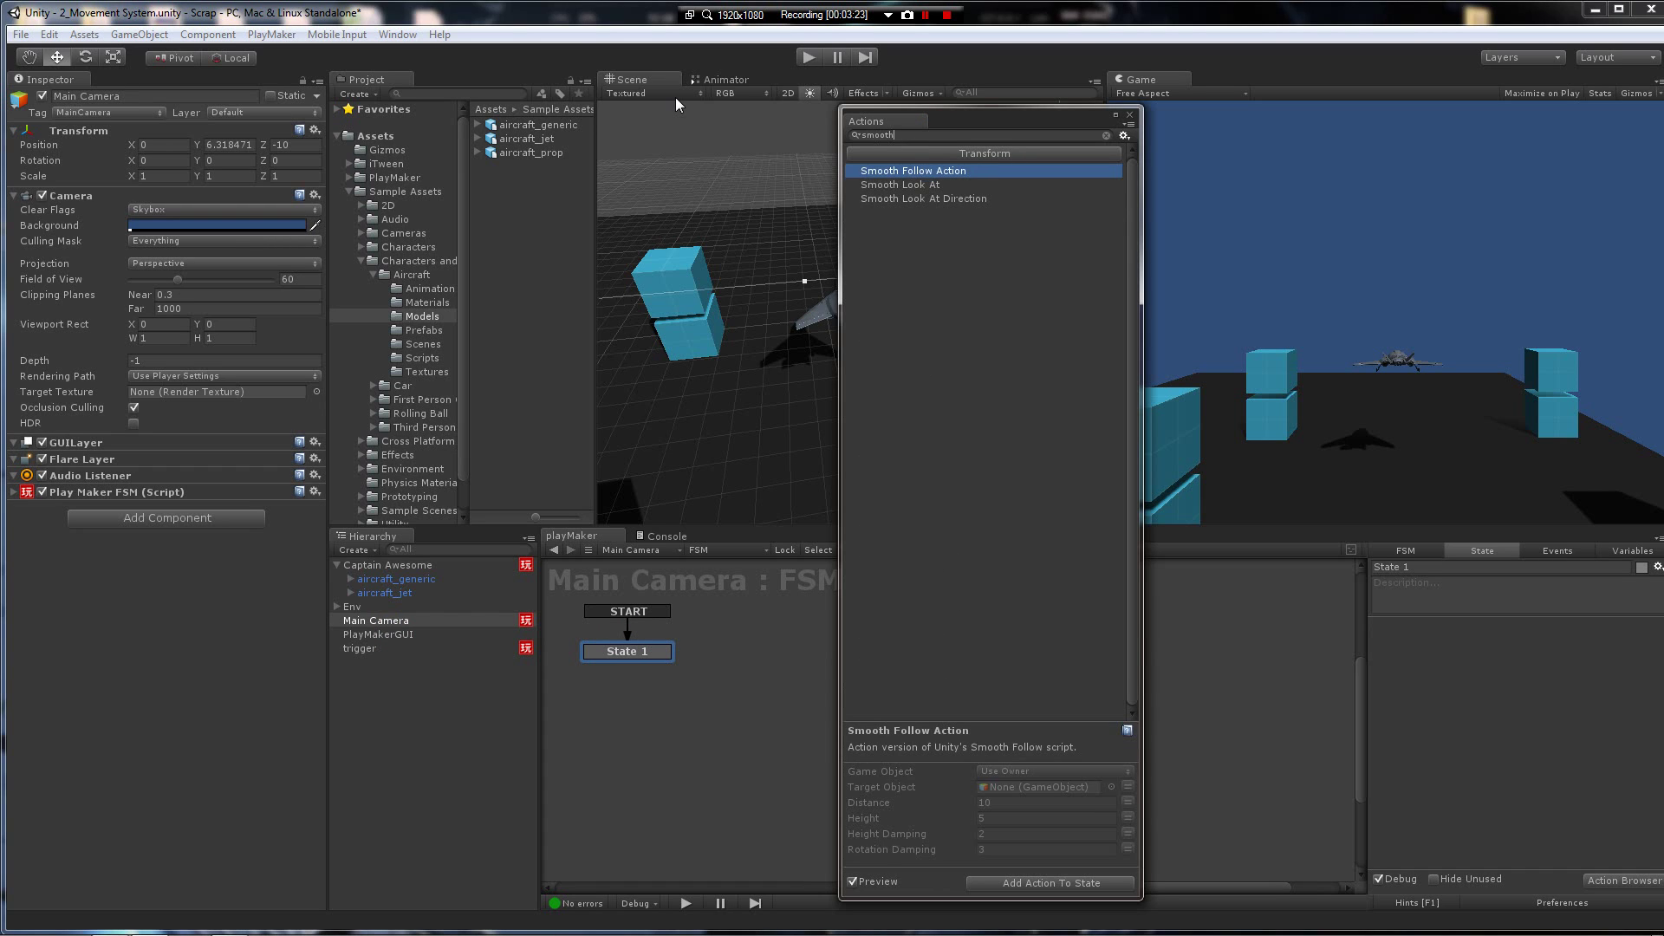
key("Down")
key("Up")
key("Return")
key("Escape")
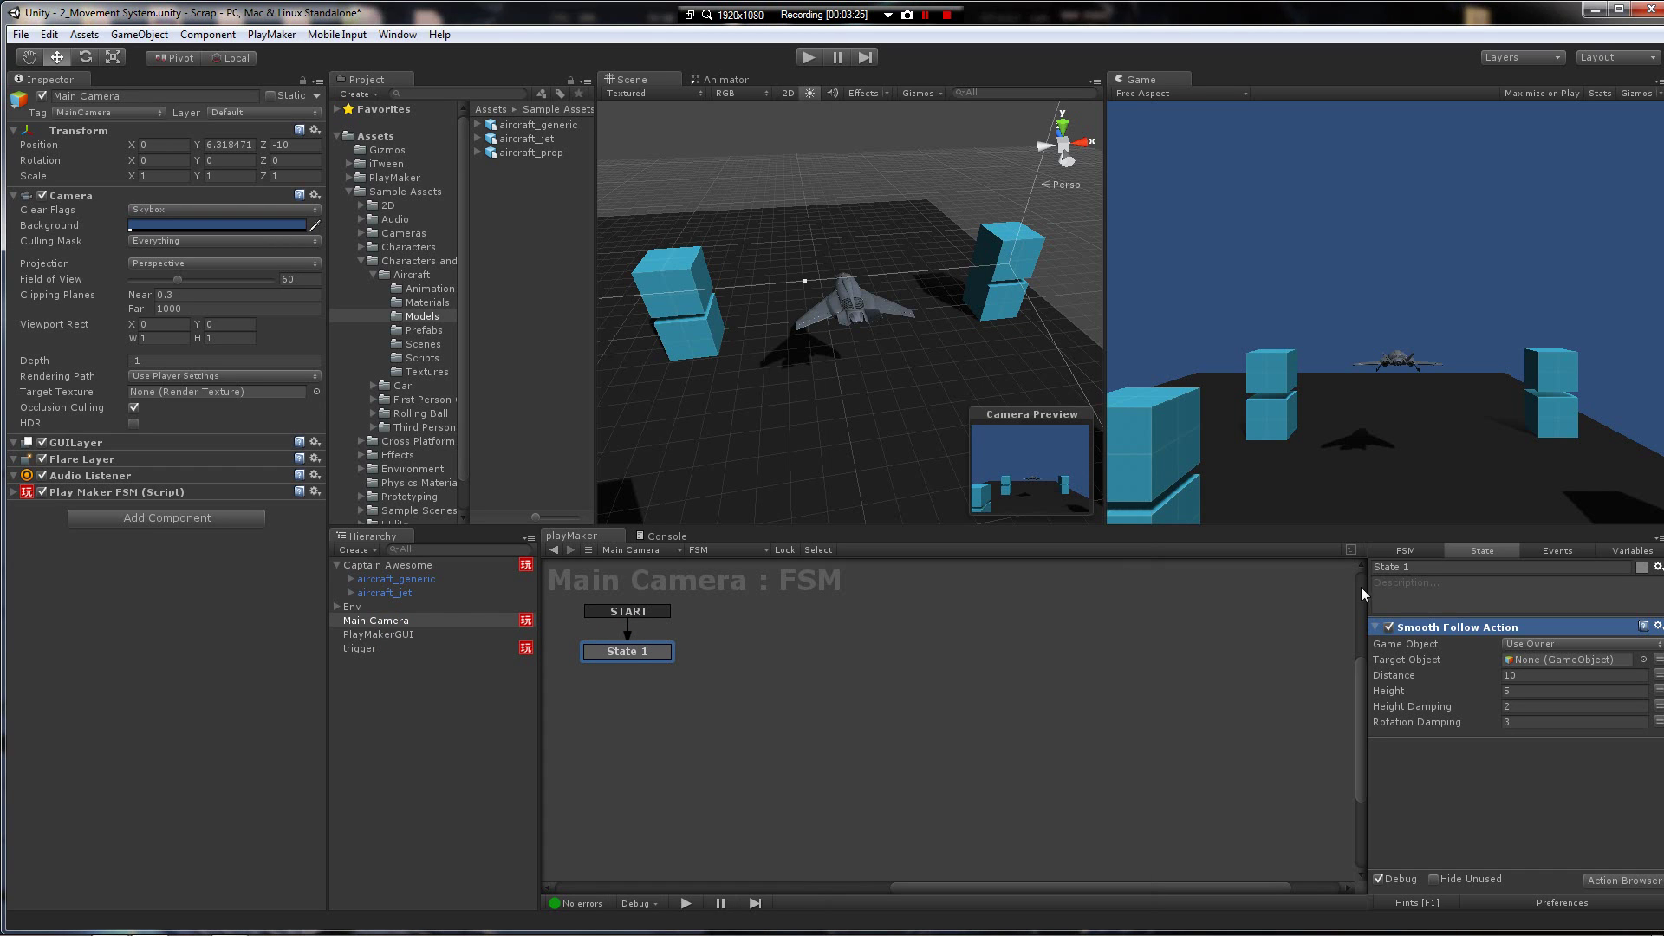
Step: Target Captain Awesome with Distance 13 and Height 15, then test it in play mode
left_click_drag(390, 566, 1550, 664)
left_click(1444, 676)
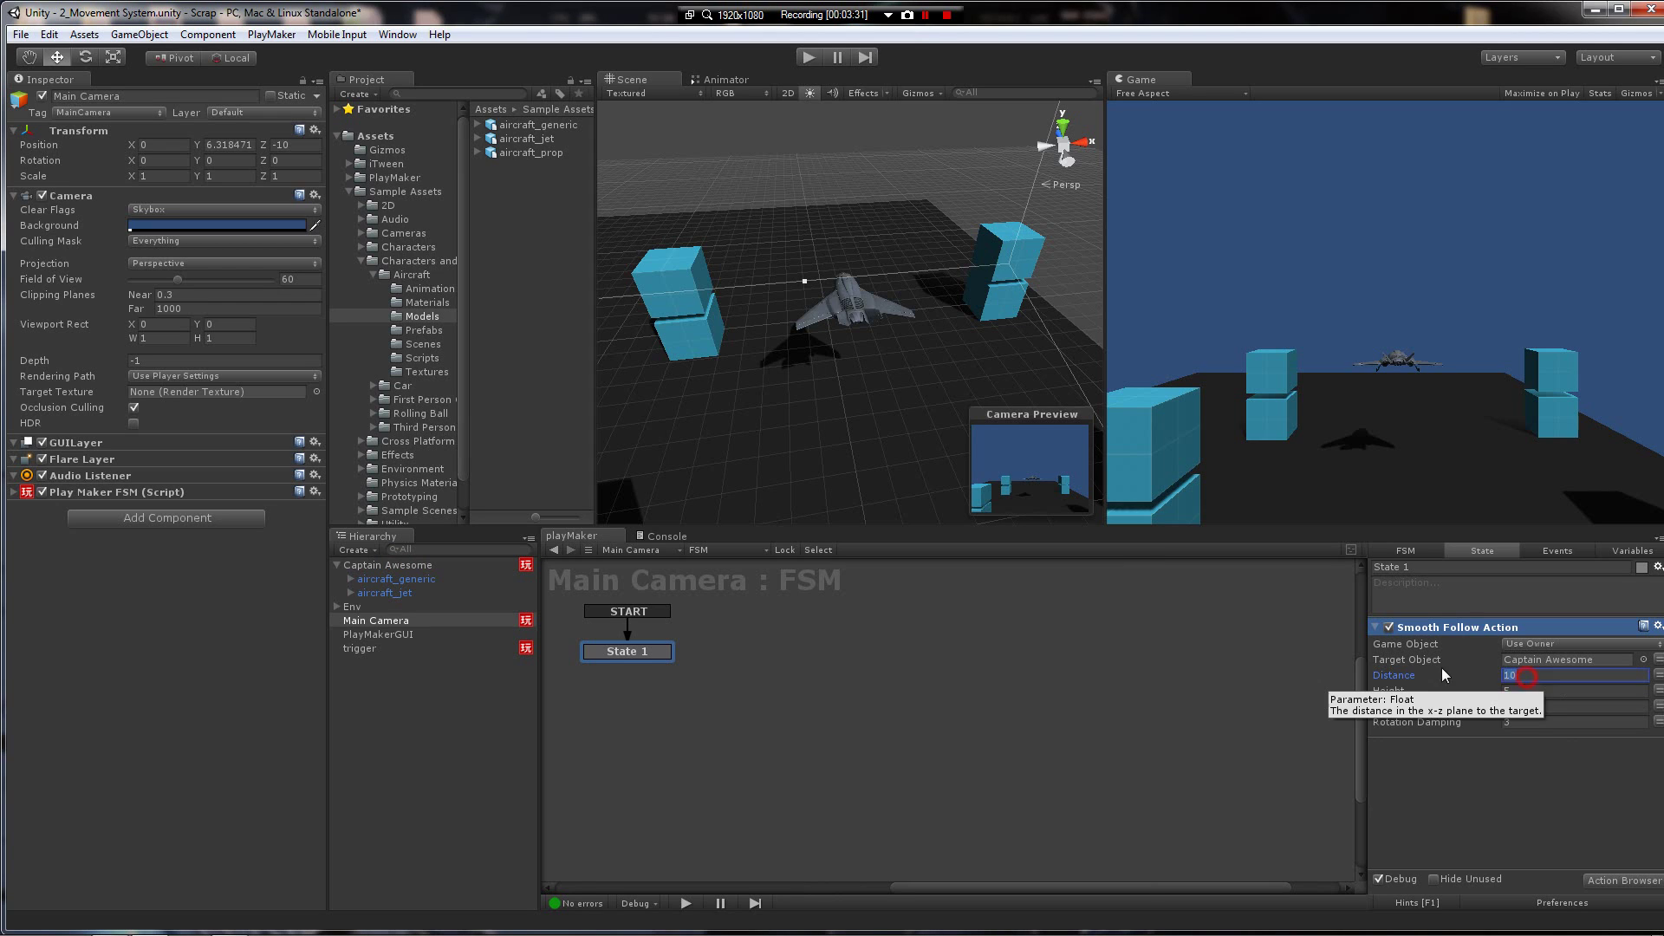
type("13")
key("Tab")
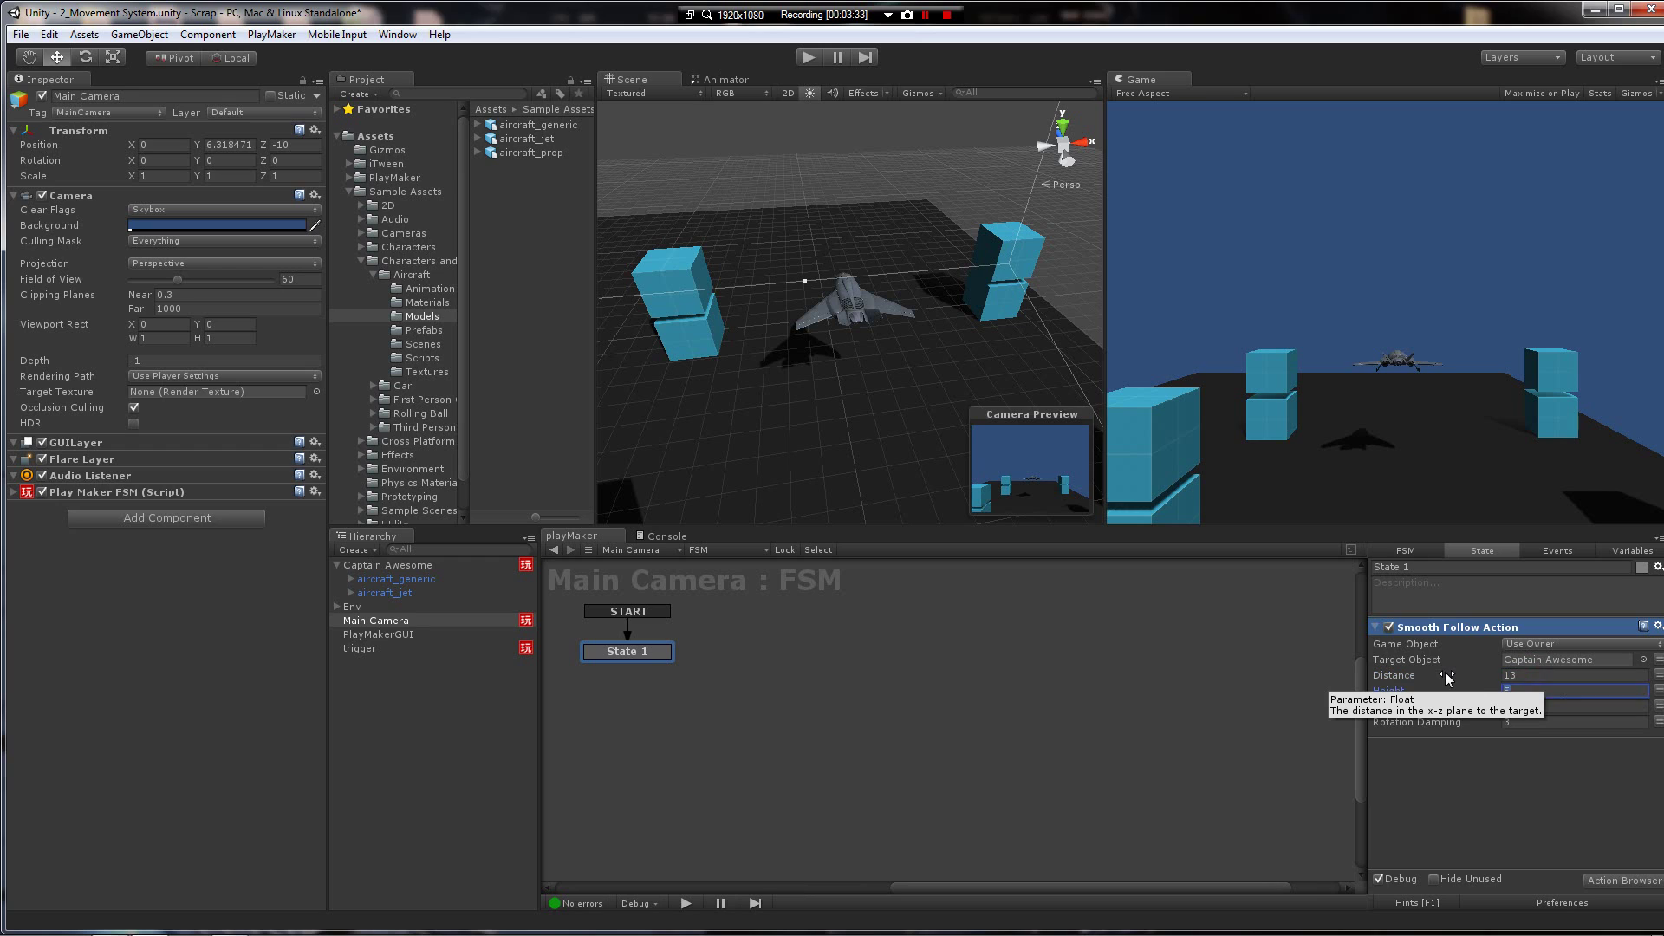
type("20")
left_click(1453, 822)
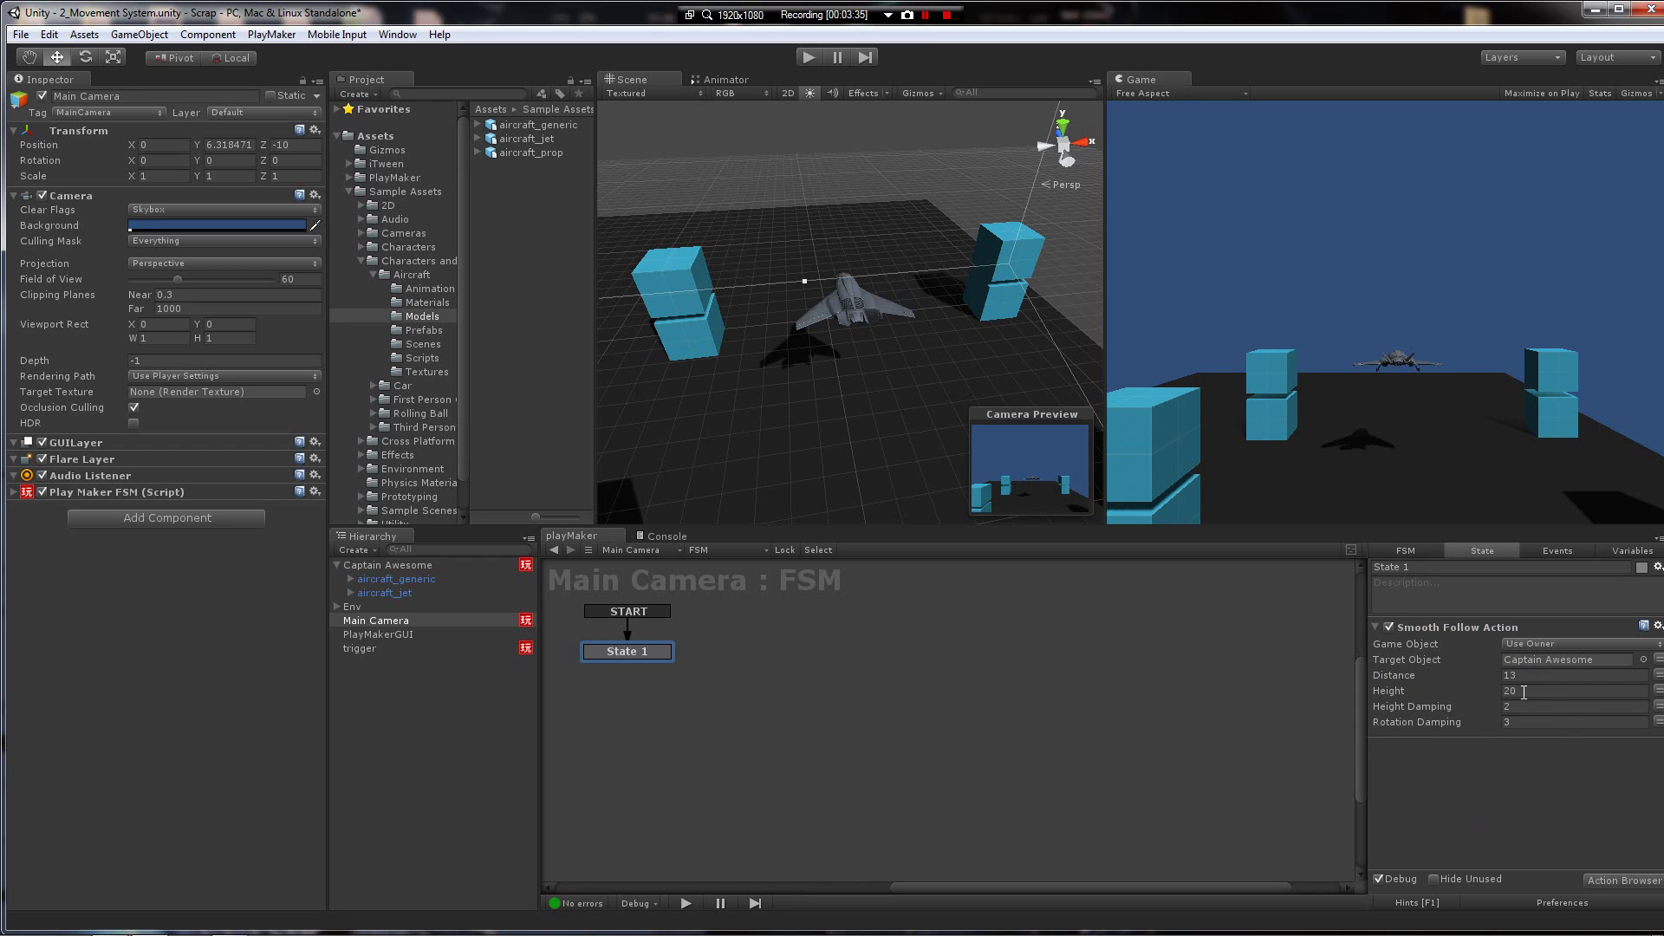
left_click(1524, 693)
type("15")
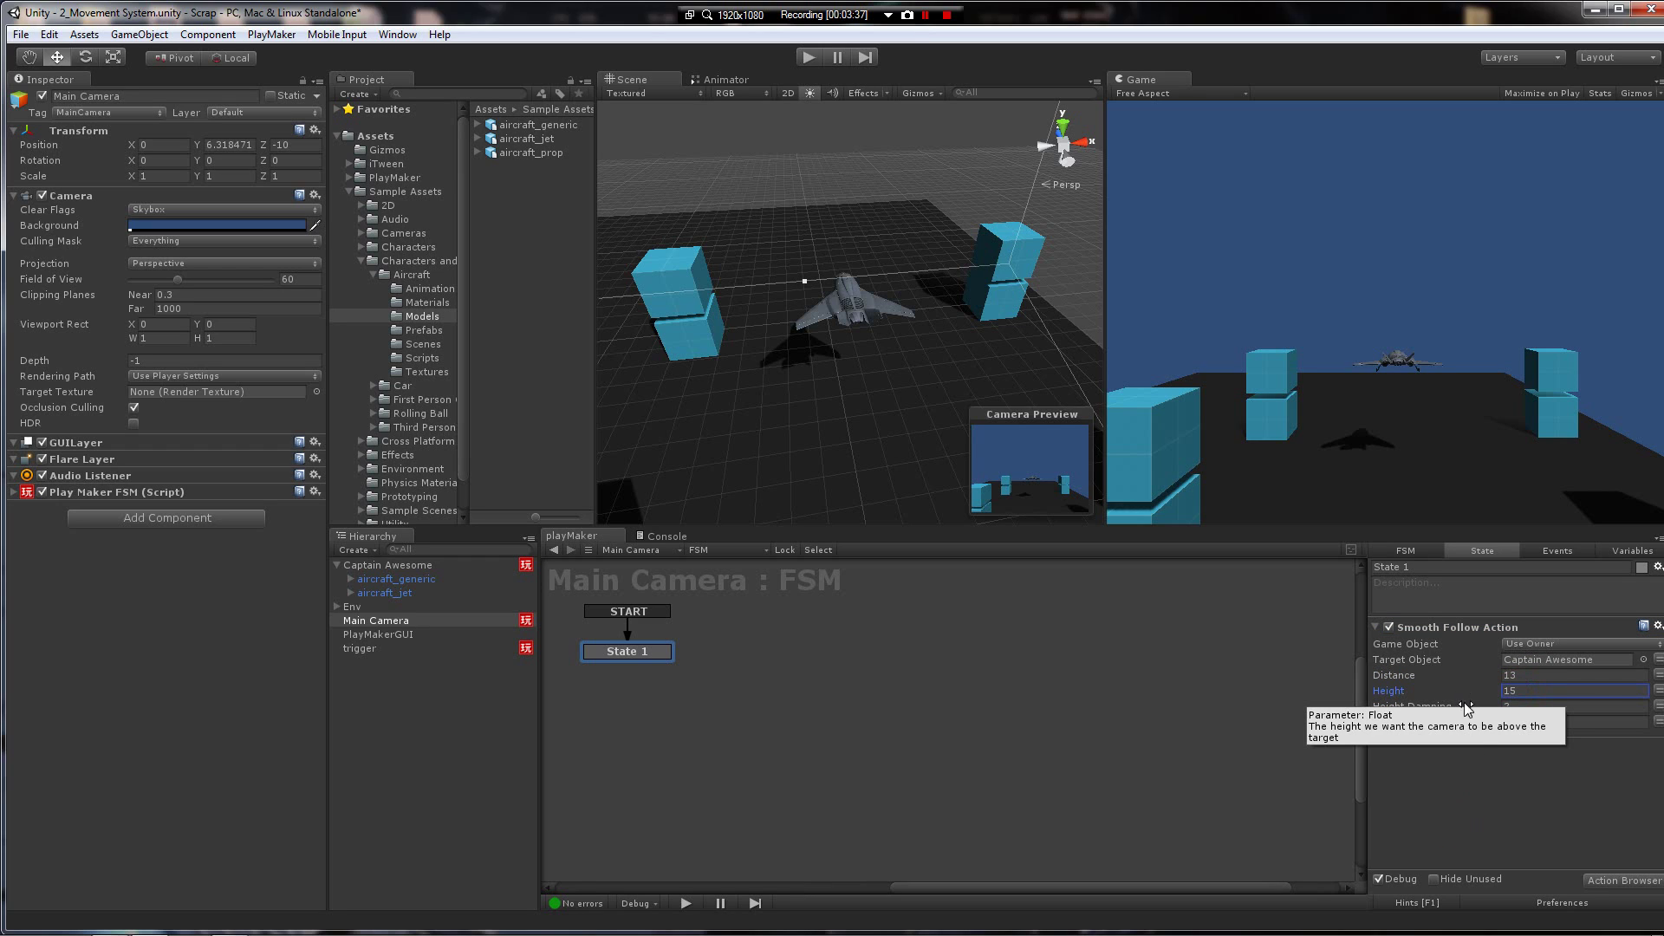
left_click(1462, 747)
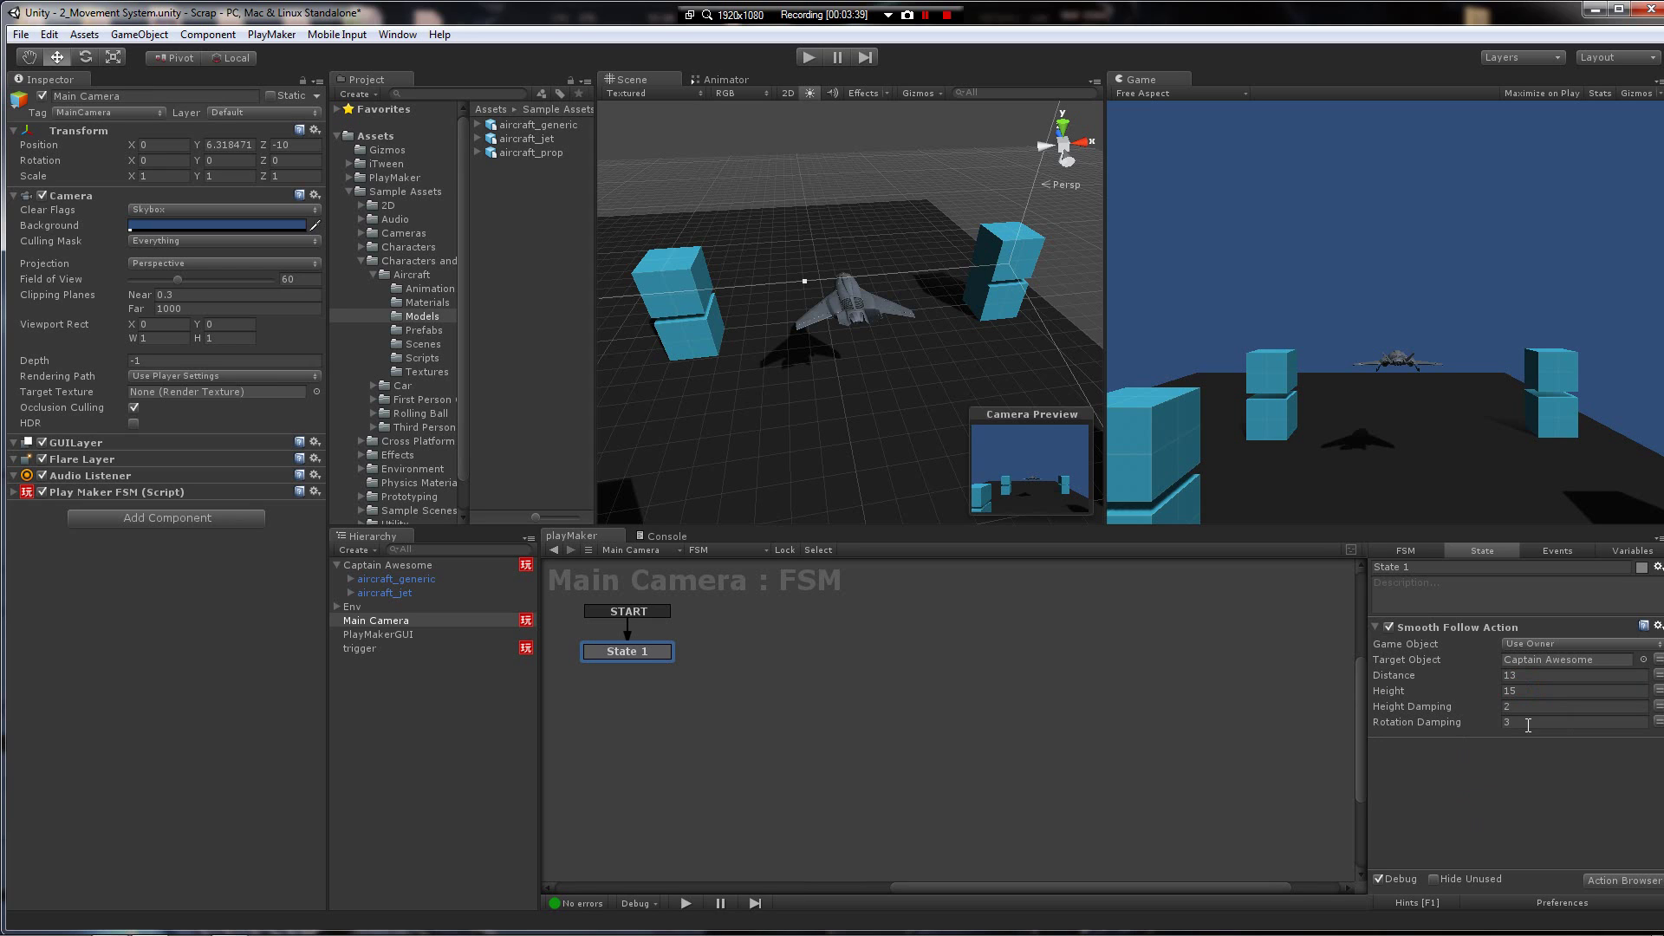
left_click(808, 57)
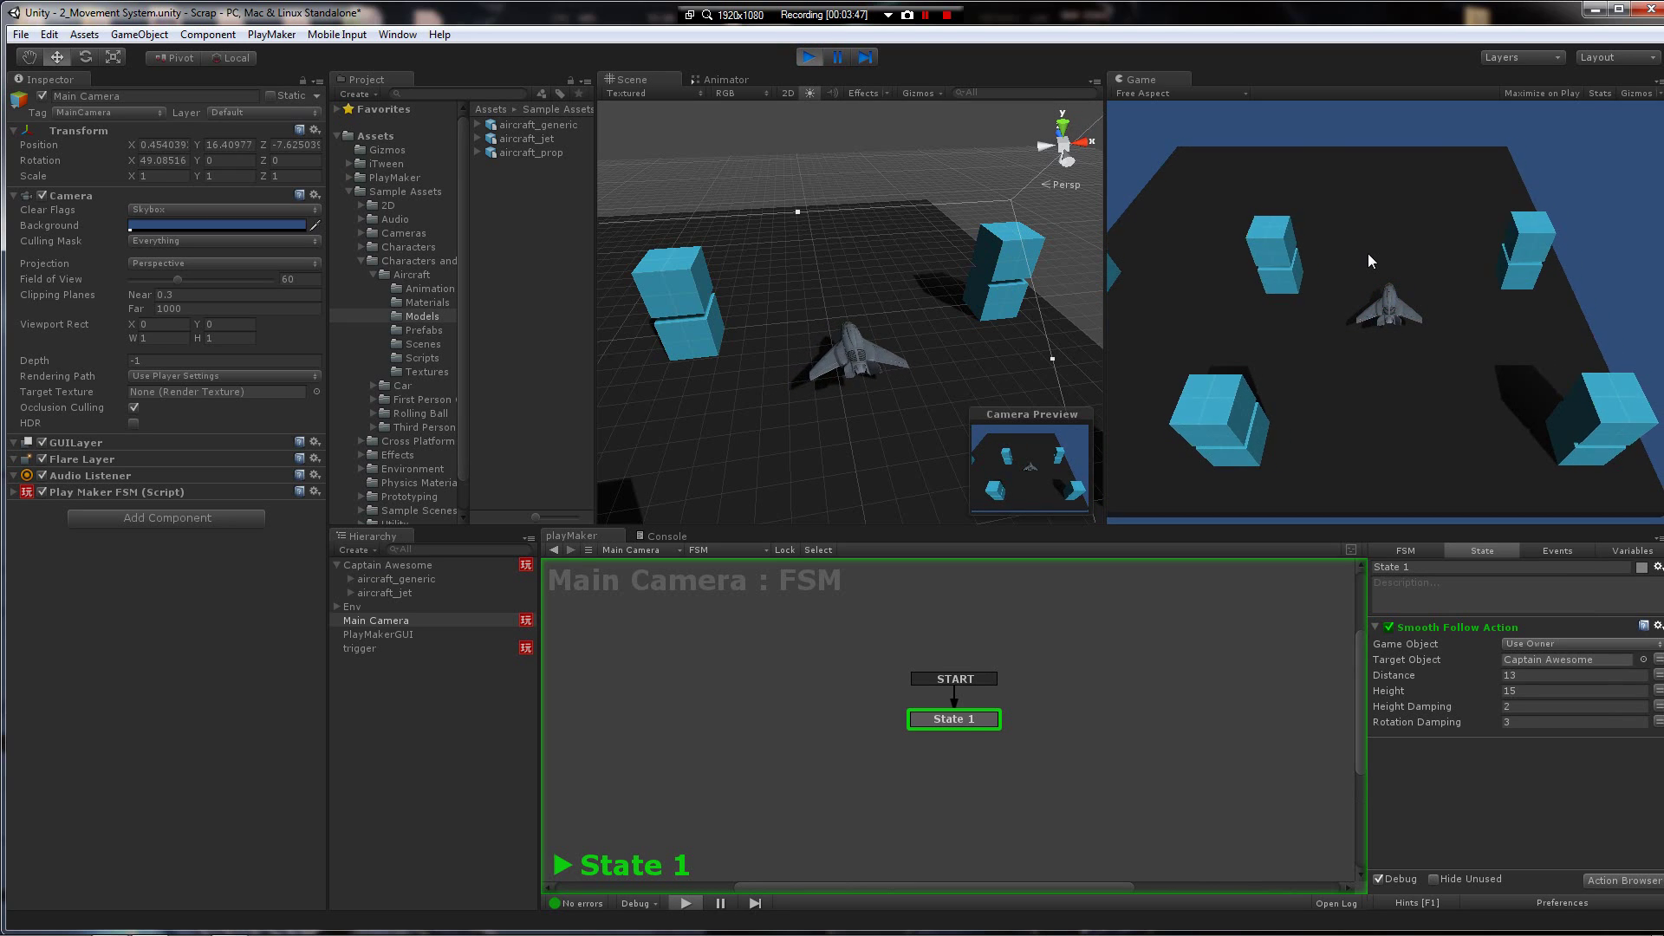
left_click(809, 57)
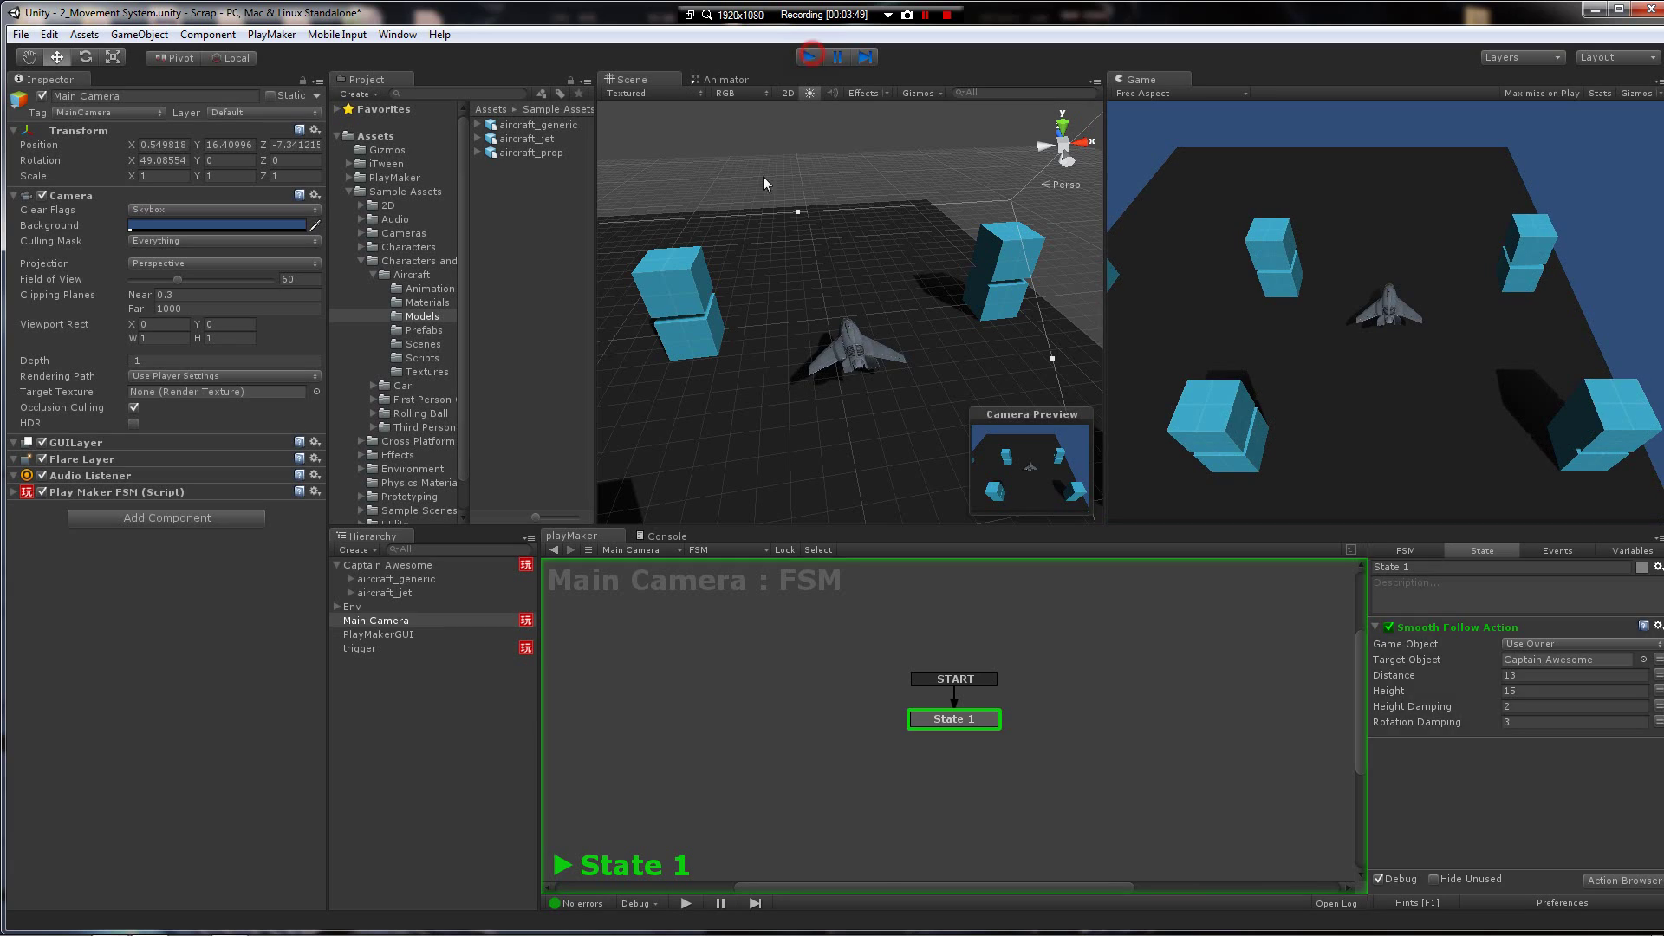
Step: Change Controller Simple Move's Speed from 1 to 6 in Captain Awesome's FSM
left_click(439, 566)
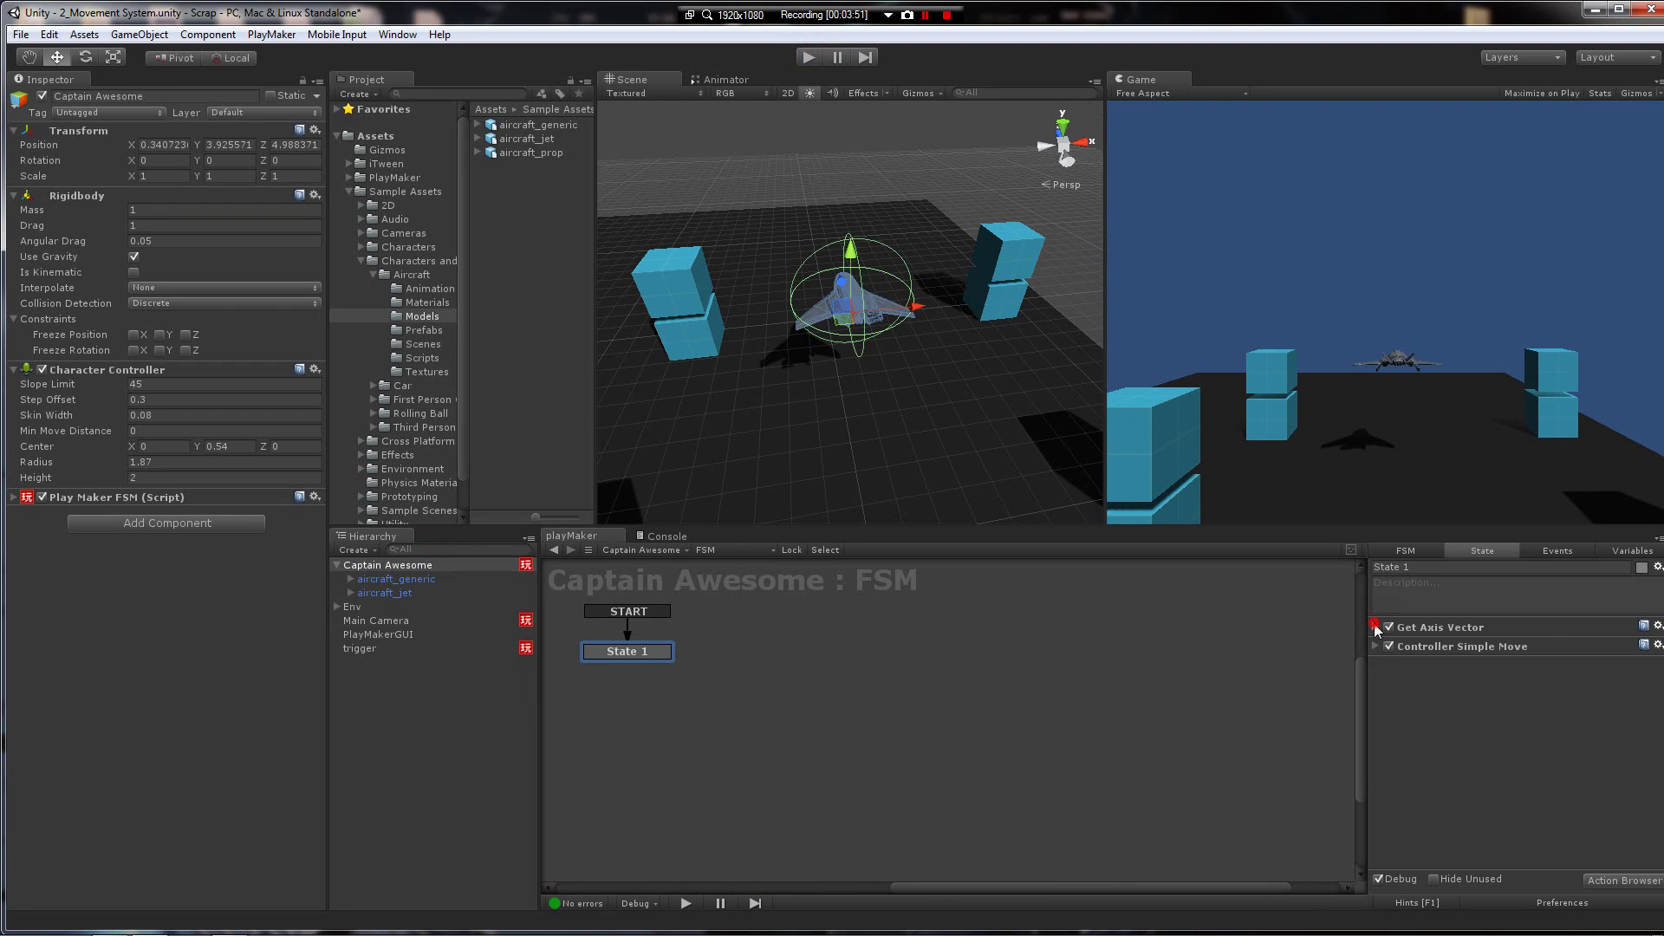
left_click(1431, 627)
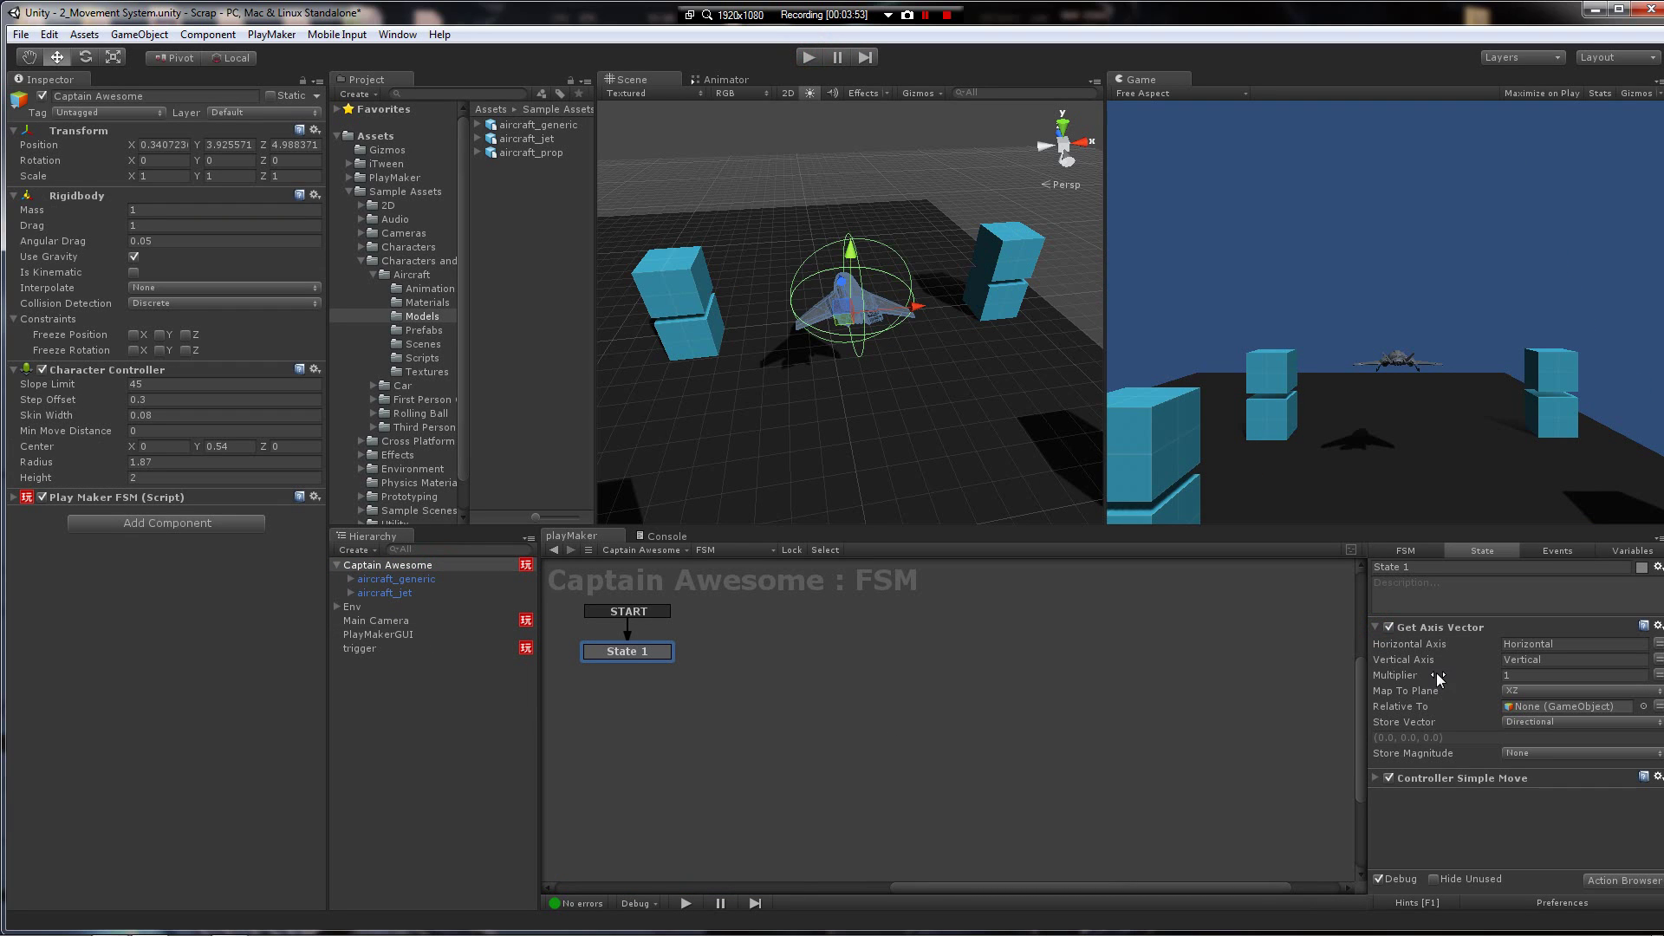
left_click(1377, 627)
left_click(1377, 645)
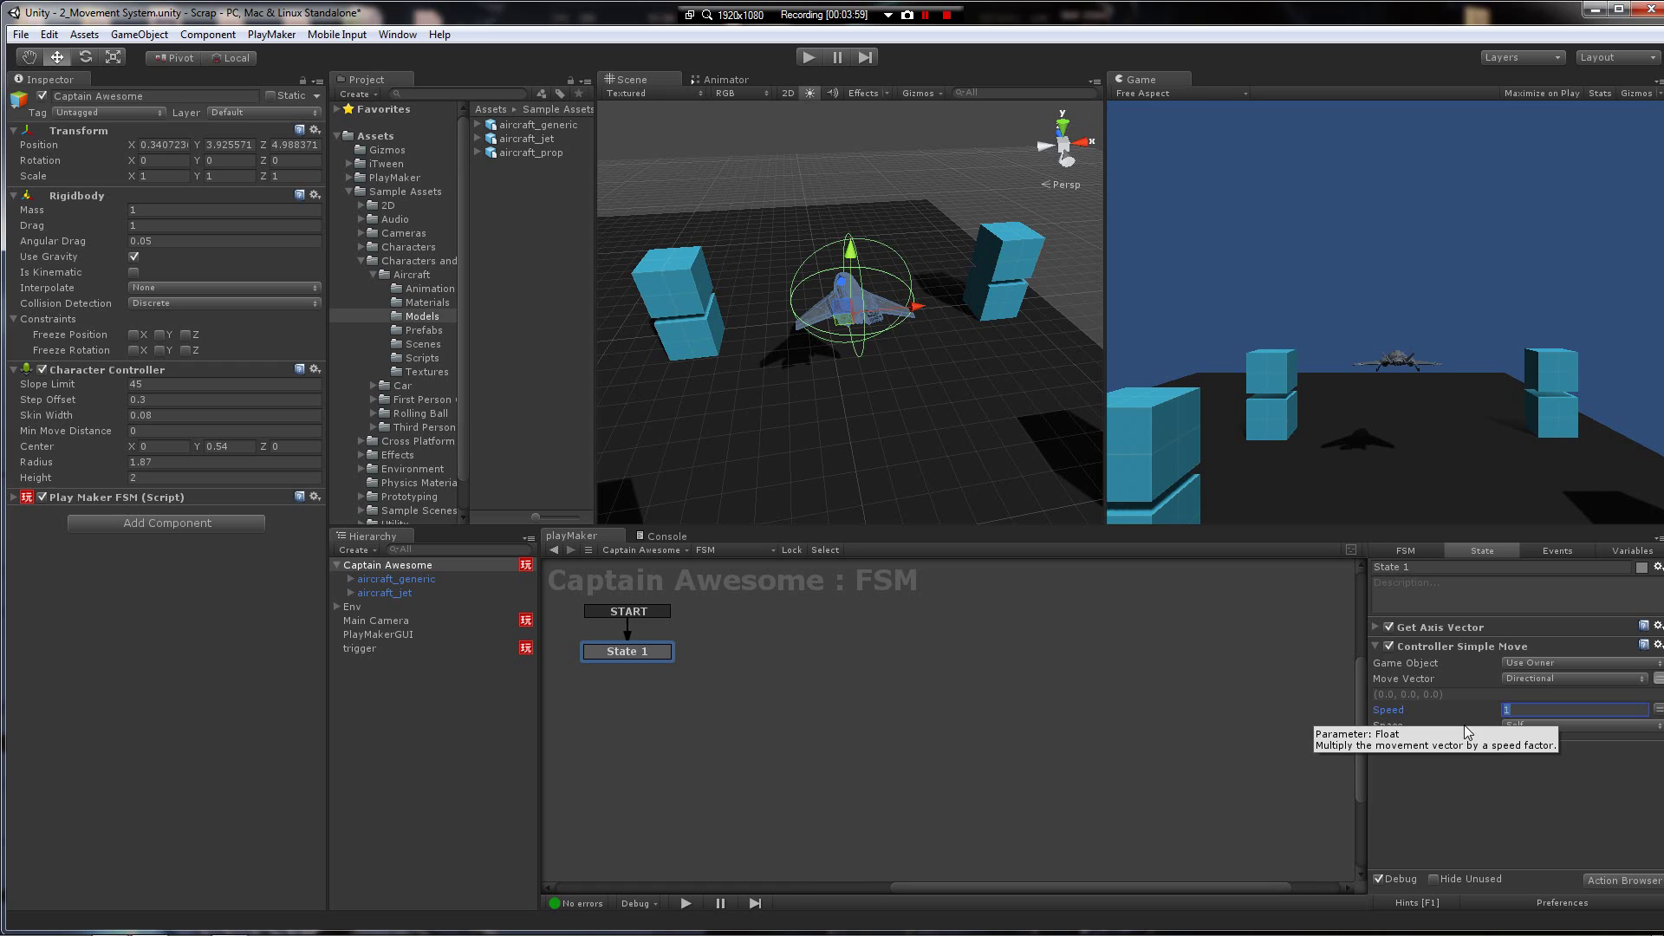
left_click(1527, 710)
type("10")
key("BackSpace")
key("BackSpace")
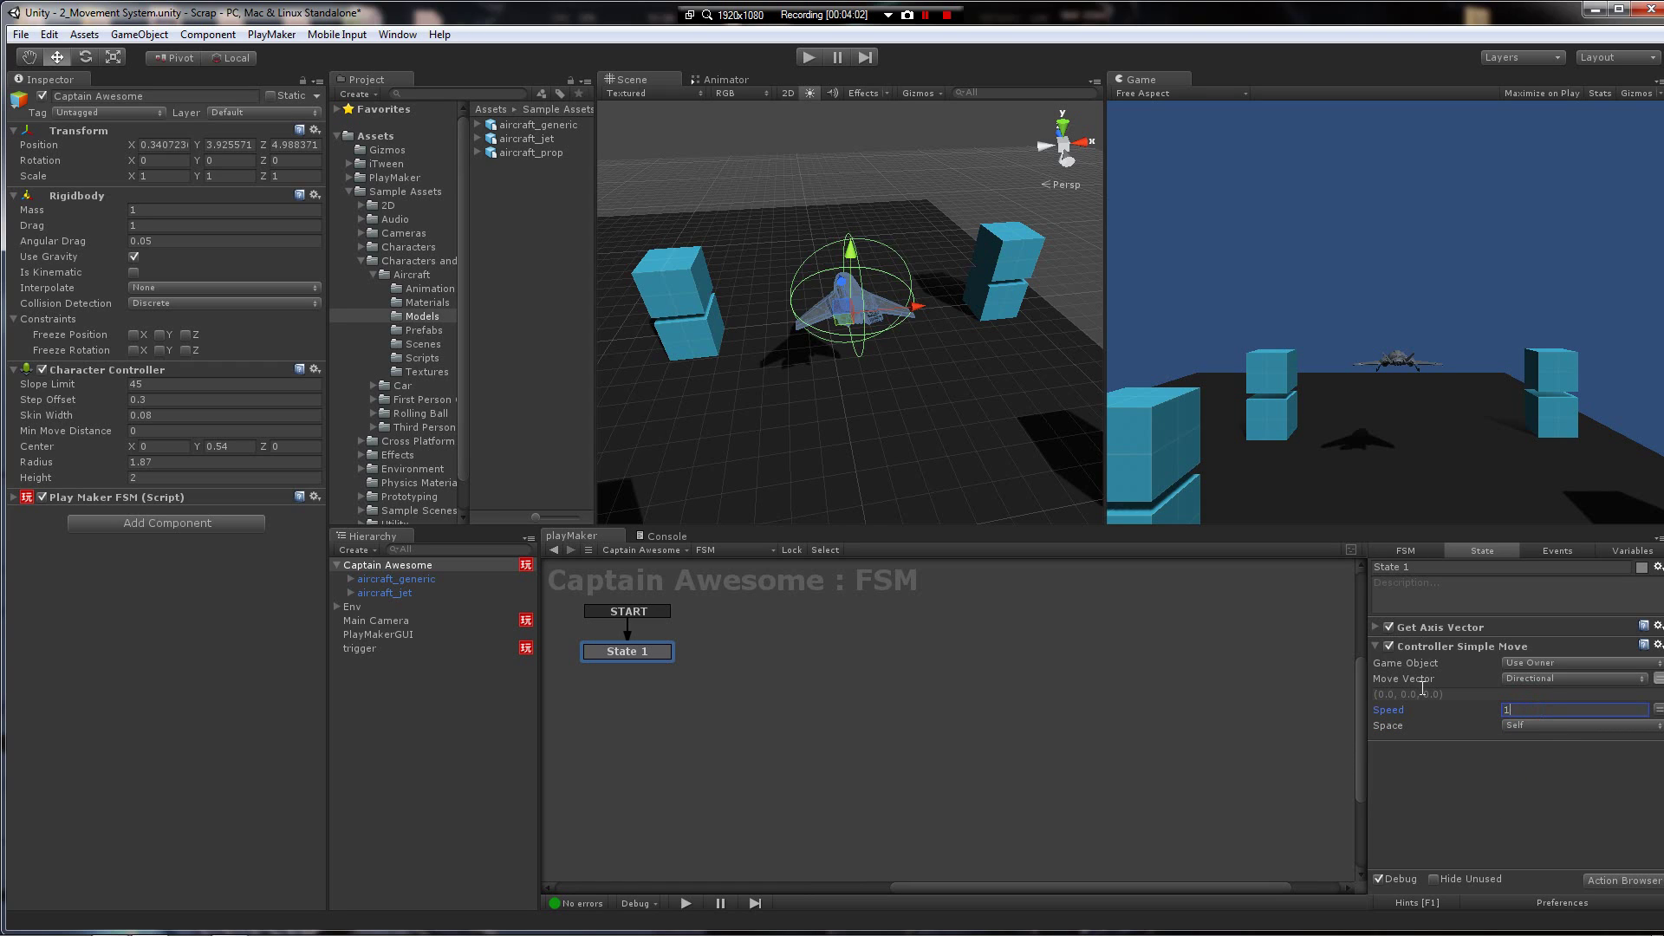
type("6")
left_click(1375, 648)
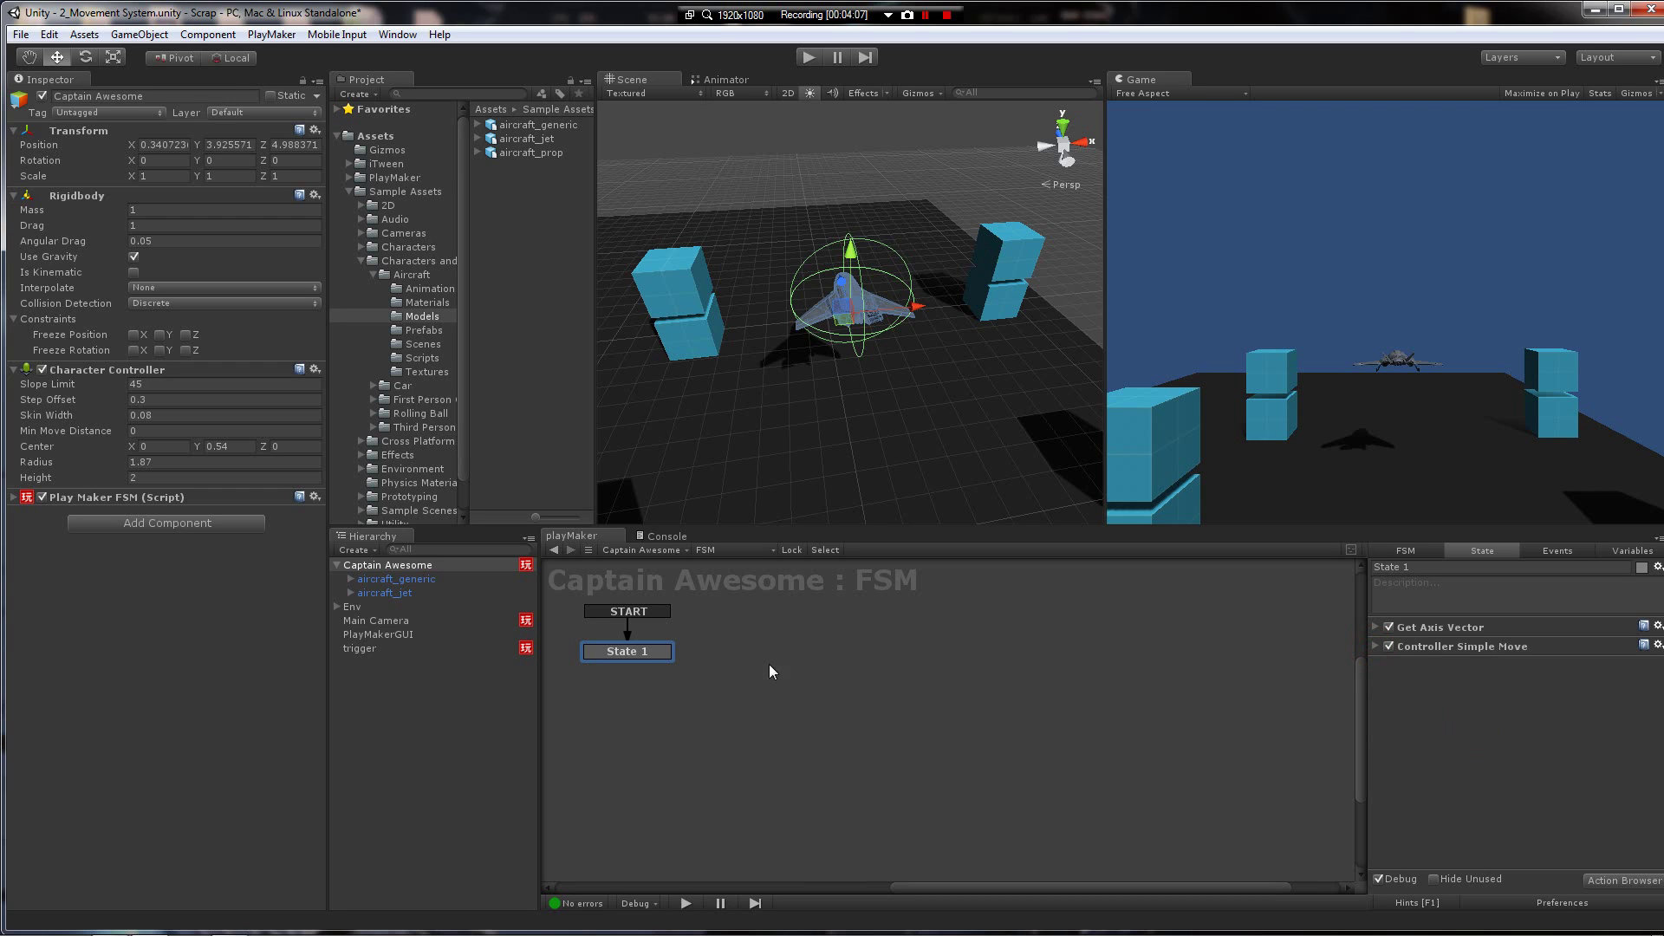
left_click(807, 58)
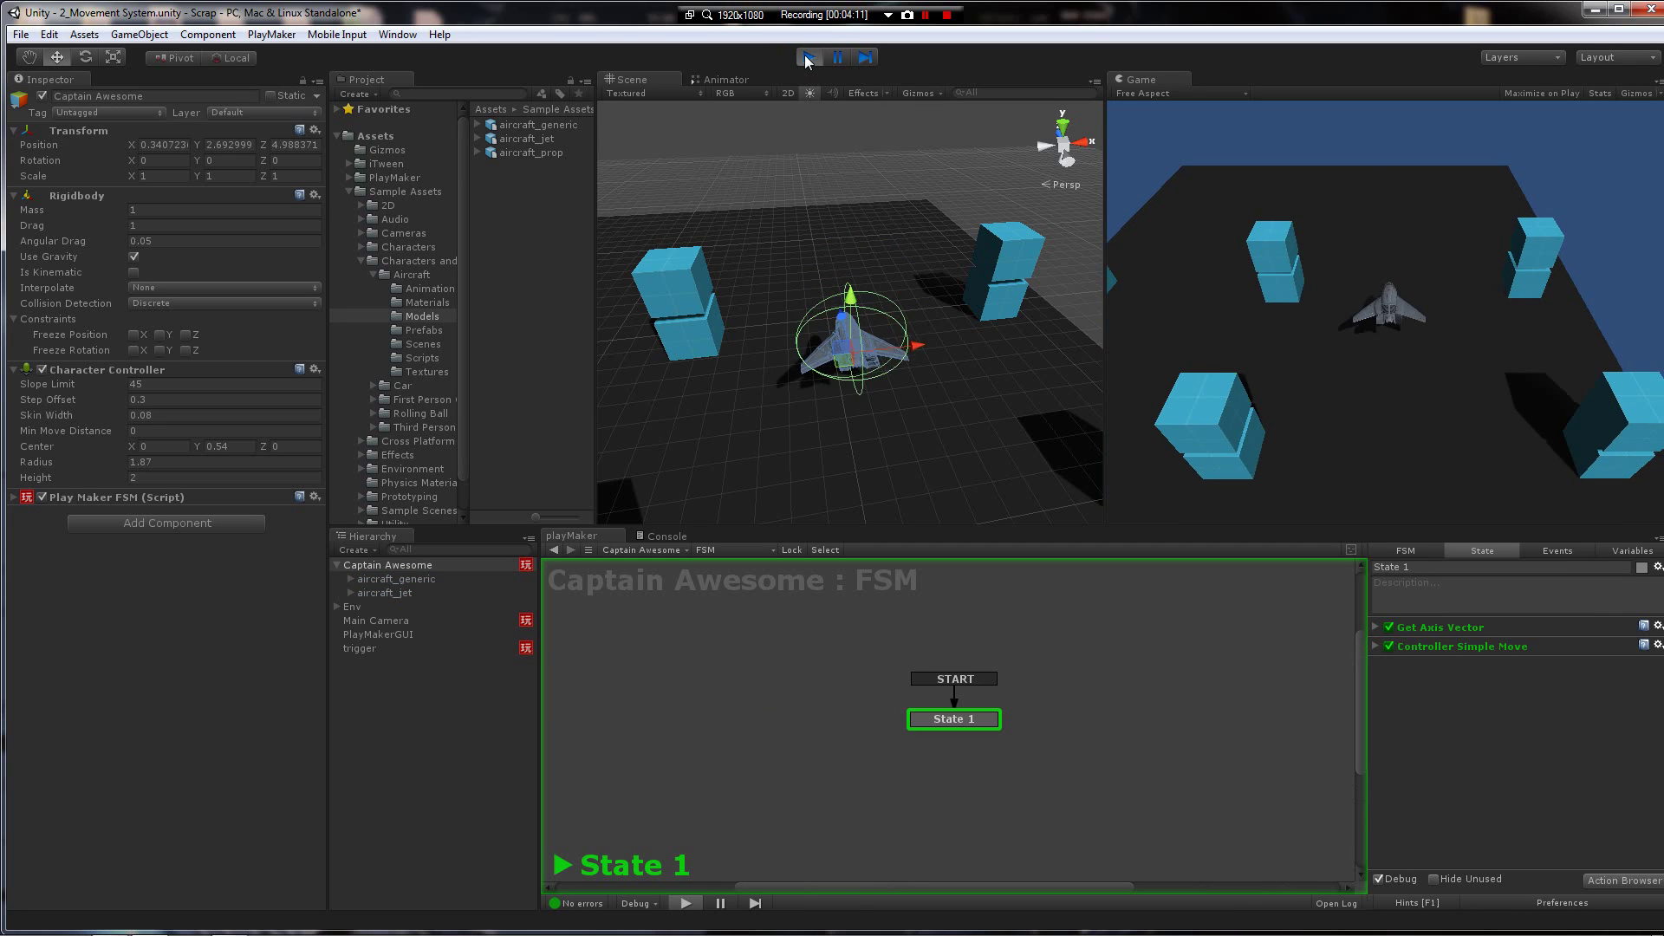
key("Up")
key("Left")
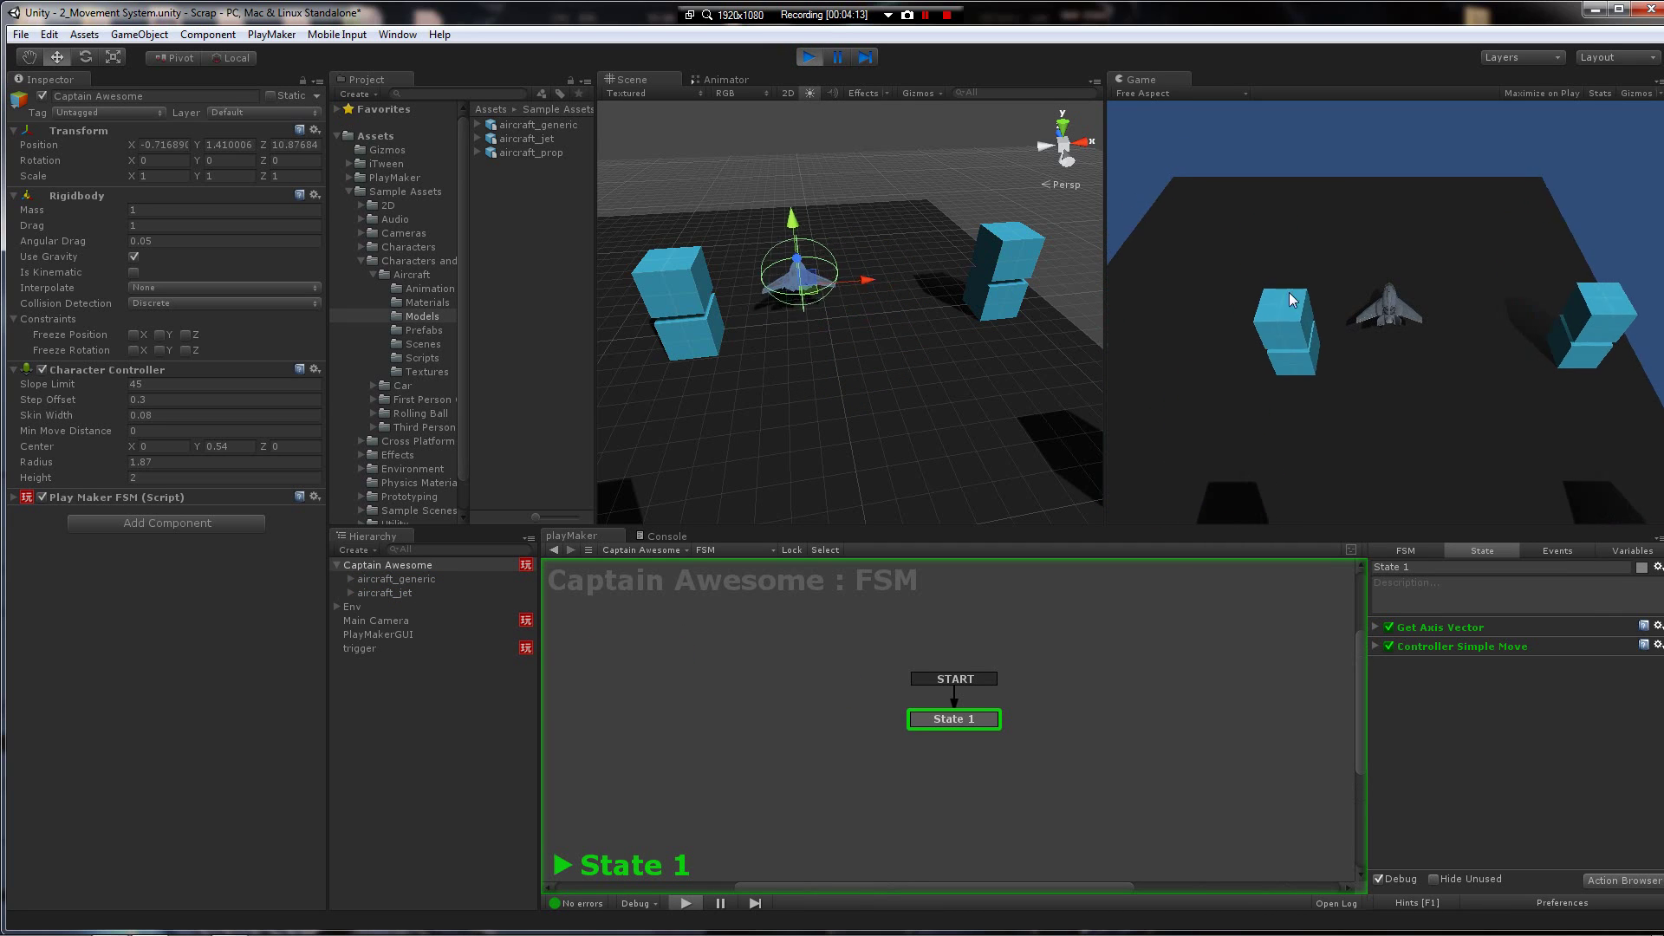
key("Down")
key("Right")
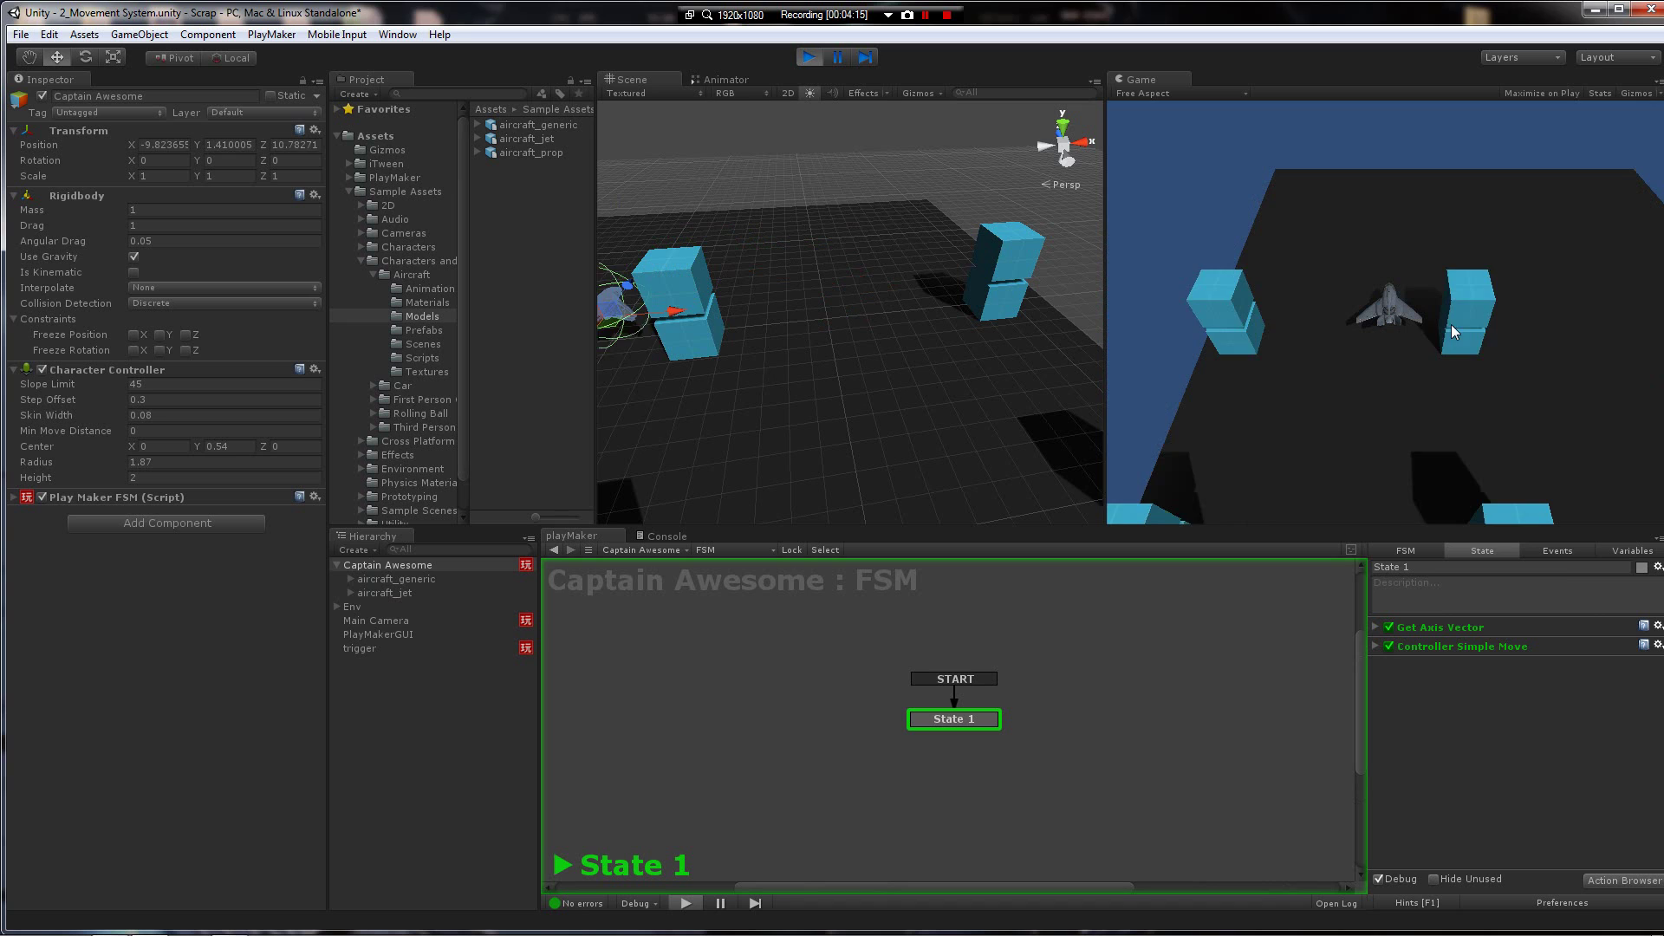
key("Right")
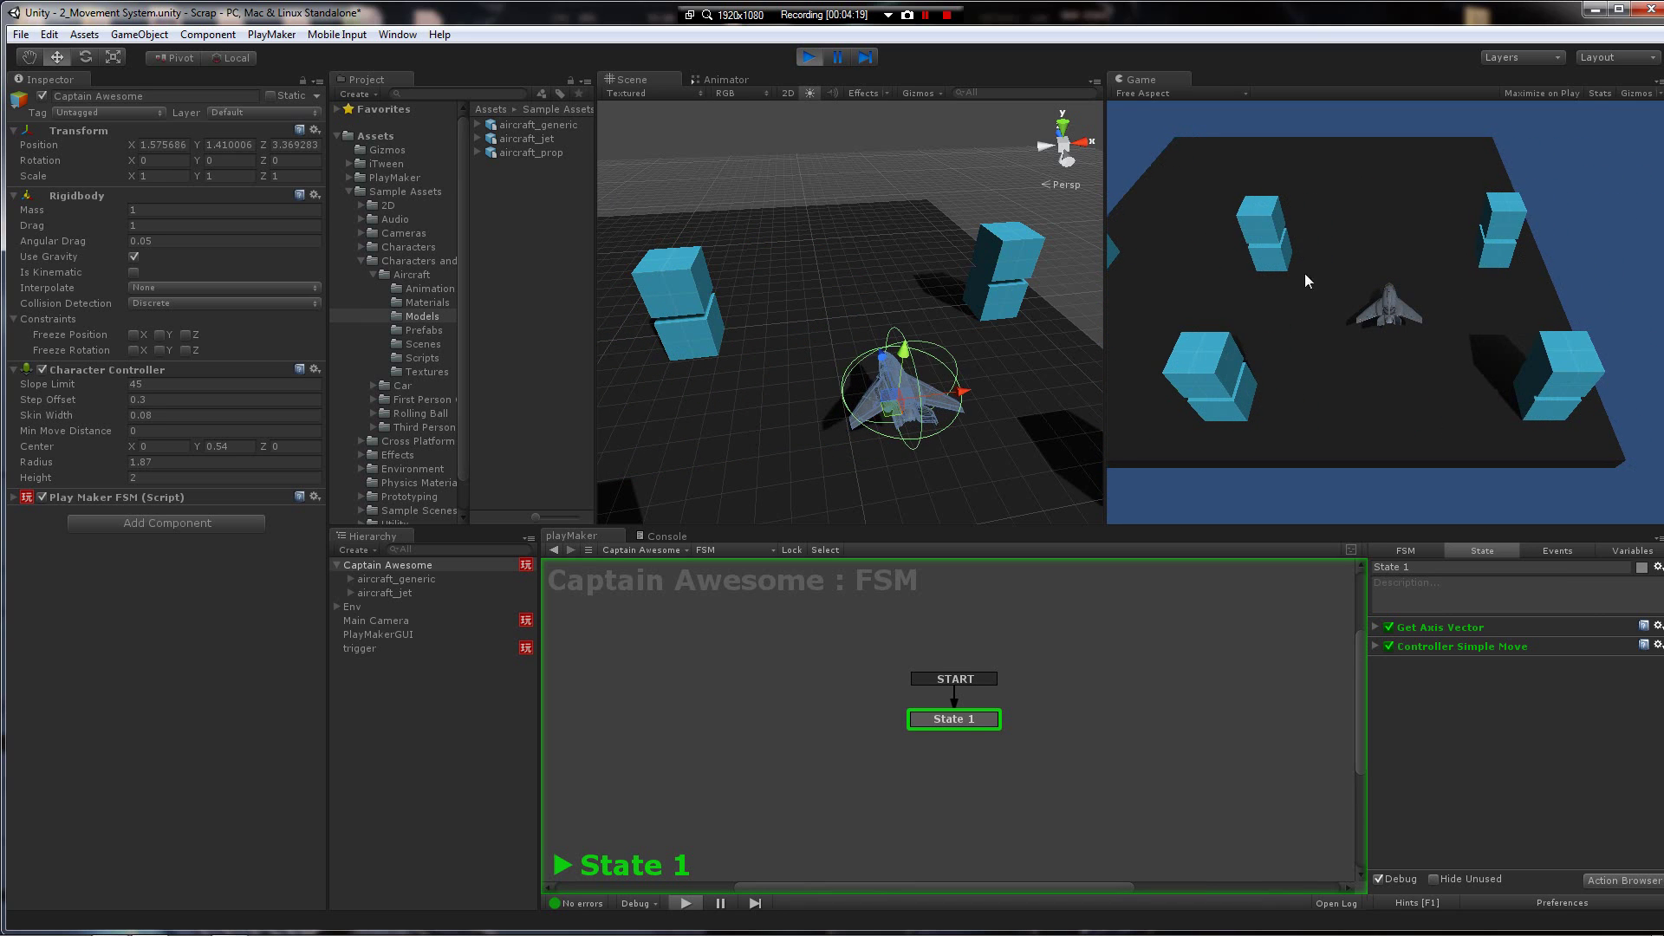
left_click(810, 58)
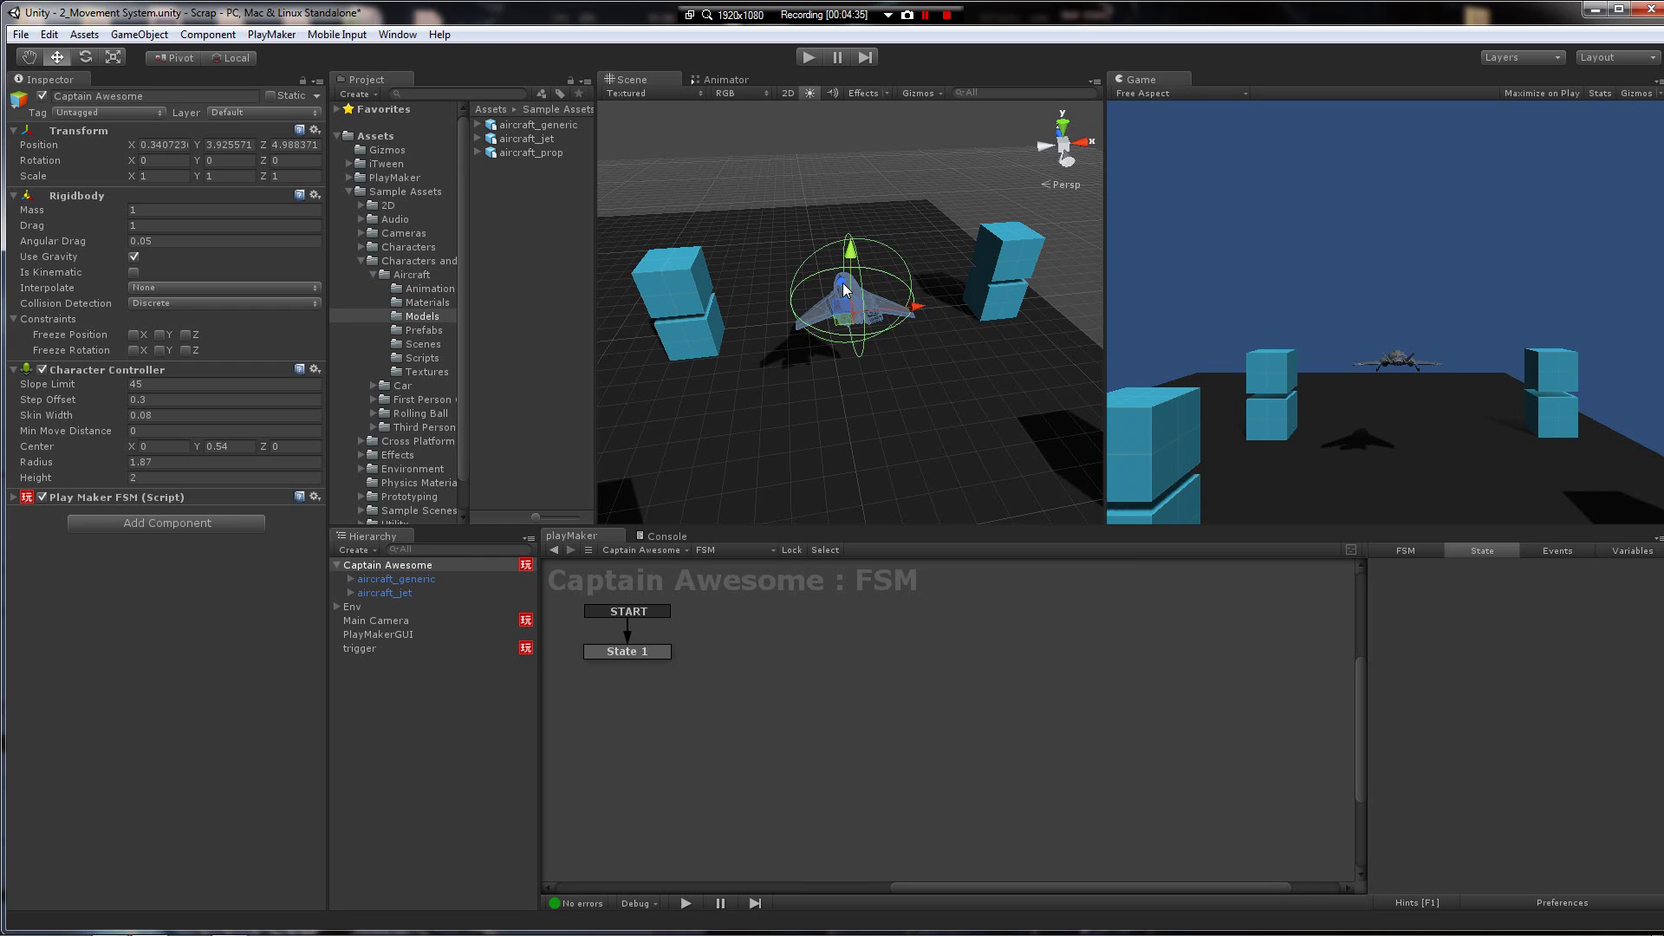
left_click(430, 564)
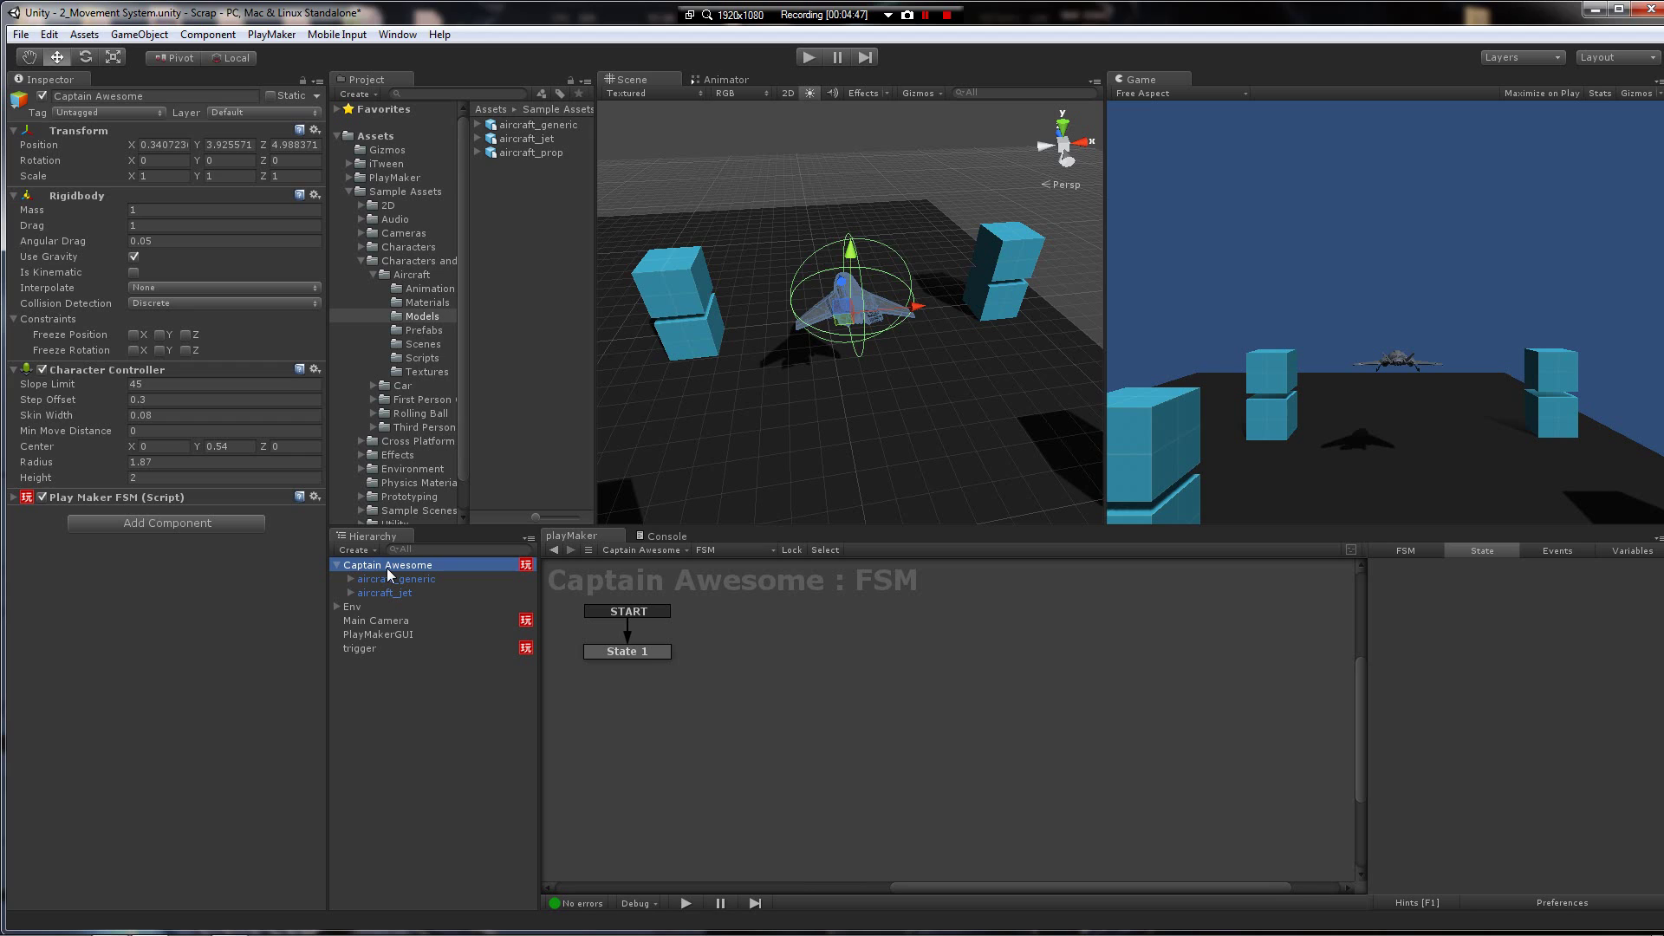
Step: Create an empty child of Captain Awesome named 'Ship Stuff'
left_click(139, 34)
left_click(143, 49)
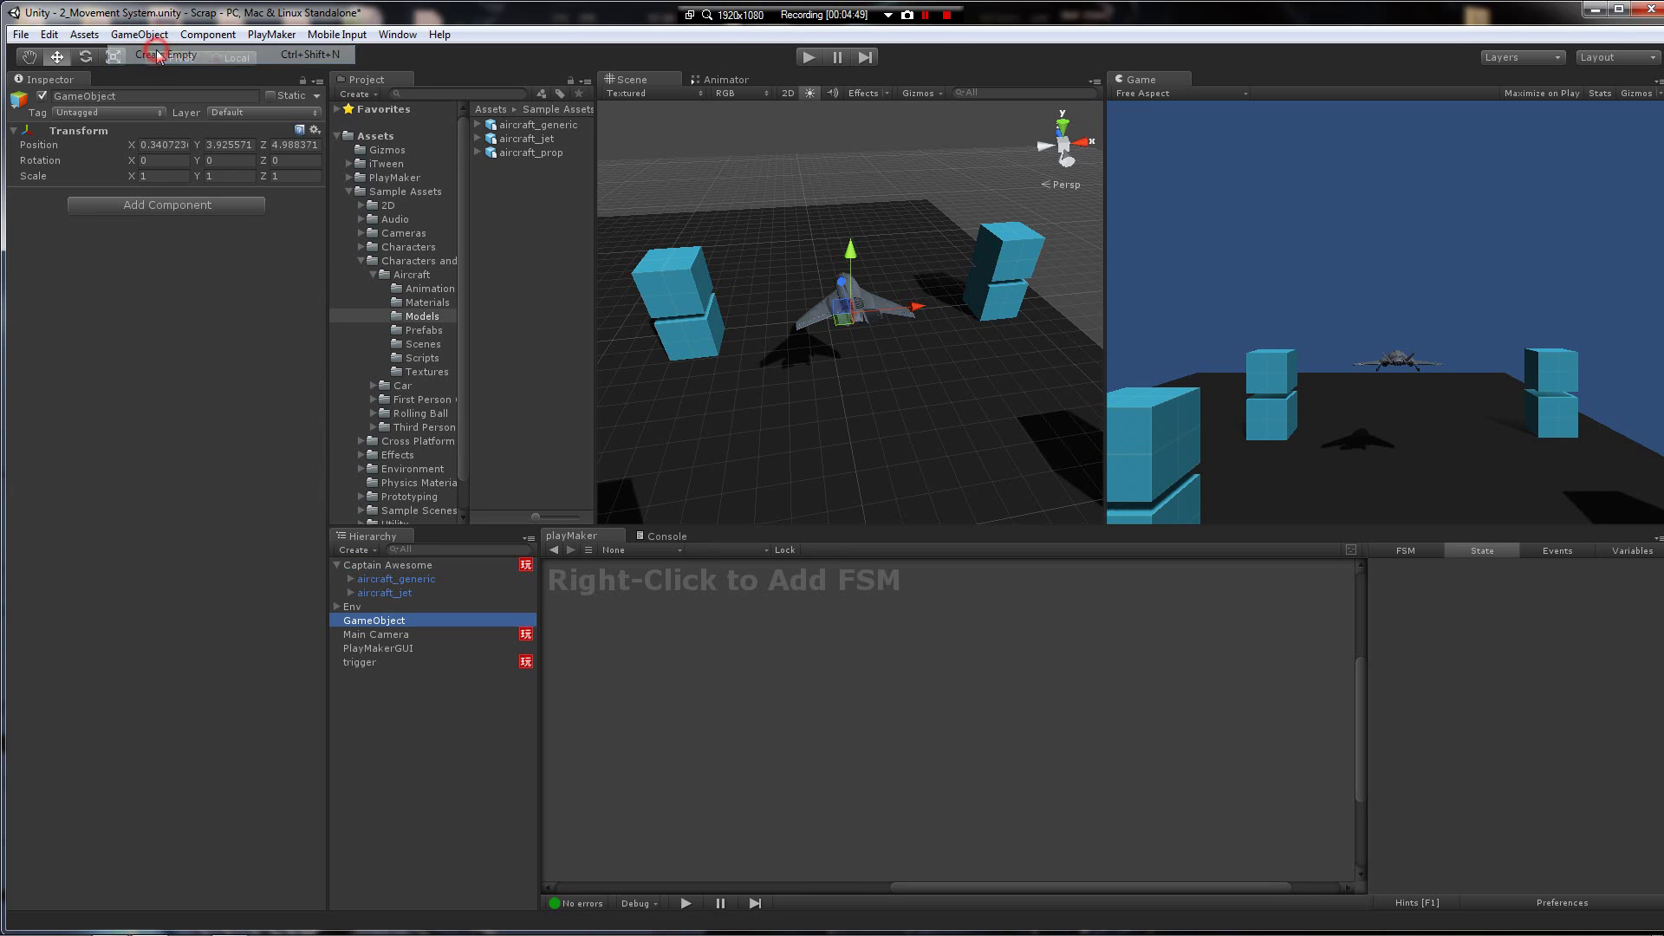
left_click_drag(371, 621, 400, 568)
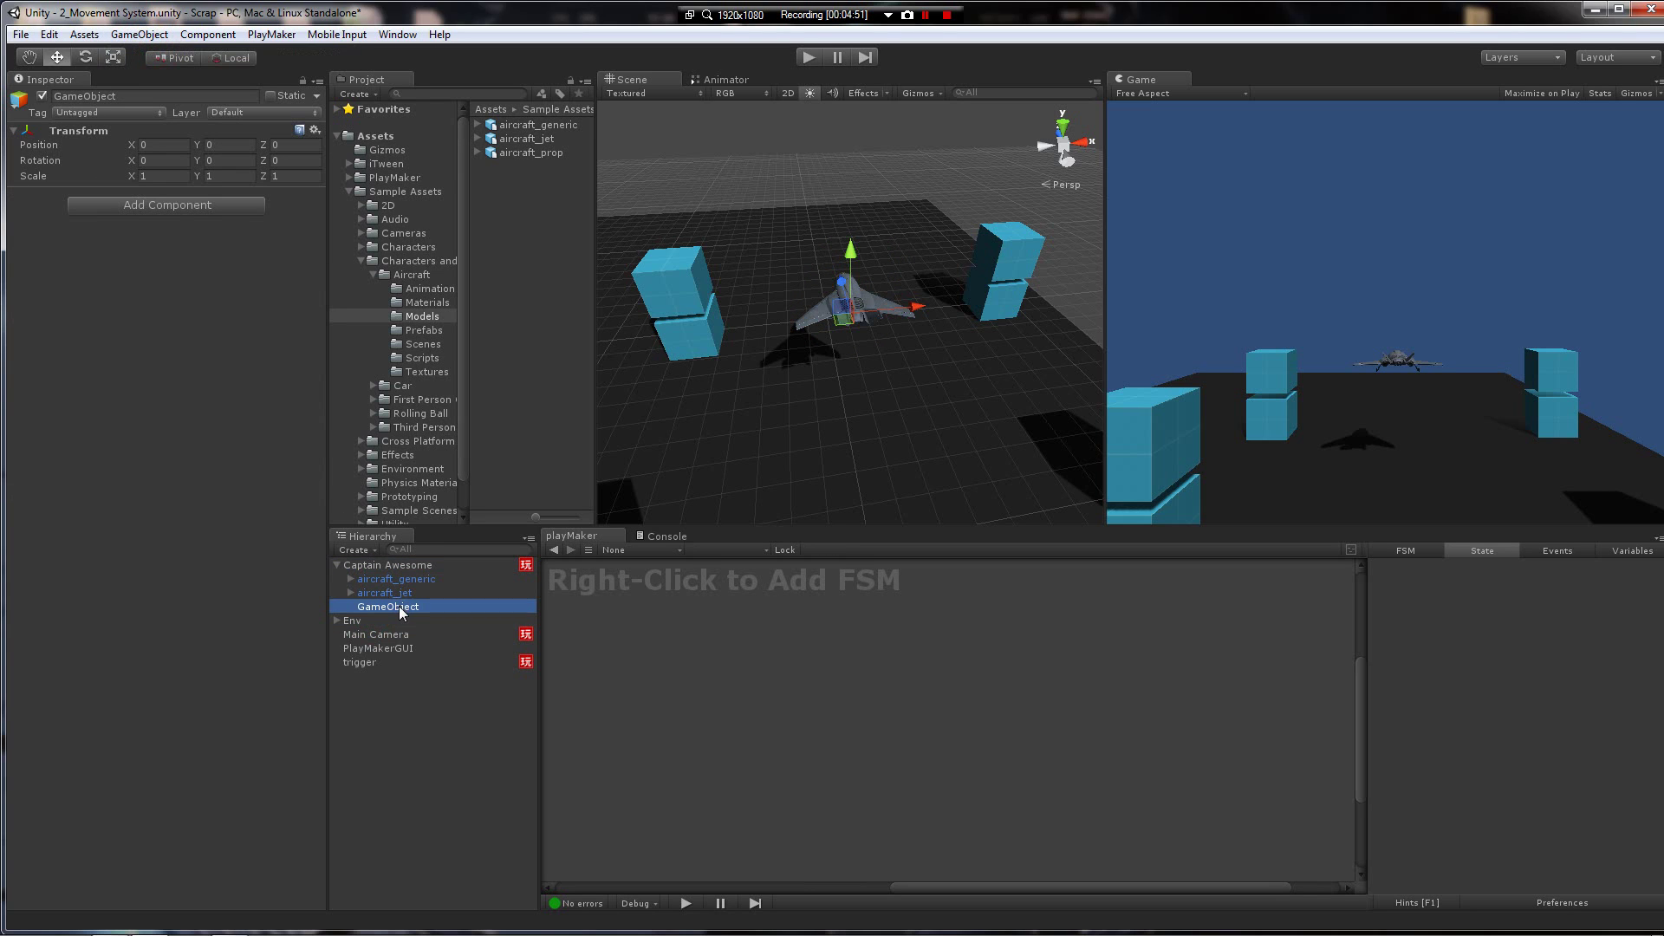
left_click(400, 607)
type("Ship ")
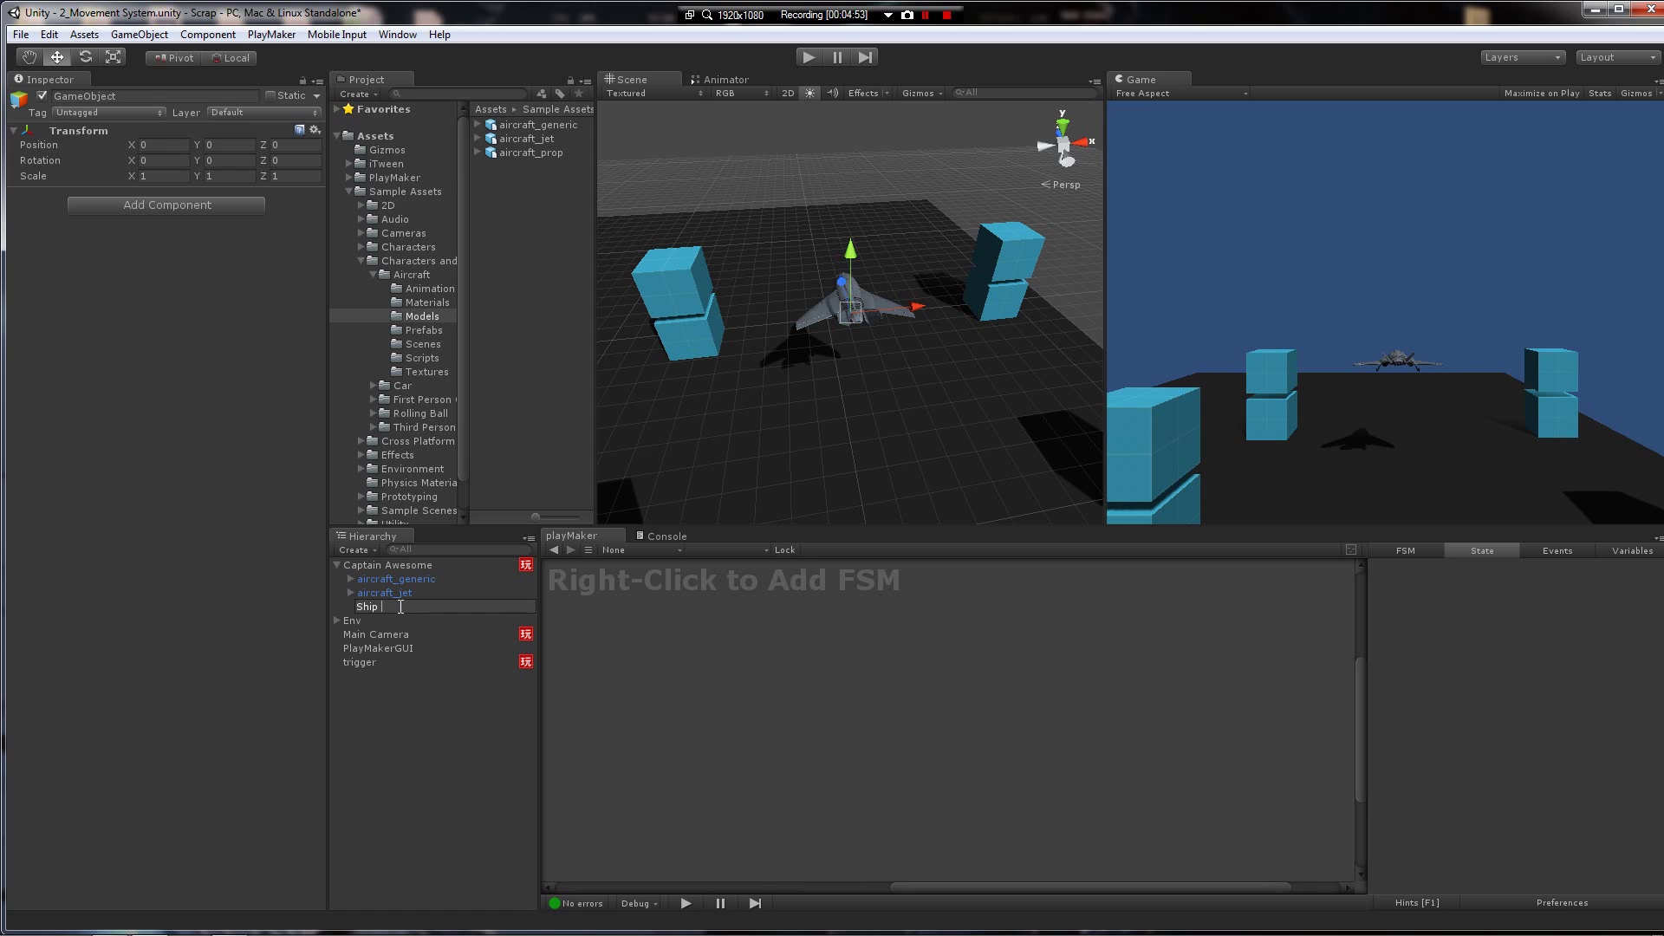
type("Stuff")
key("Return")
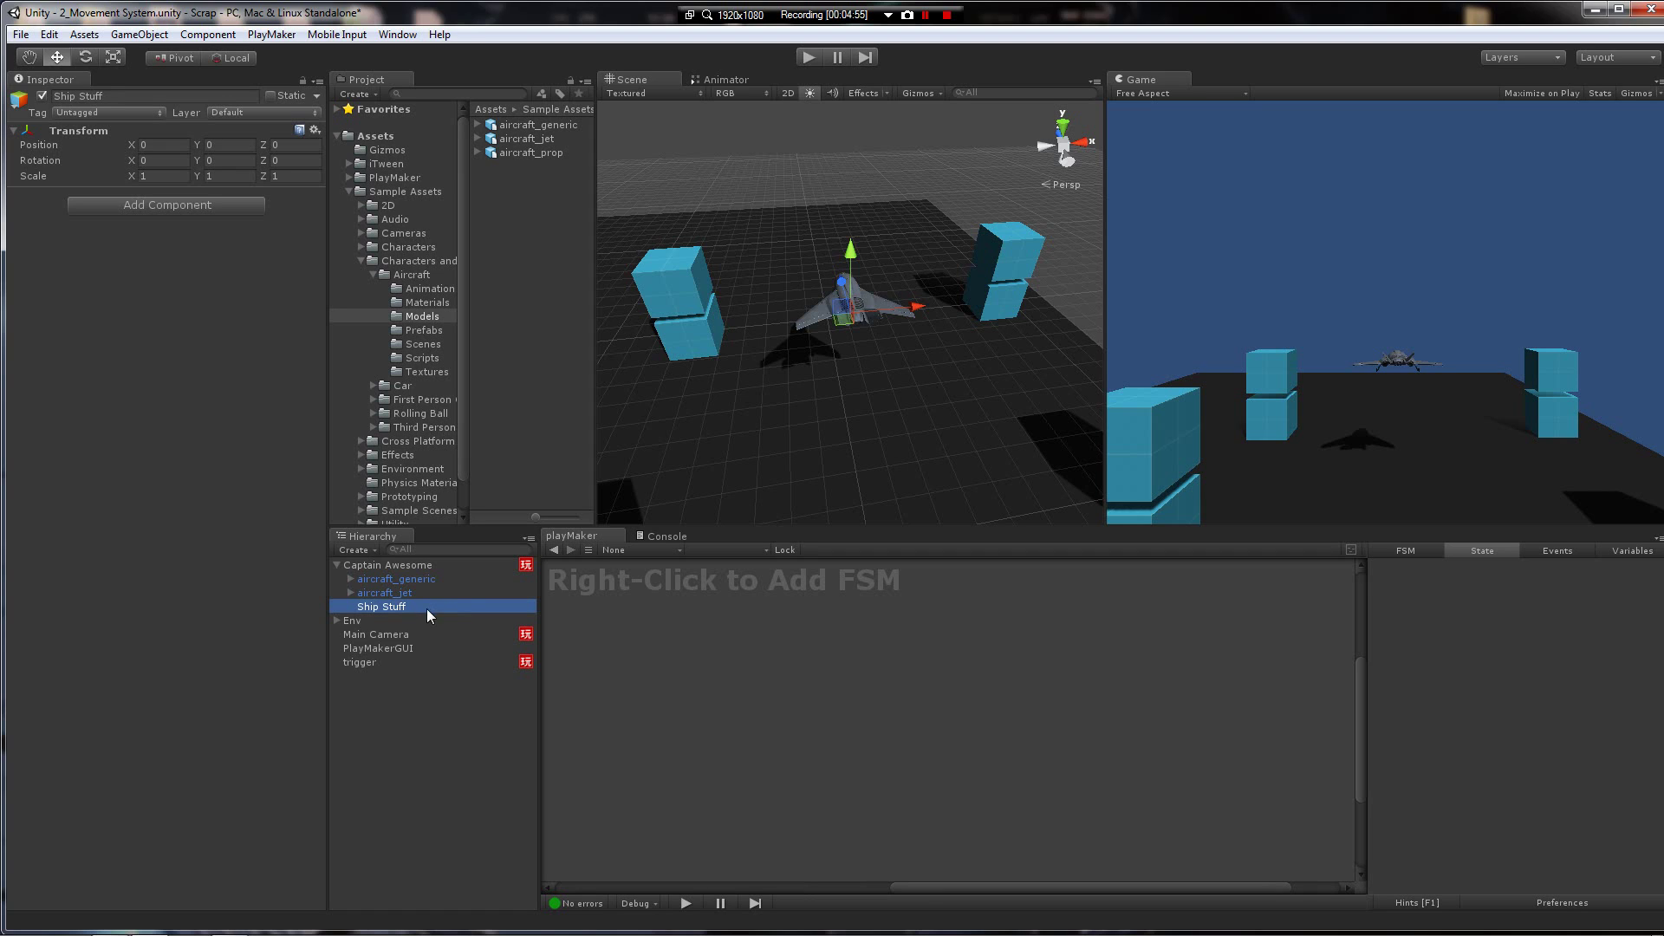
Step: Move aircraft_jet and aircraft_generic under Ship Stuff and check the hierarchy
left_click(423, 593)
left_click(421, 579, "ctrl")
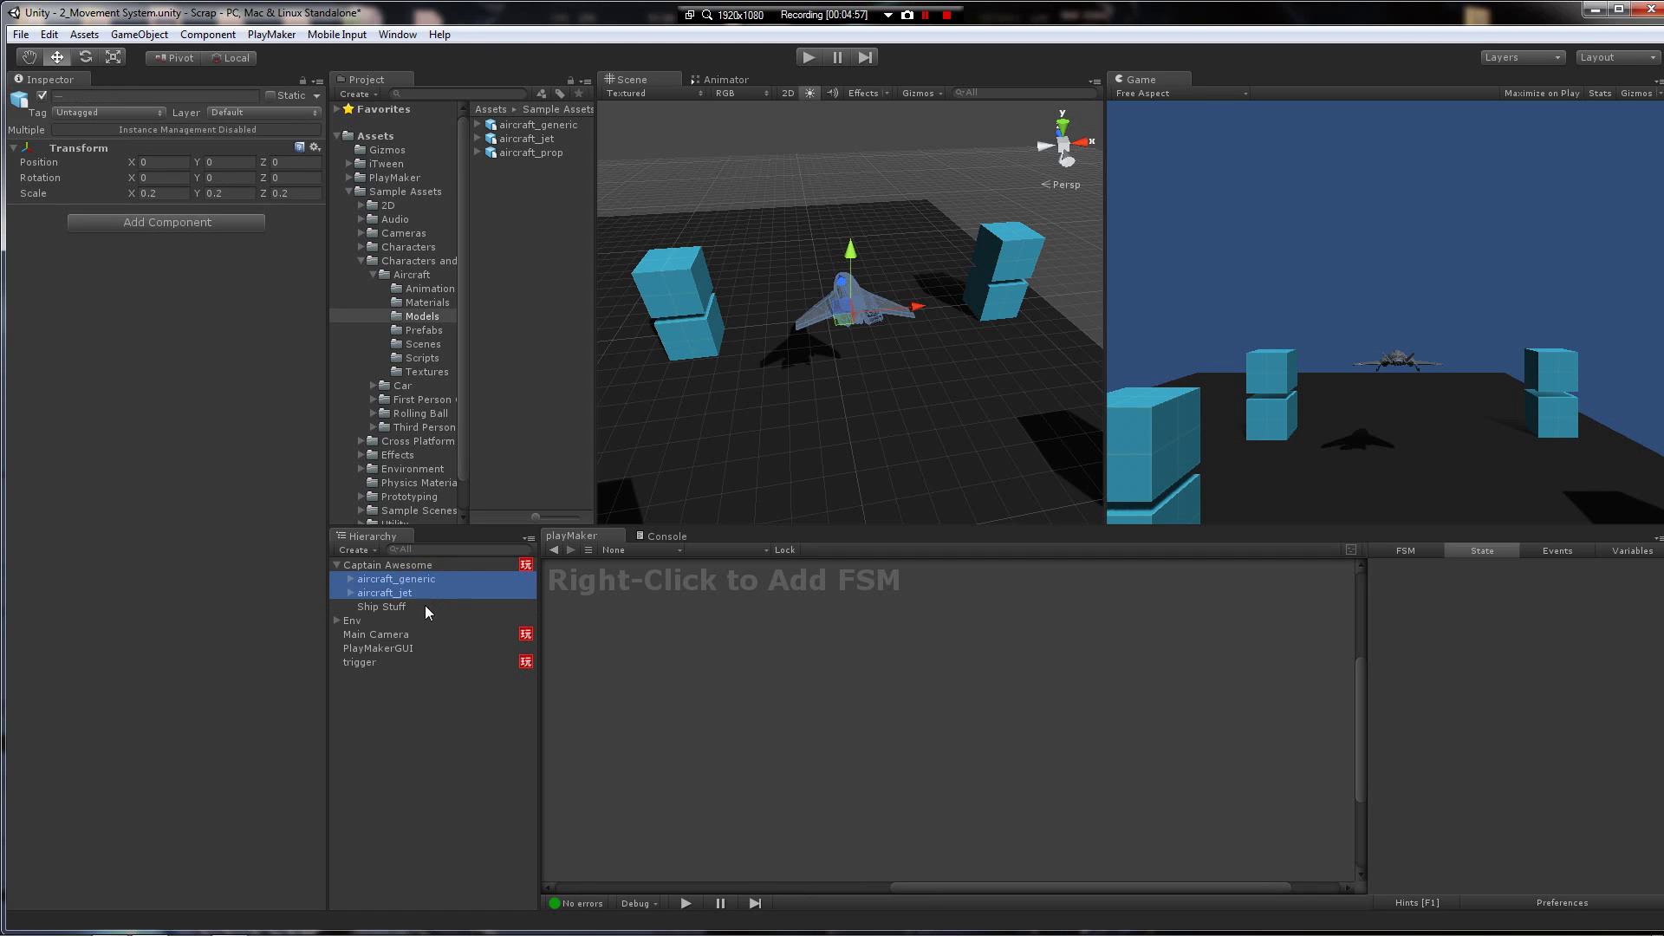
left_click_drag(416, 587, 396, 608)
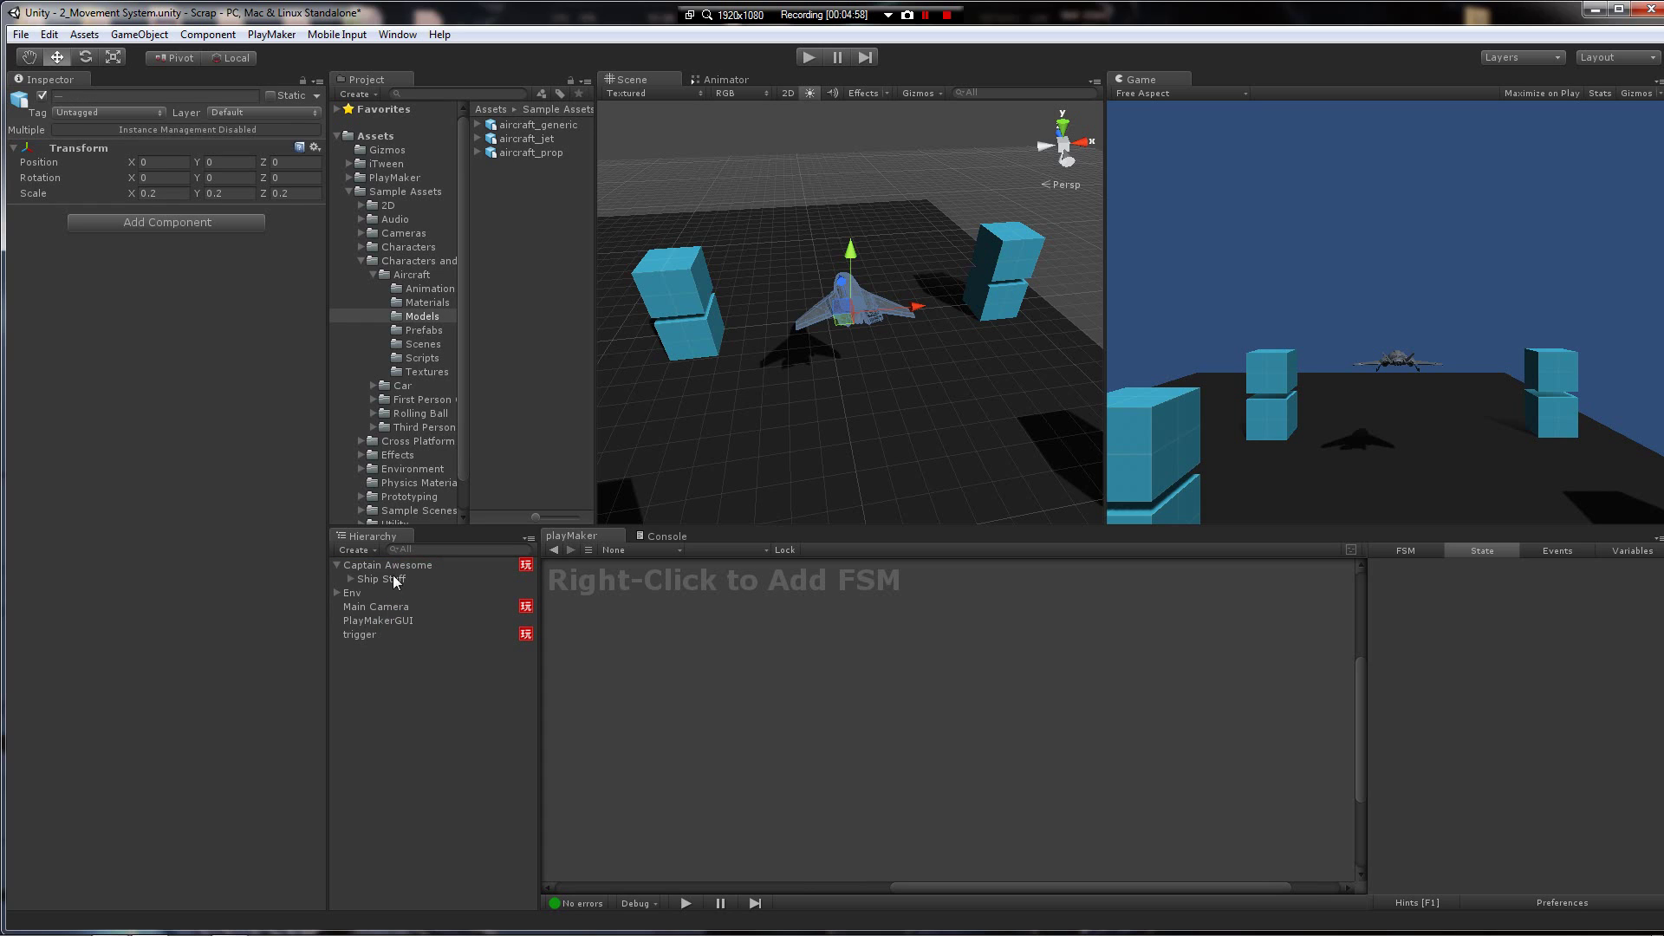
left_click(350, 579)
left_click(396, 567)
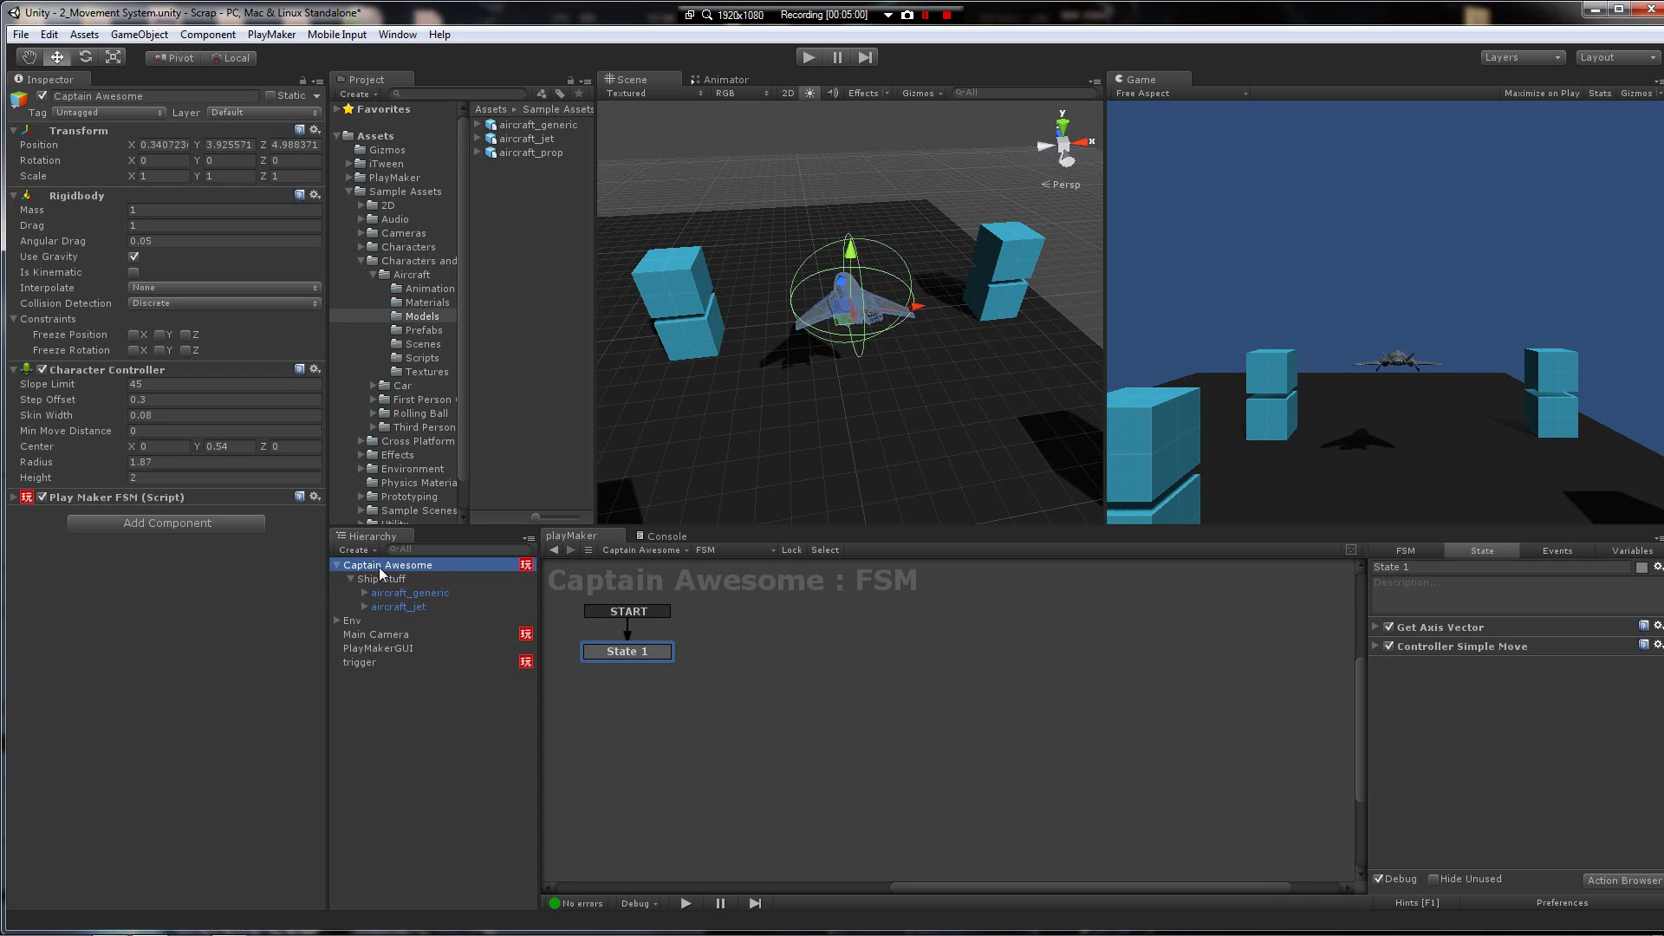
left_click(340, 580)
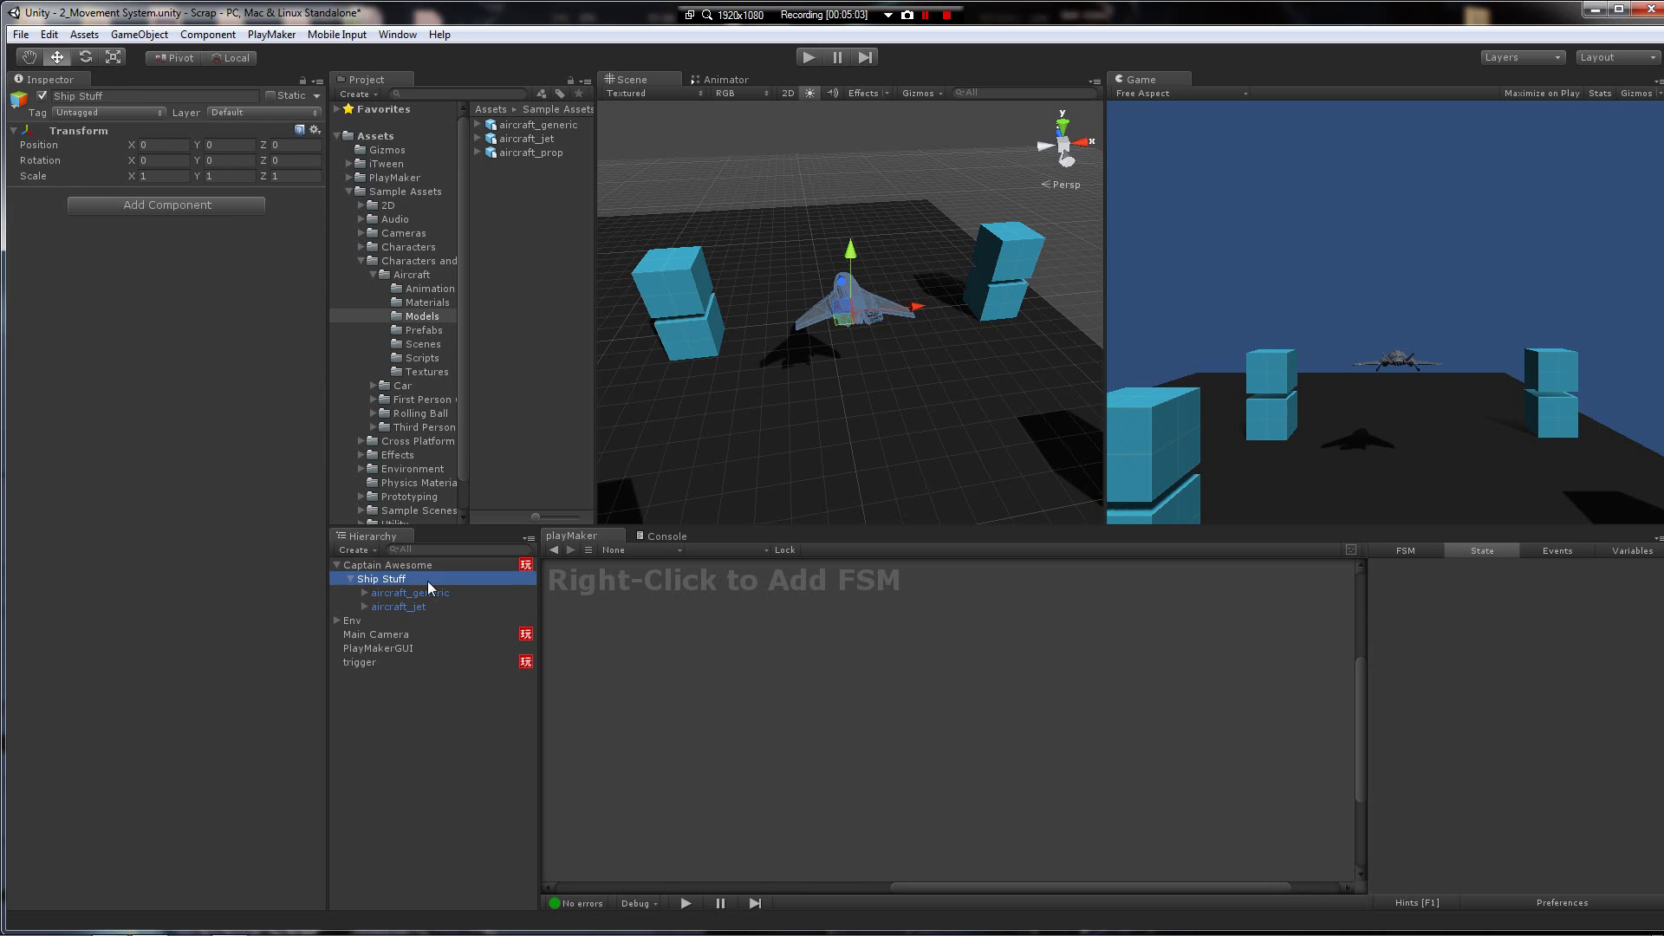
left_click(401, 606)
left_click_drag(402, 606, 396, 568)
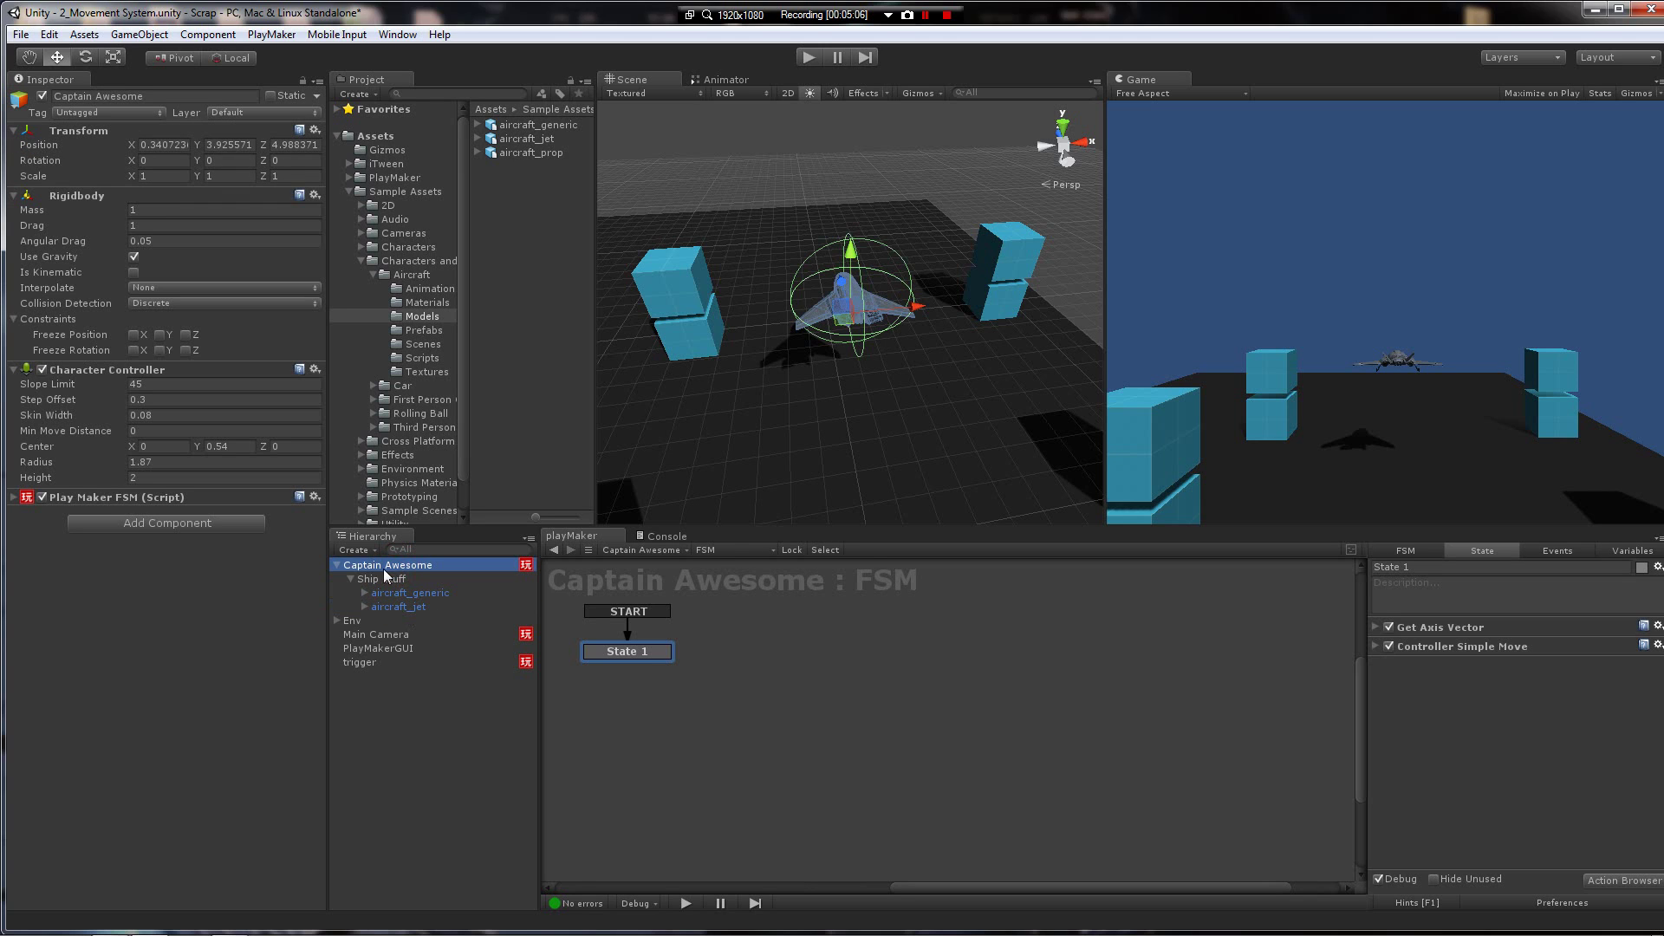
Step: Review Ship Stuff's components and Captain Awesome's FSM graph
left_click(656, 655)
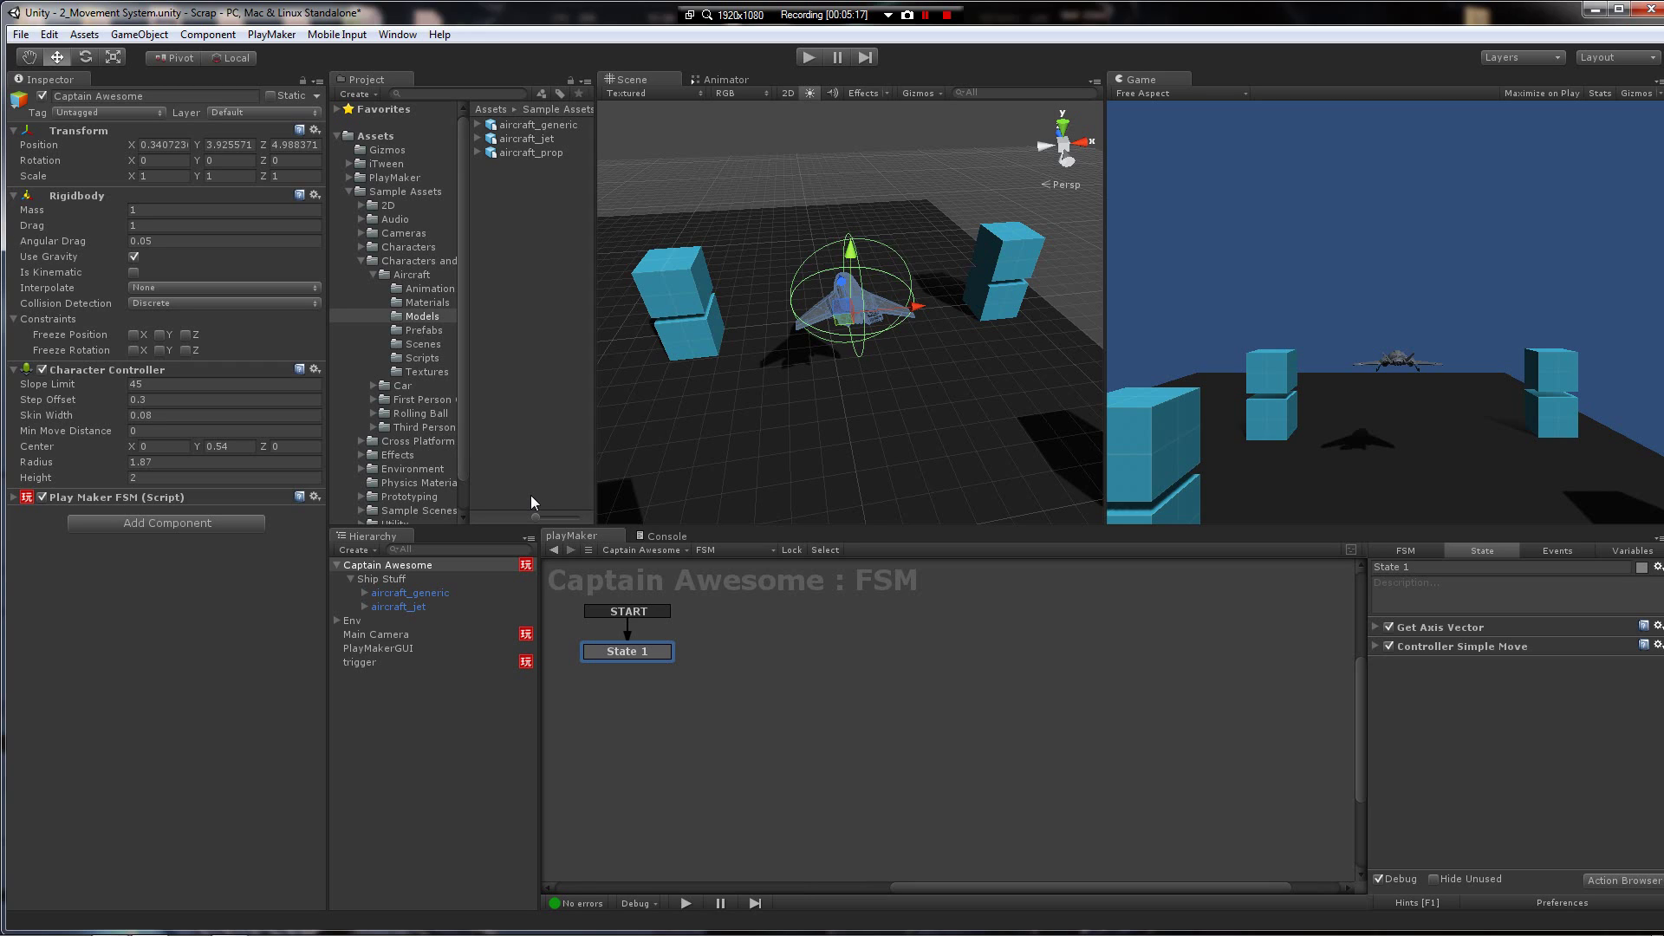
left_click(366, 578)
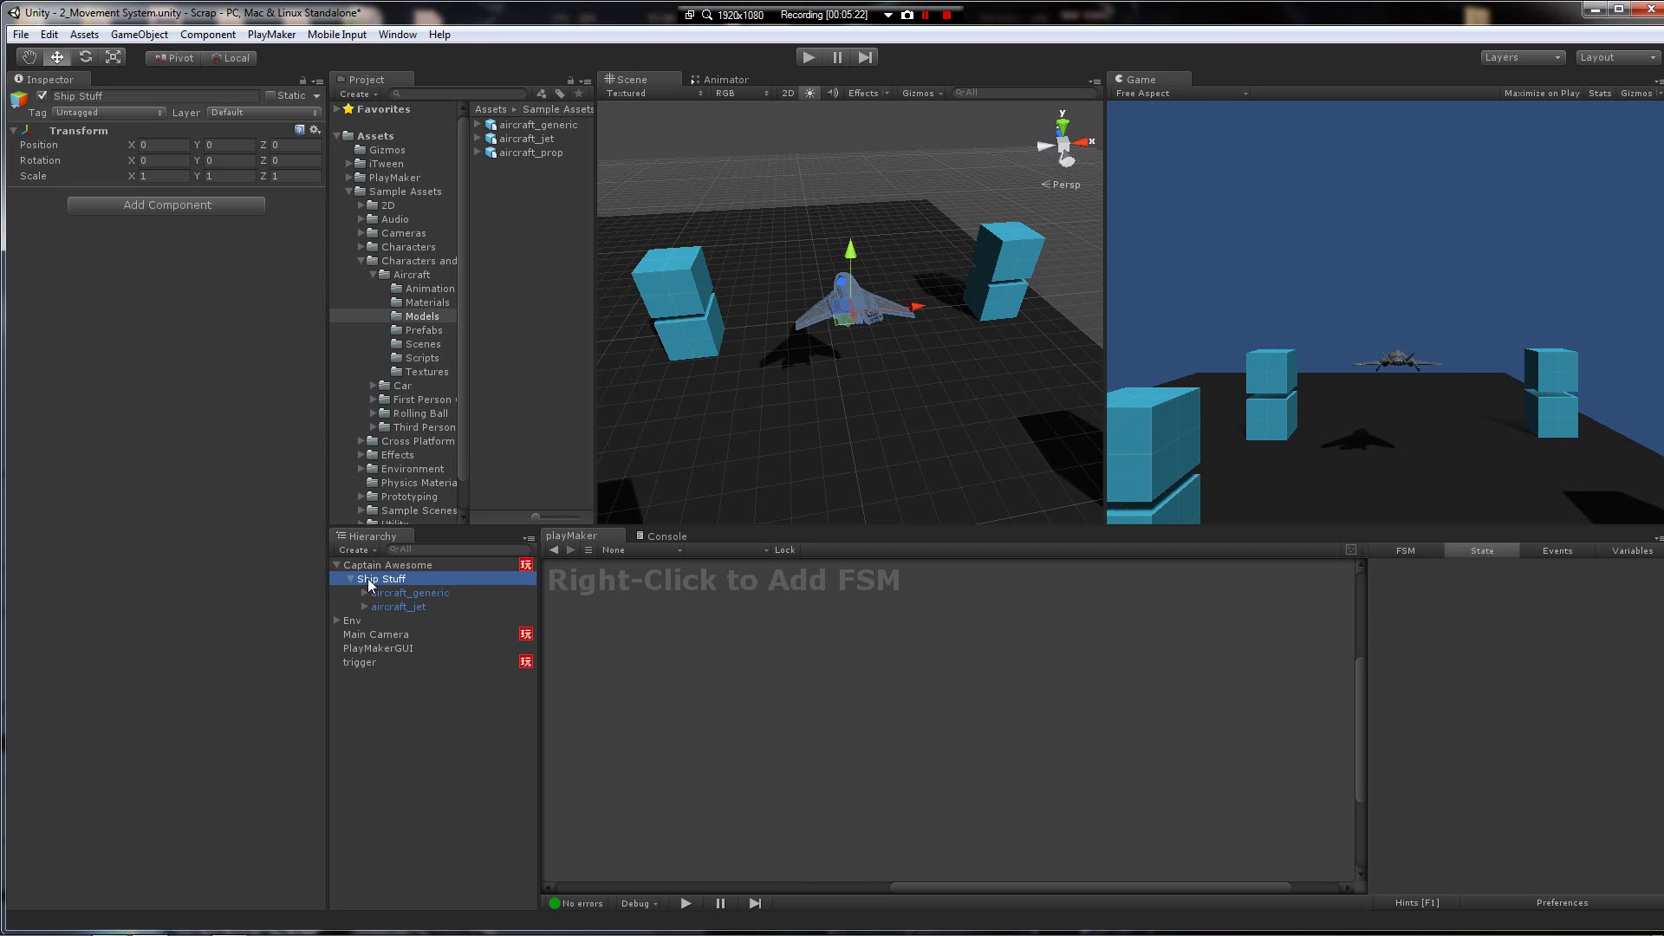
left_click(393, 566)
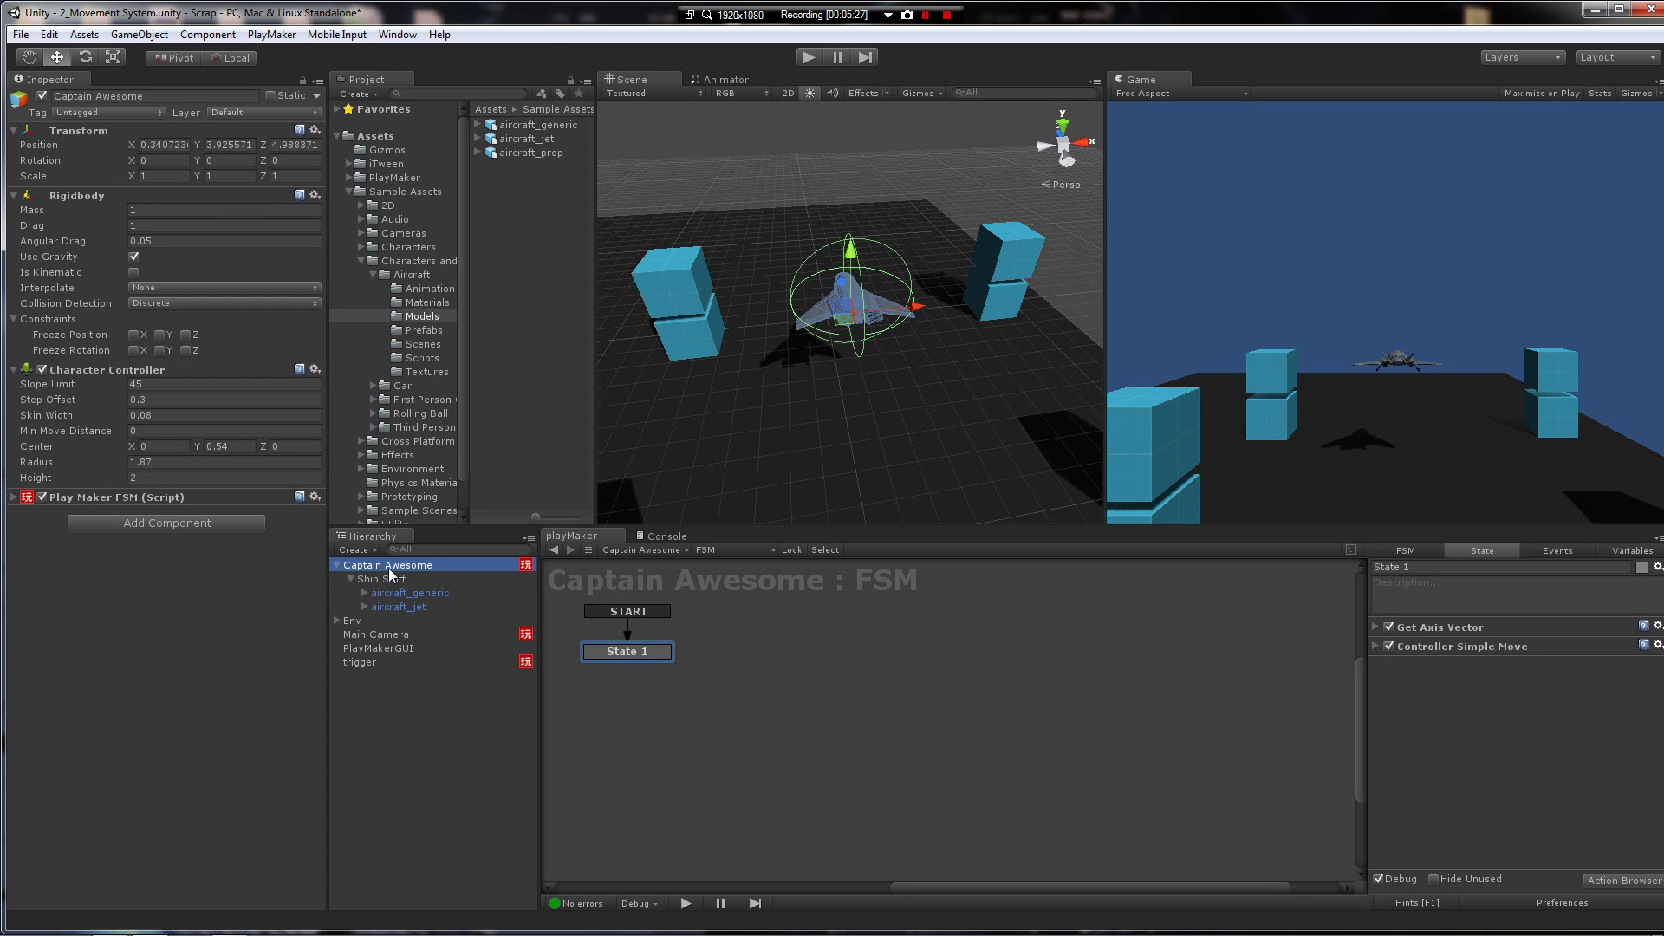
Step: Select Ship Stuff and add a new FSM from the playMaker canvas context menu
left_click(387, 579)
right_click(611, 618)
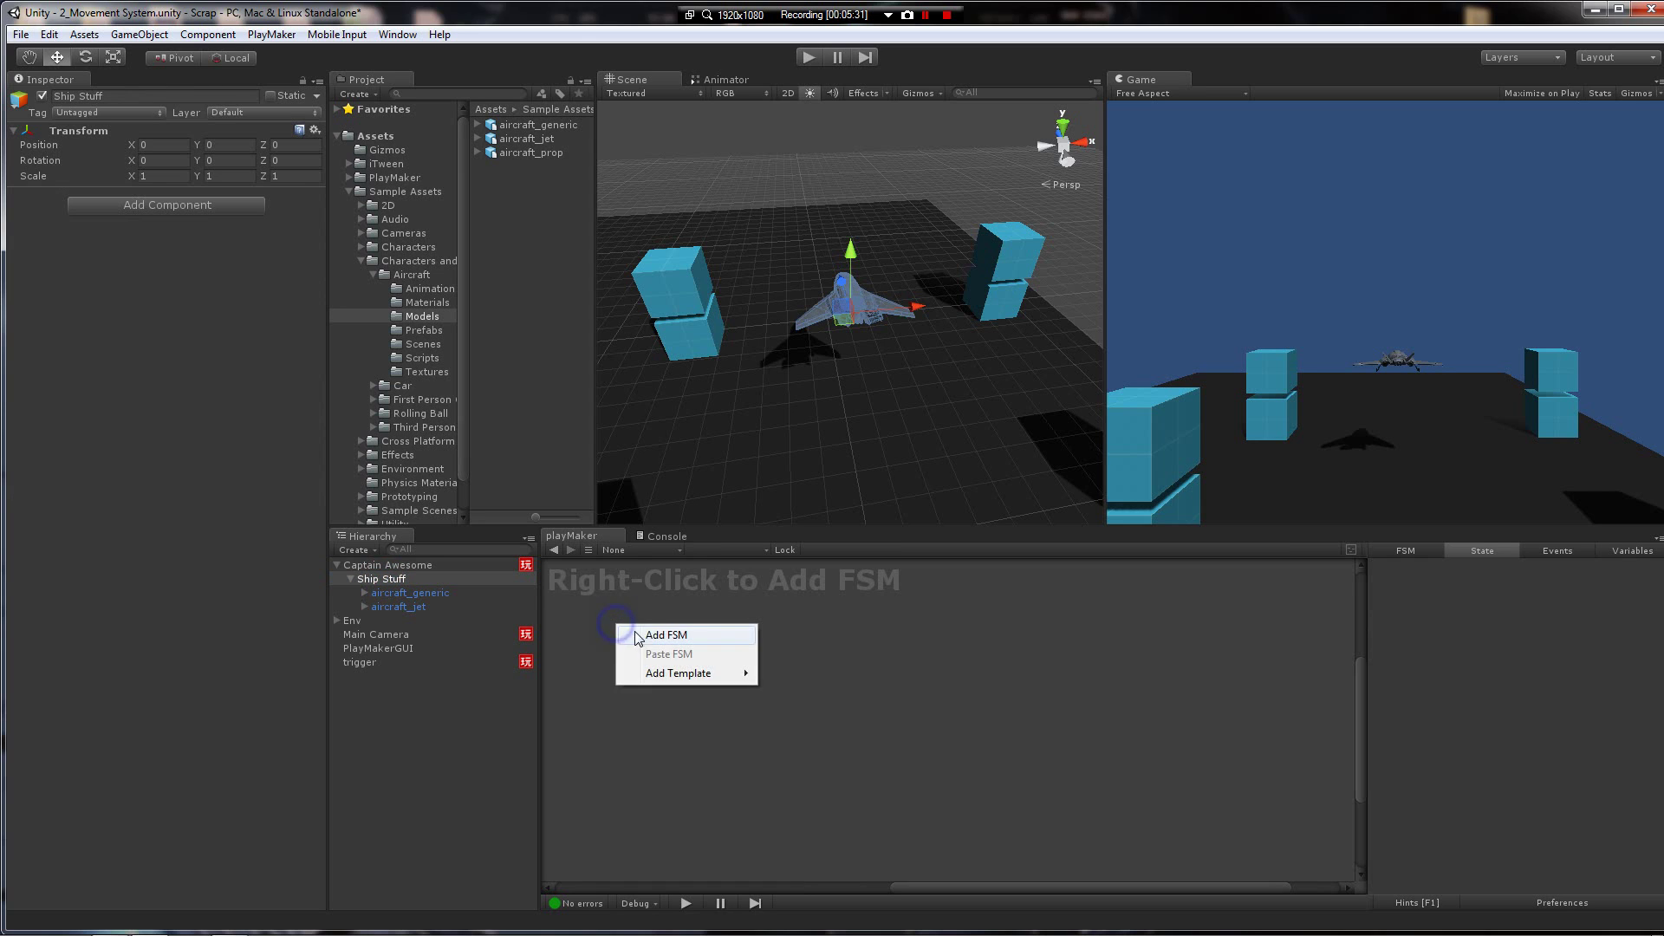
left_click(683, 627)
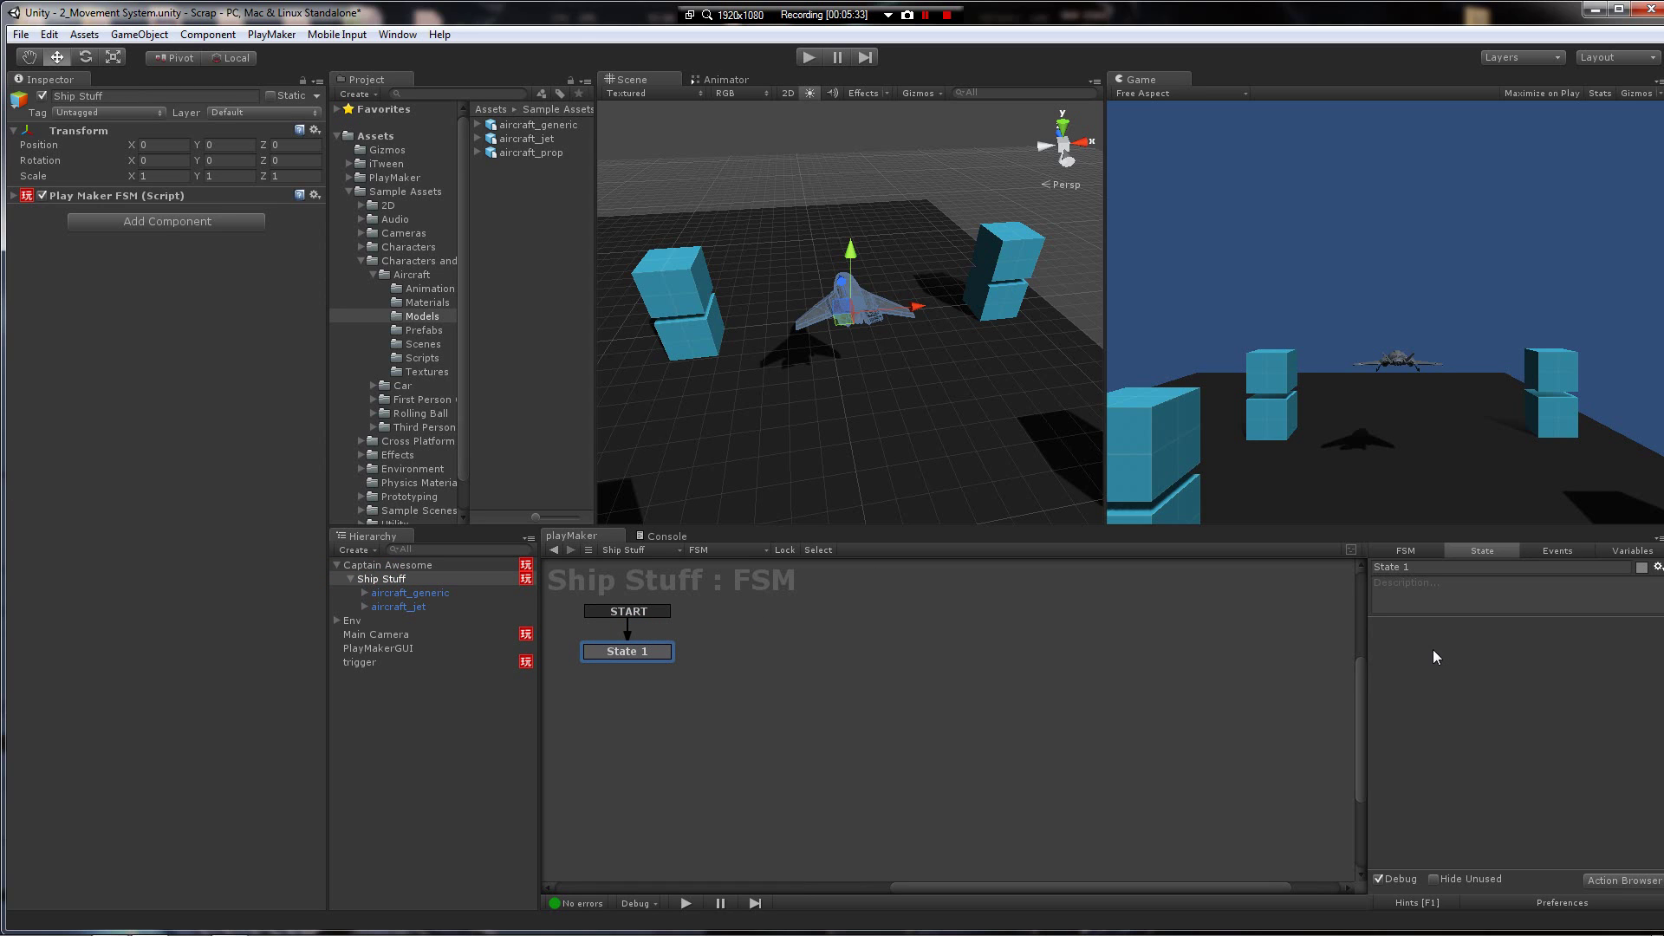
left_click_drag(904, 329, 934, 248, "alt")
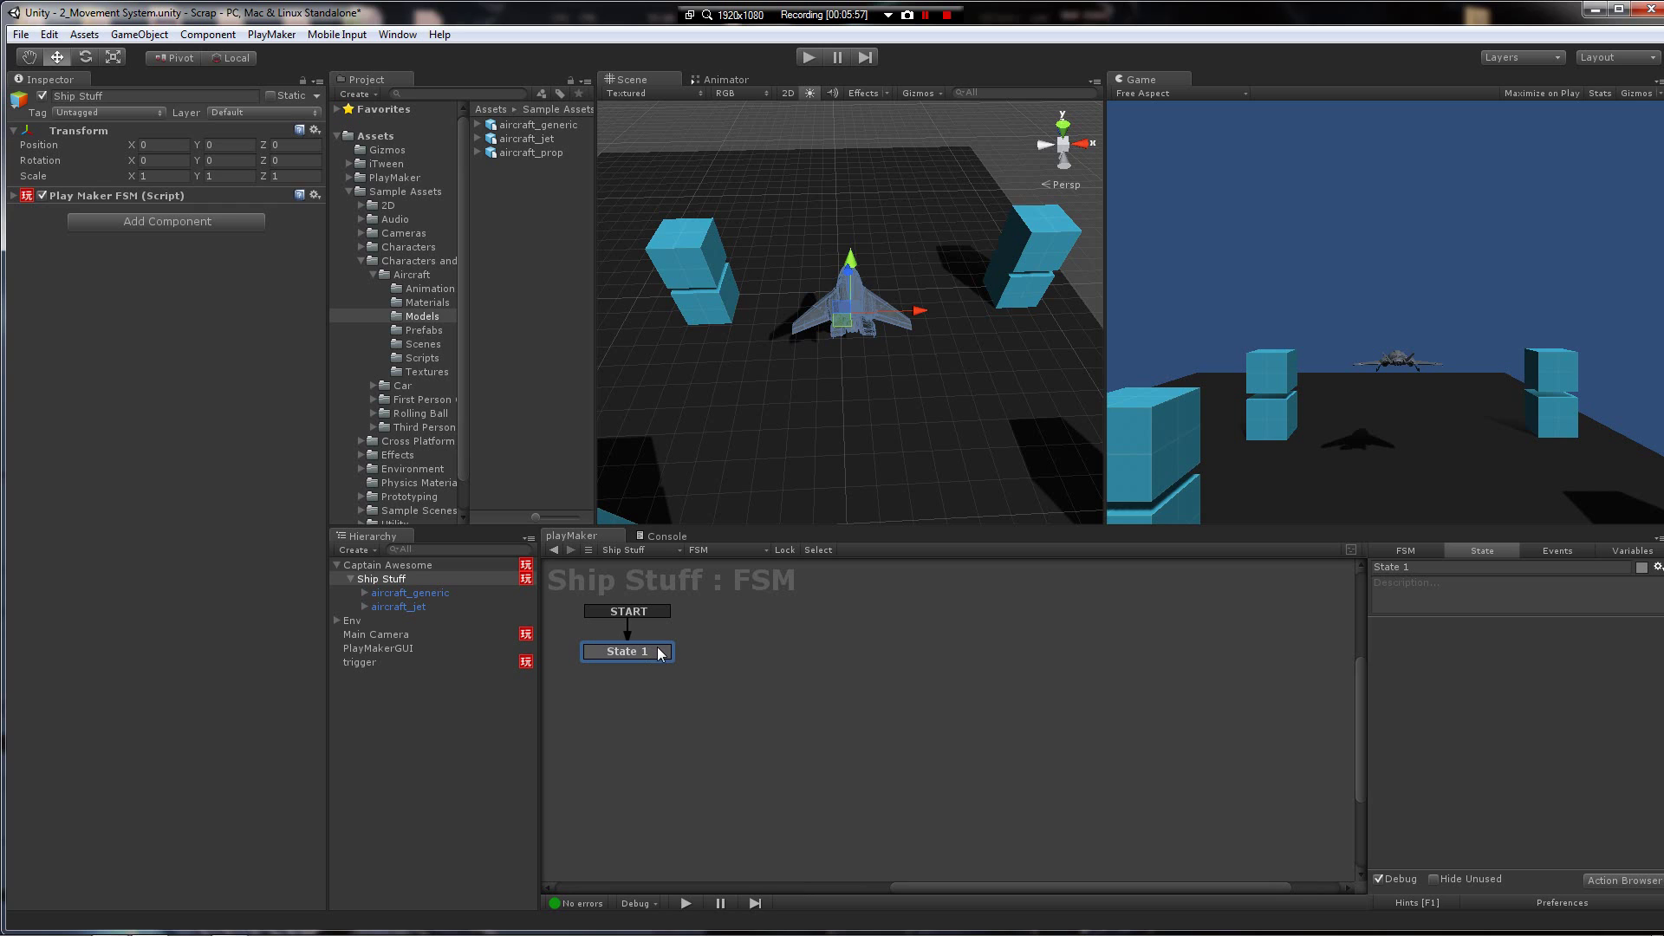
Step: Add a Mouse Pick action to State 1 by searching 'mouse' in the action list
double_click(1468, 661)
left_click(940, 133)
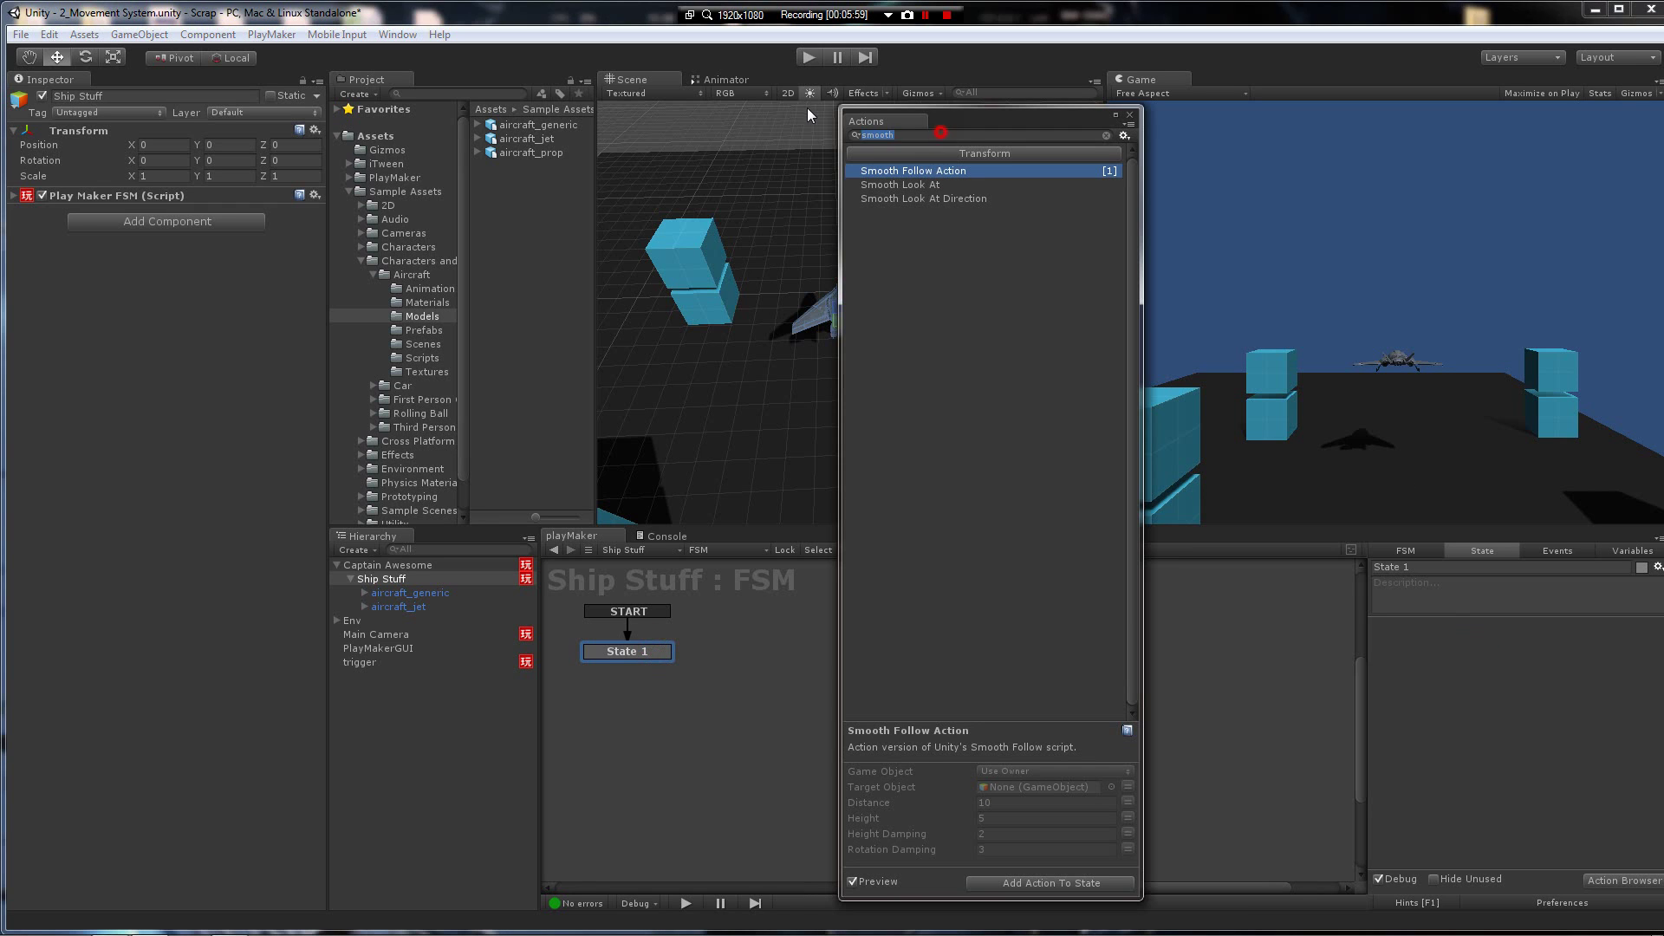
type("mouse")
key("Down")
key("Down")
key("Down")
key("Down")
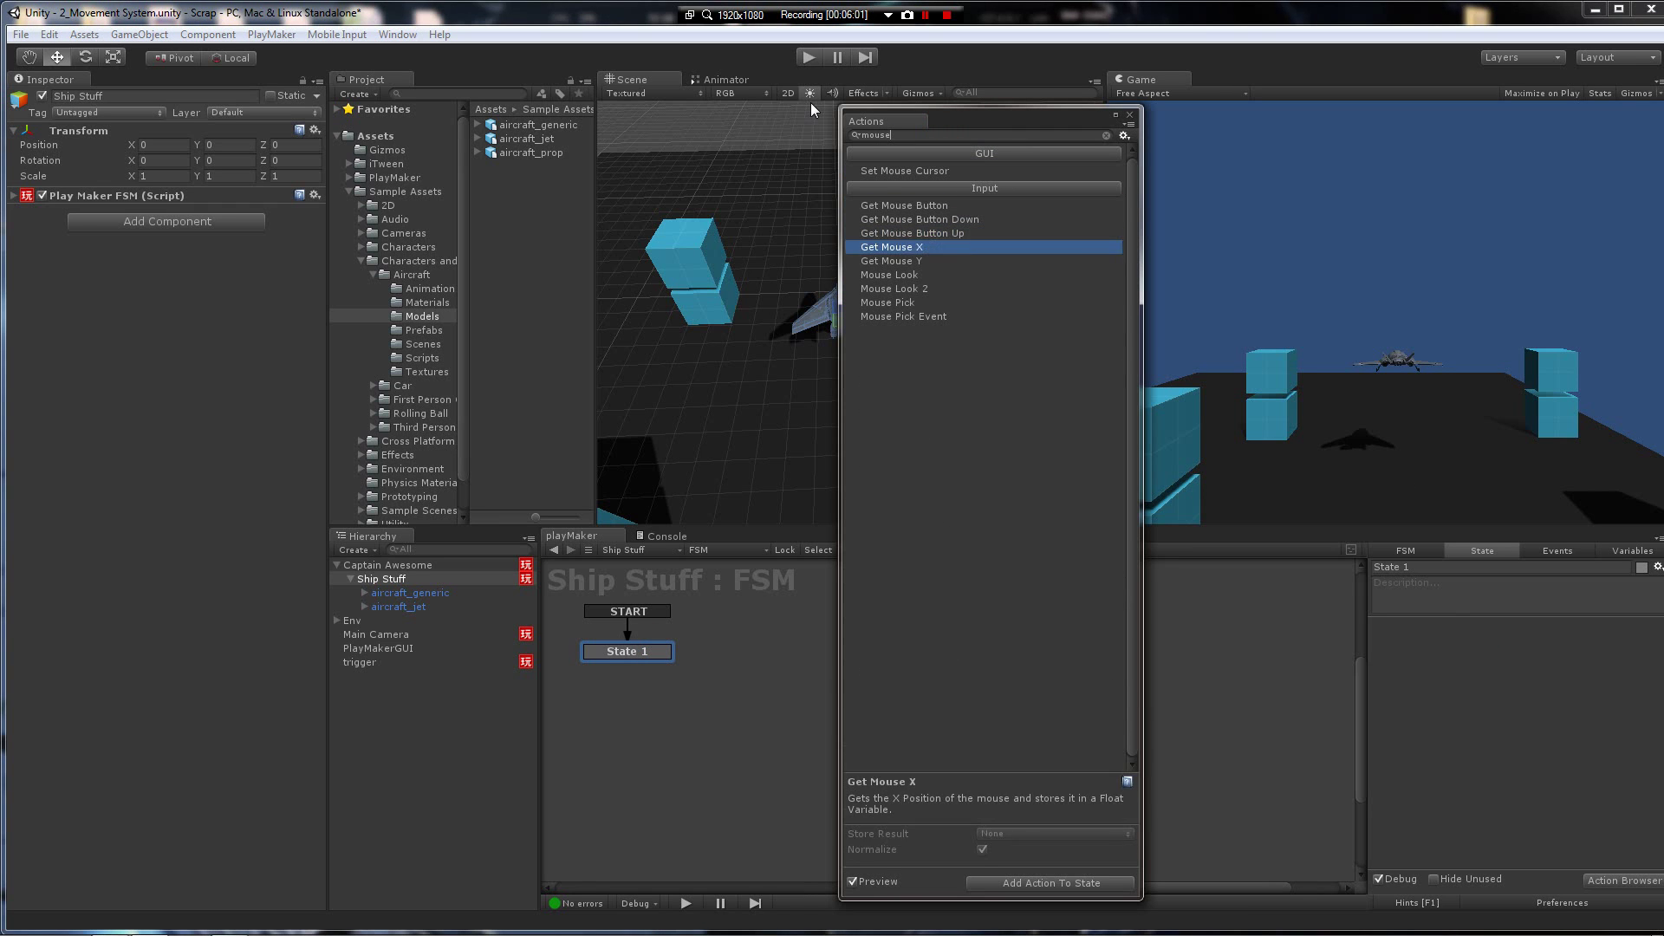
key("Down")
key("Down")
key("Down")
key("Down")
key("Return")
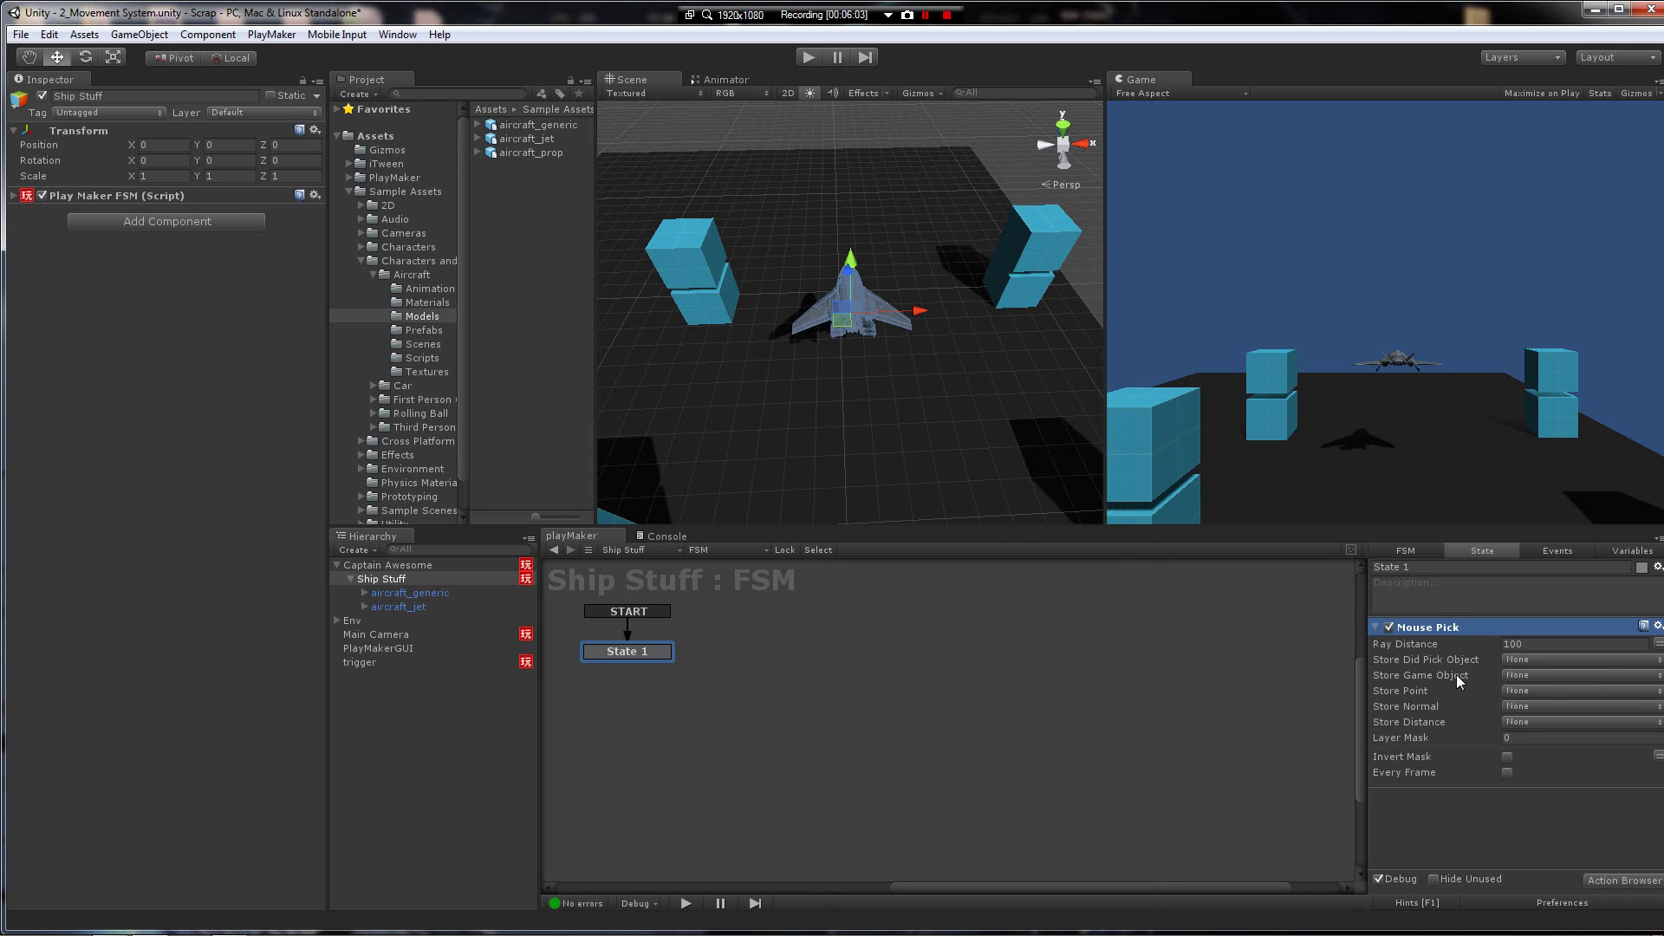
Step: Create a Vector3 FSM variable named mousePoint
left_click(1624, 553)
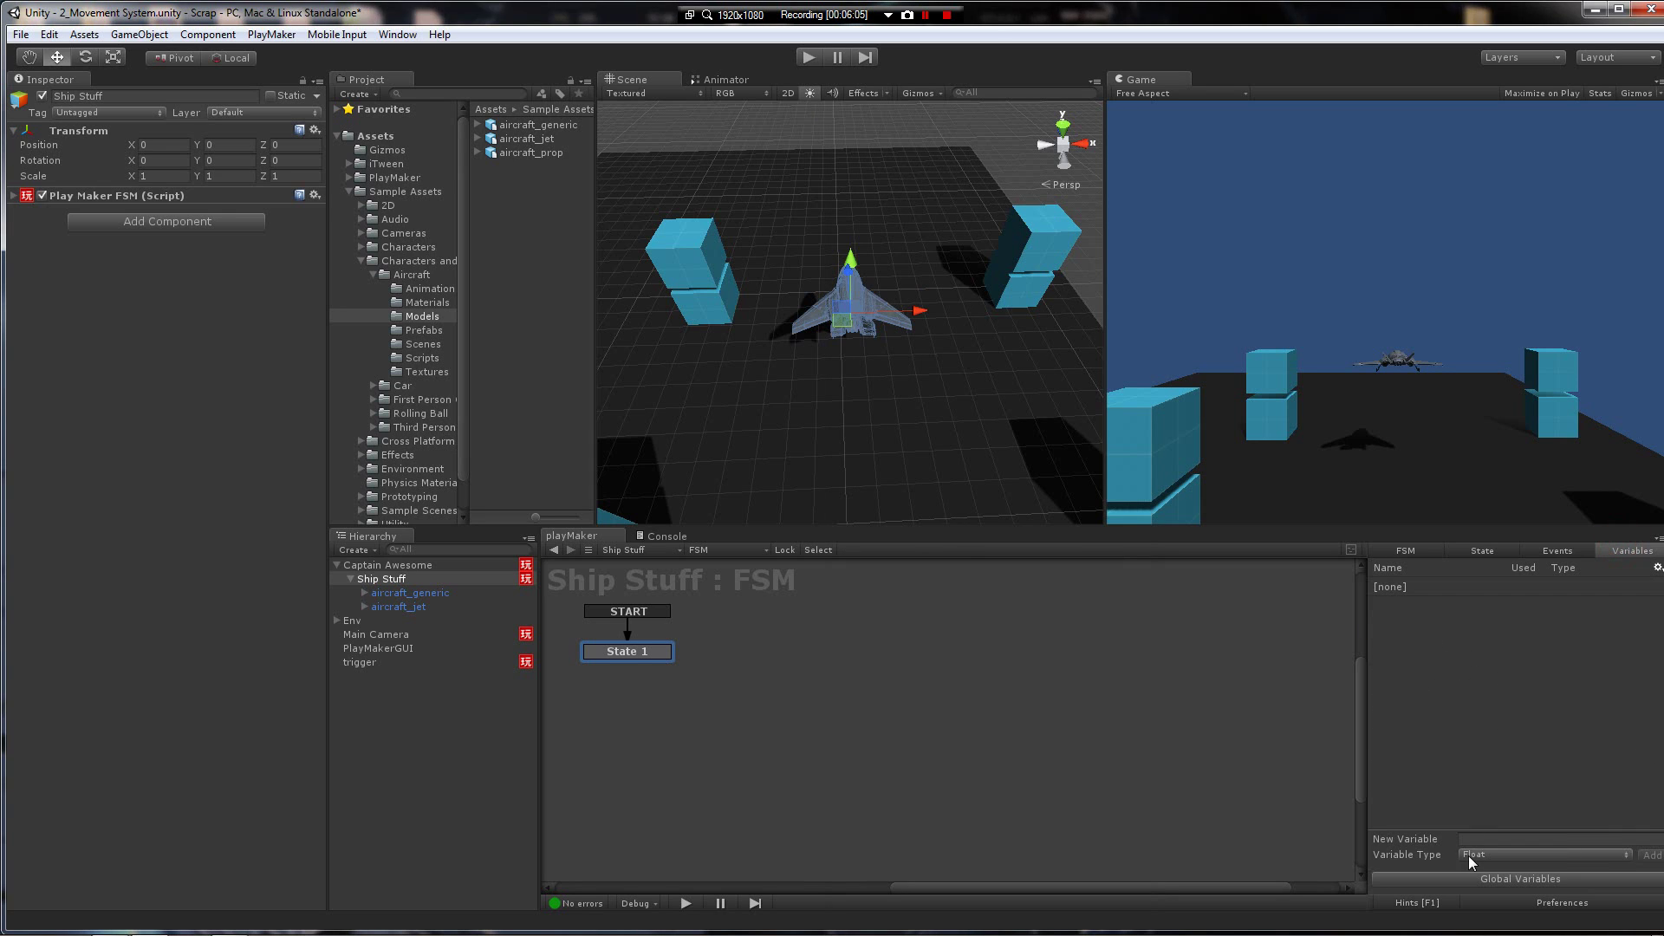
left_click(1469, 856)
left_click(1513, 731)
left_click(1476, 837)
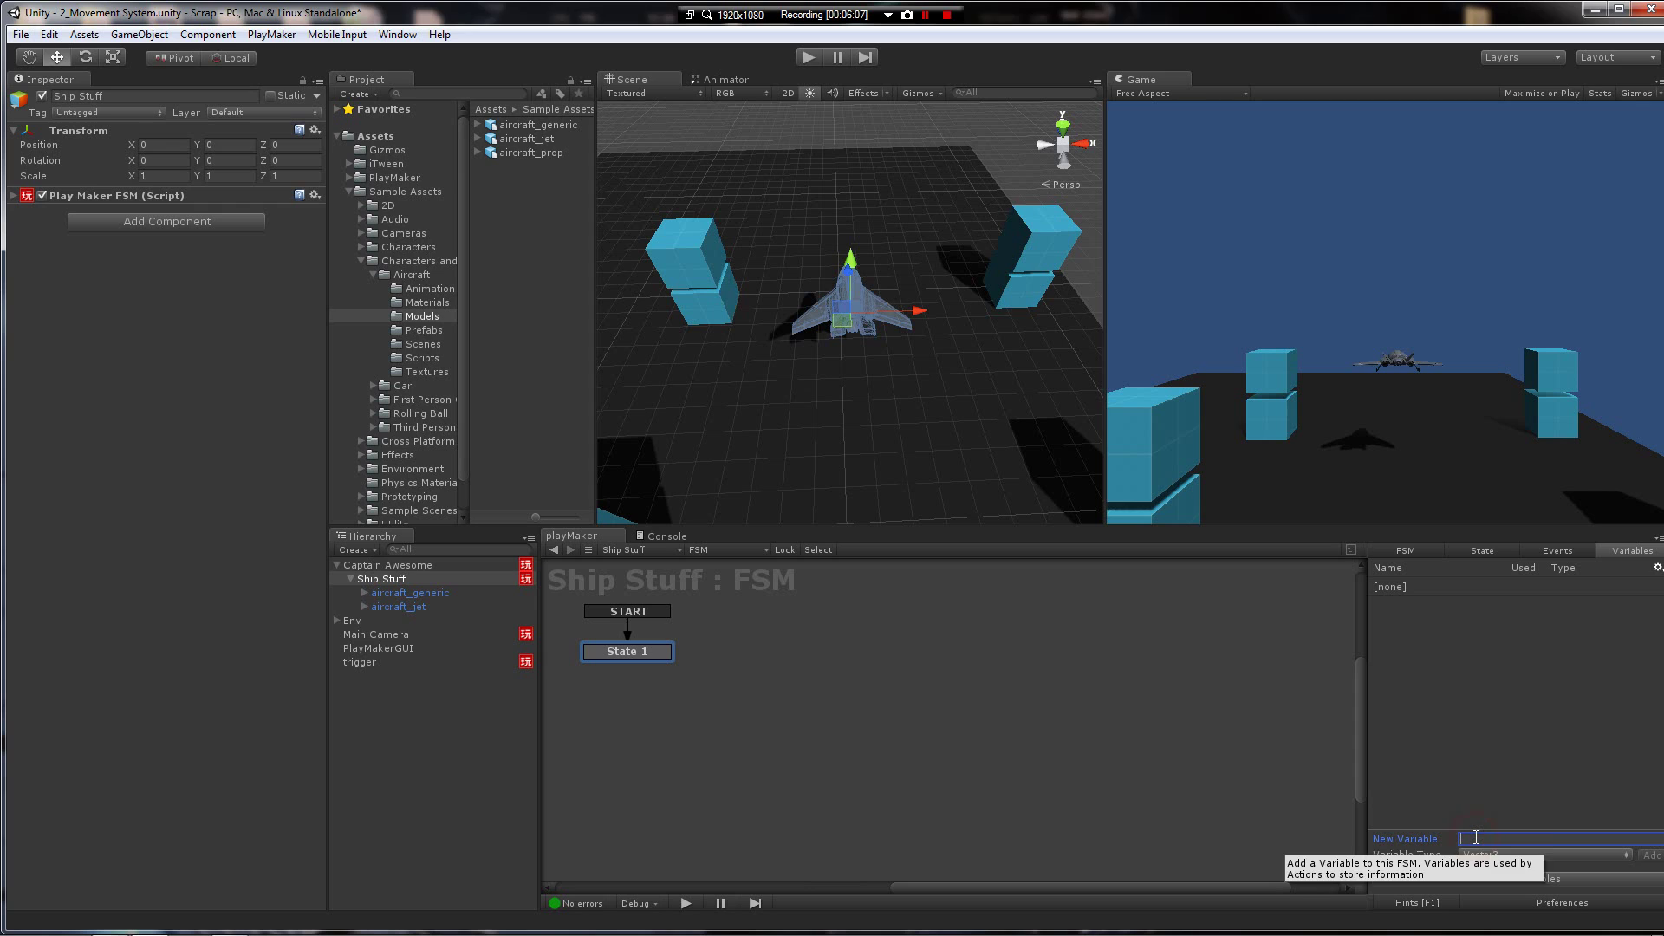
type("mousePoint")
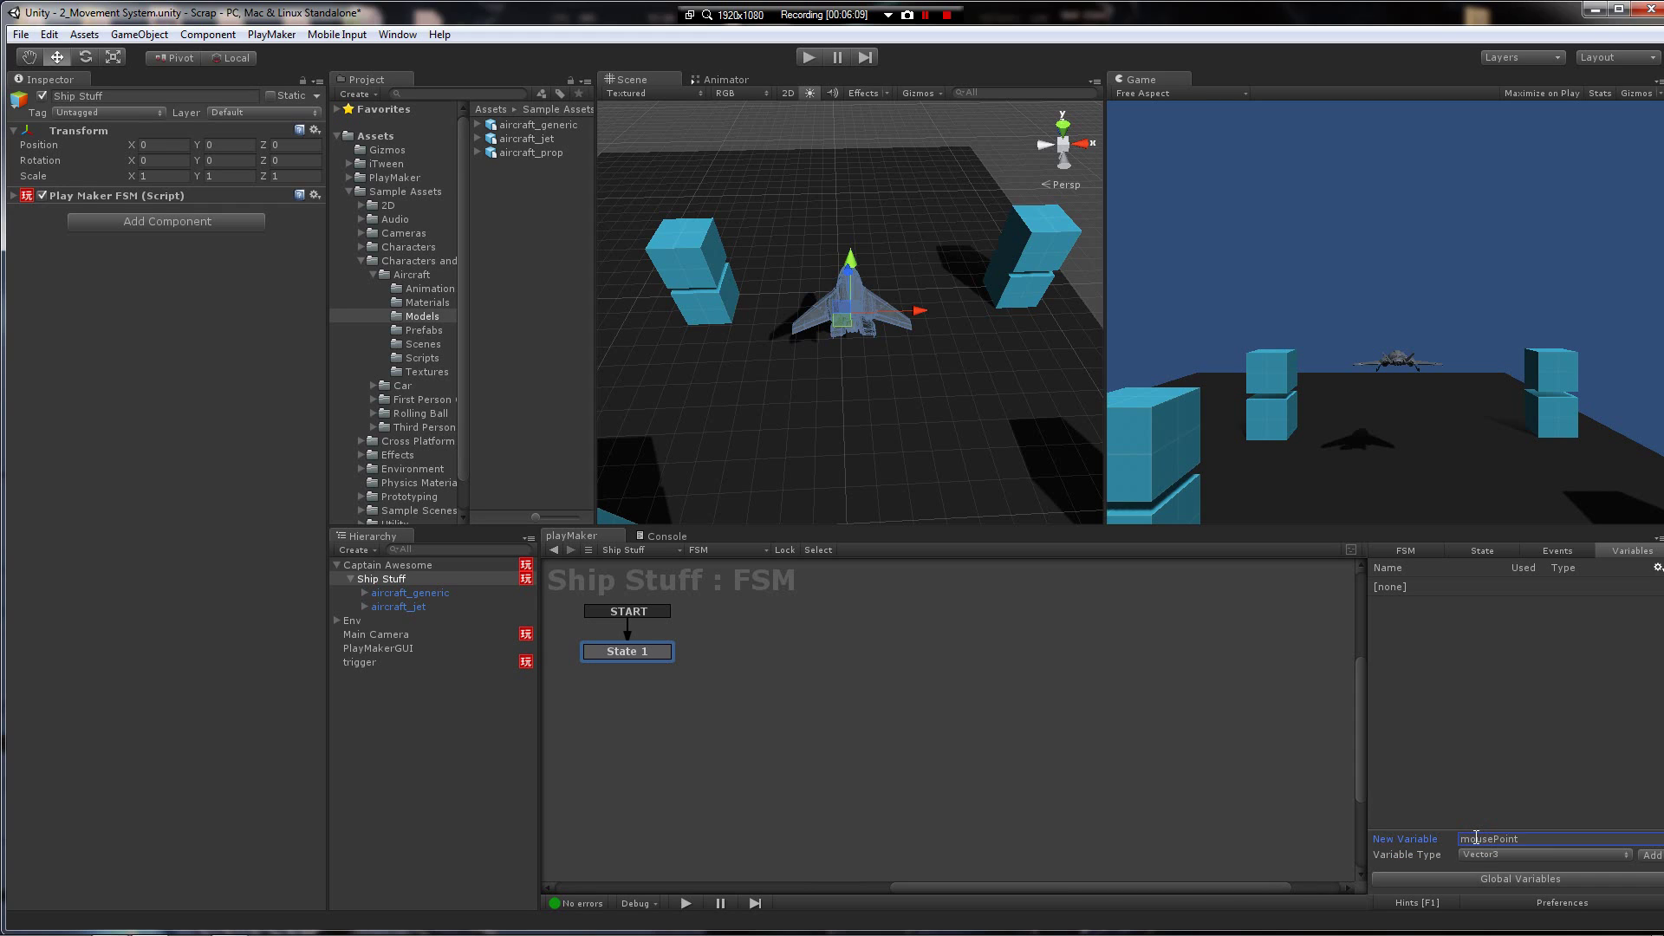
key("Return")
Step: Store the Mouse Pick hit point in mousePoint and tick Every Frame
left_click(1481, 551)
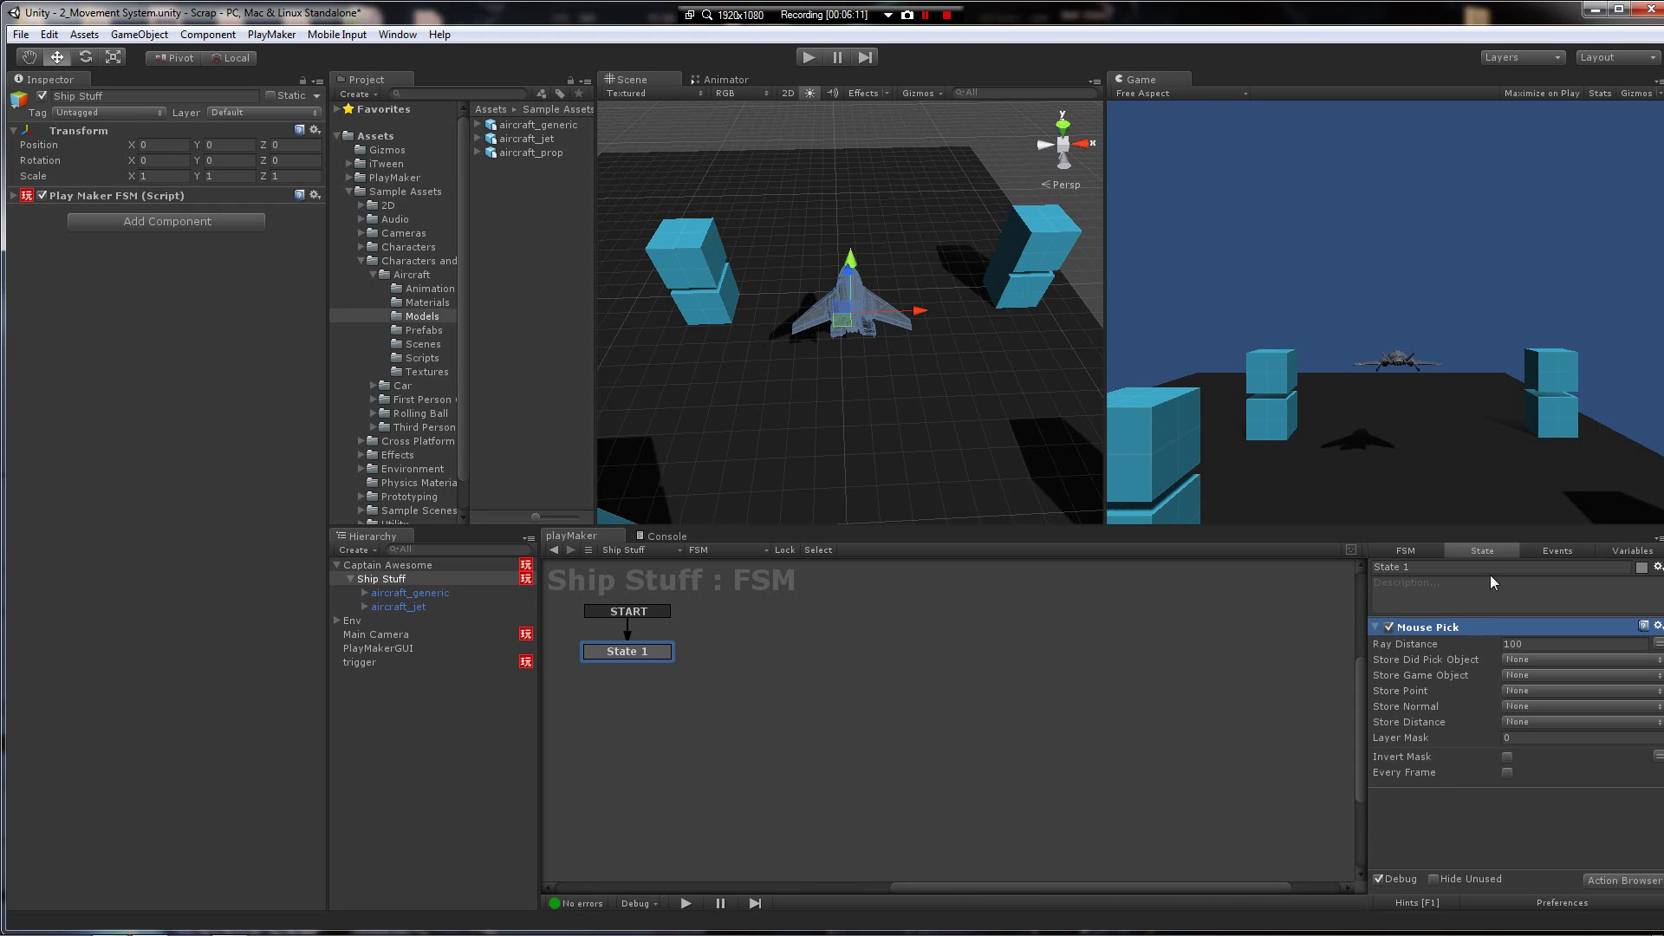
left_click(1531, 692)
left_click(1534, 735)
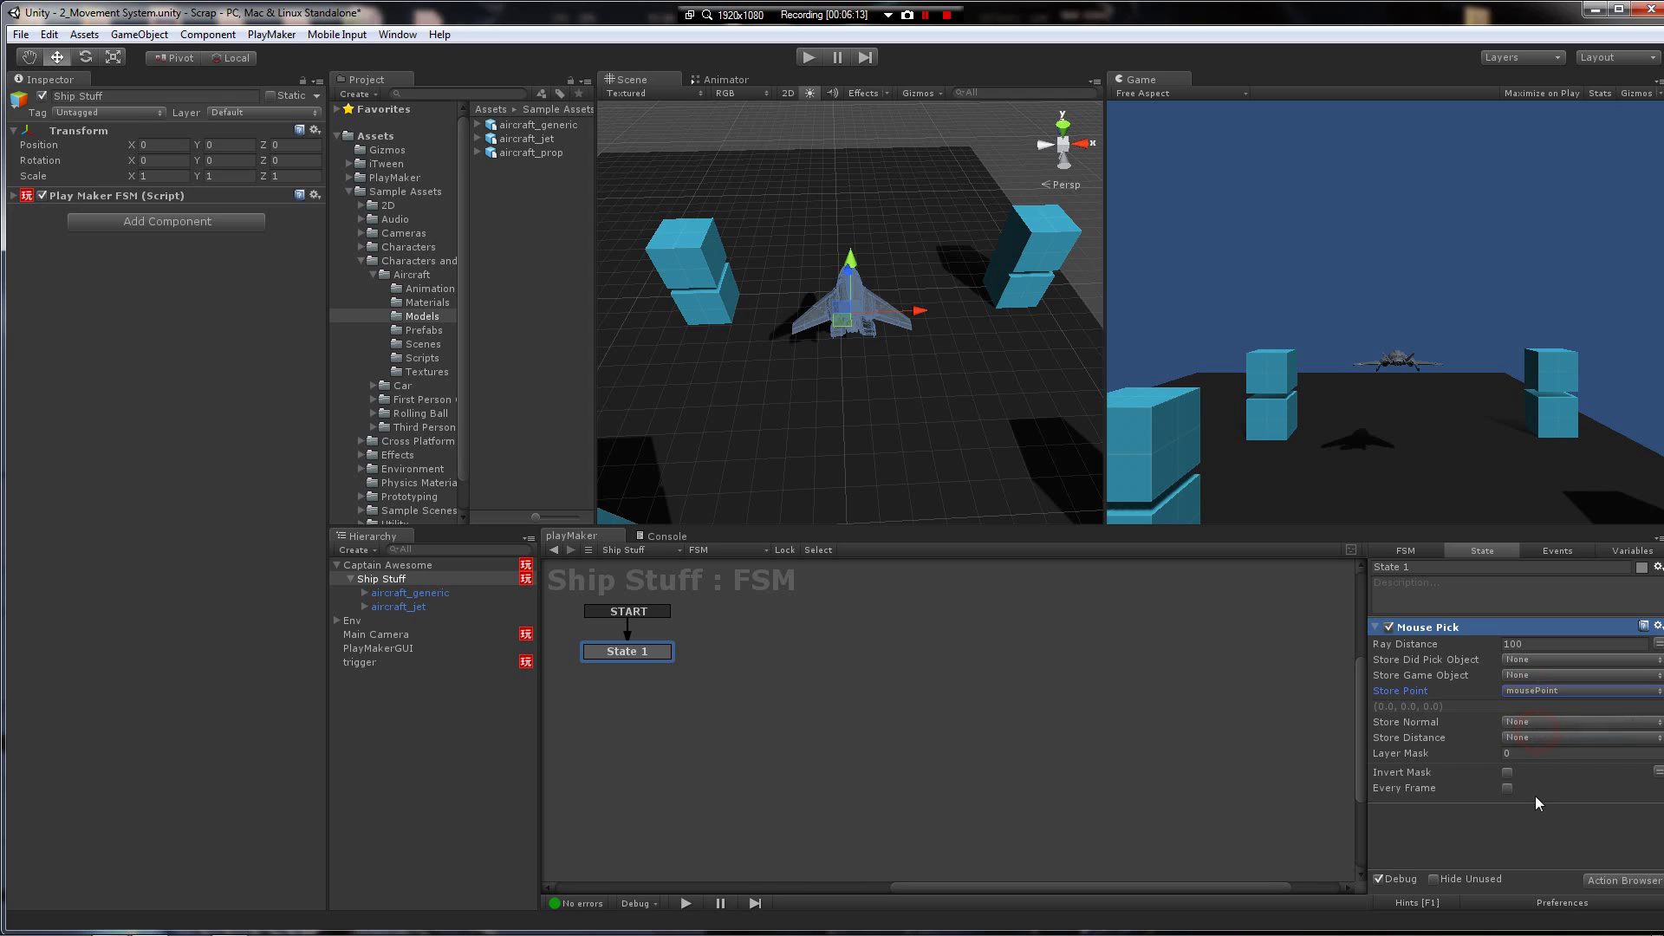
left_click(1527, 821)
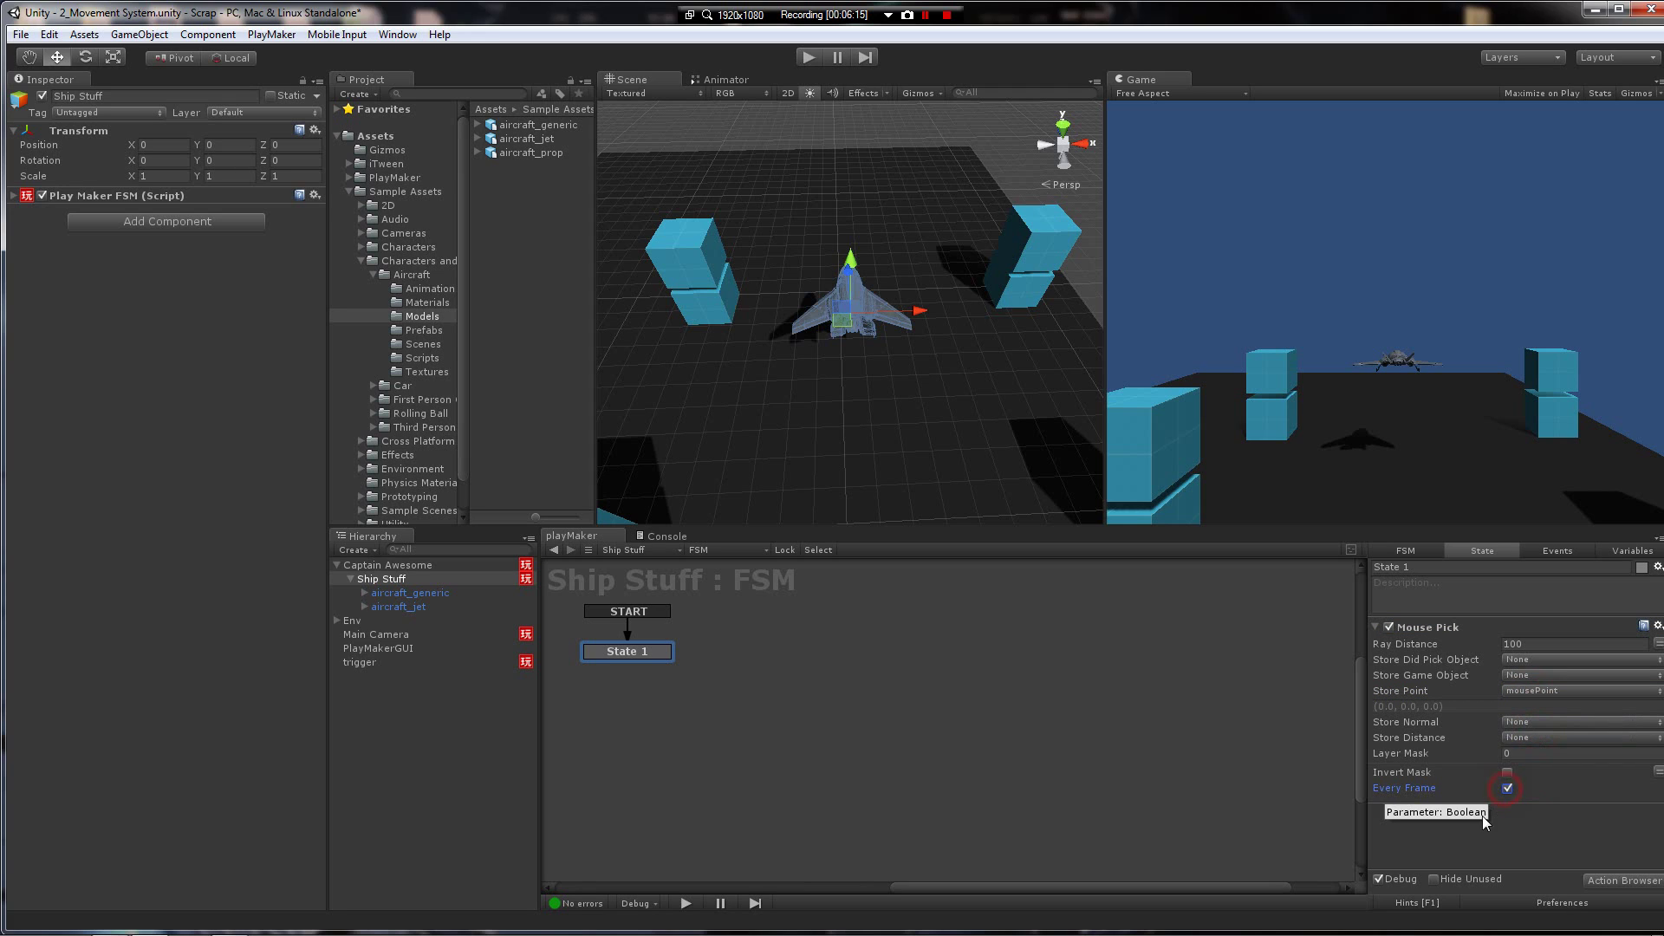
Step: Set the Layer Mask size to 1 with Element 0 set to Floor
left_click(1525, 752)
type("1")
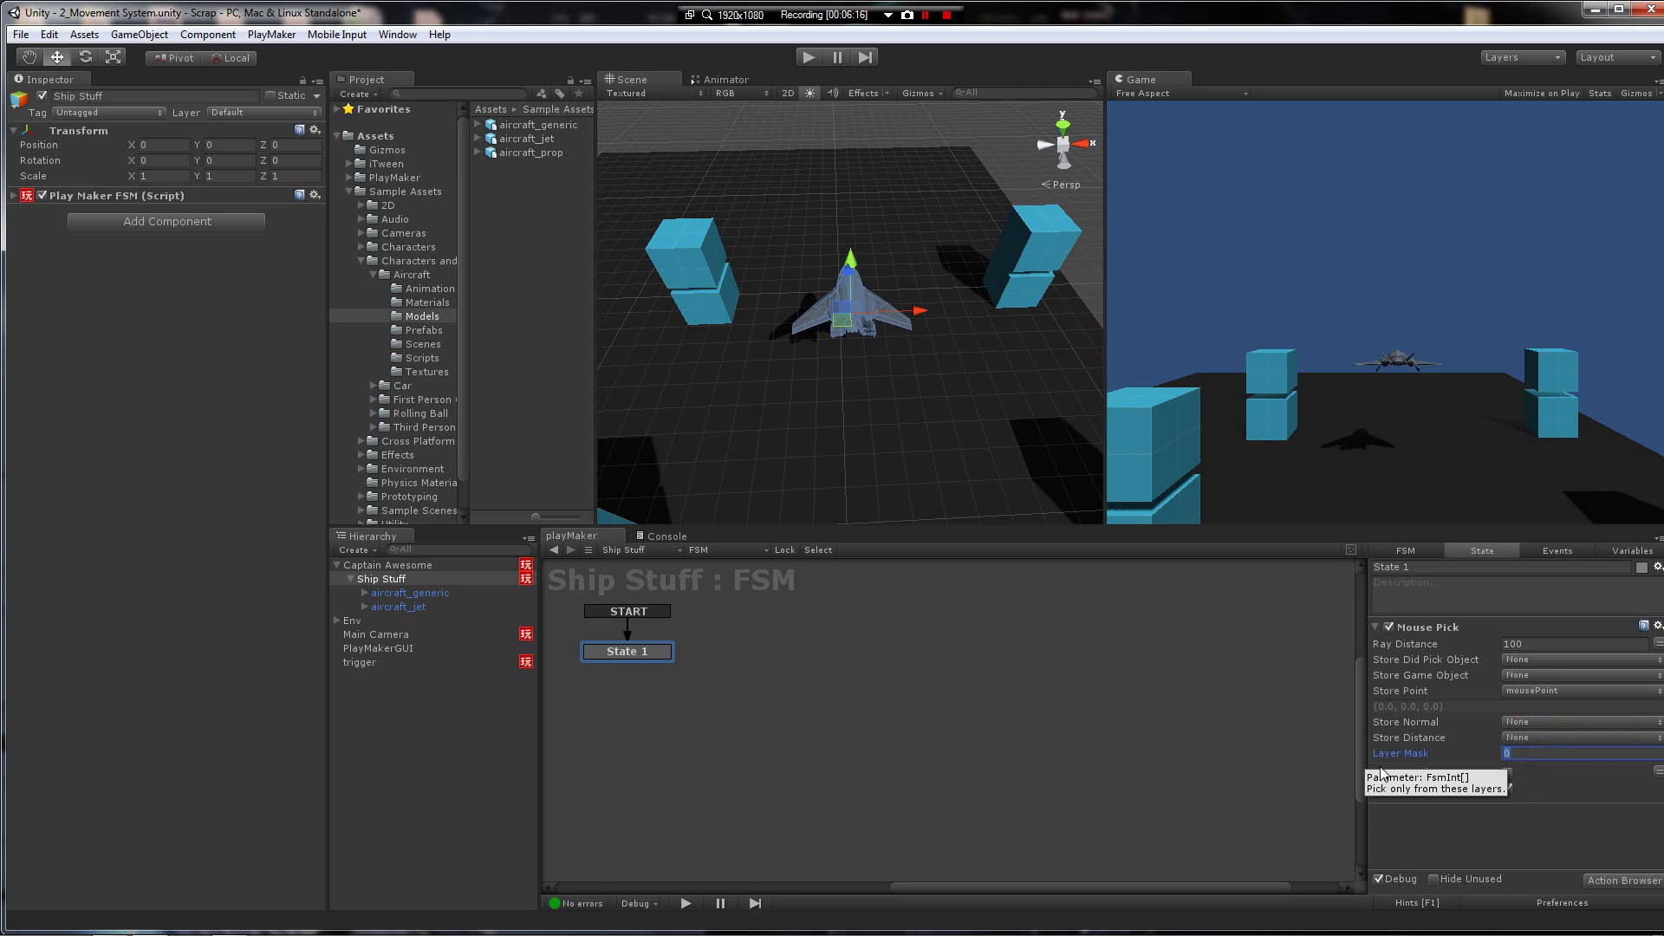
left_click(1467, 823)
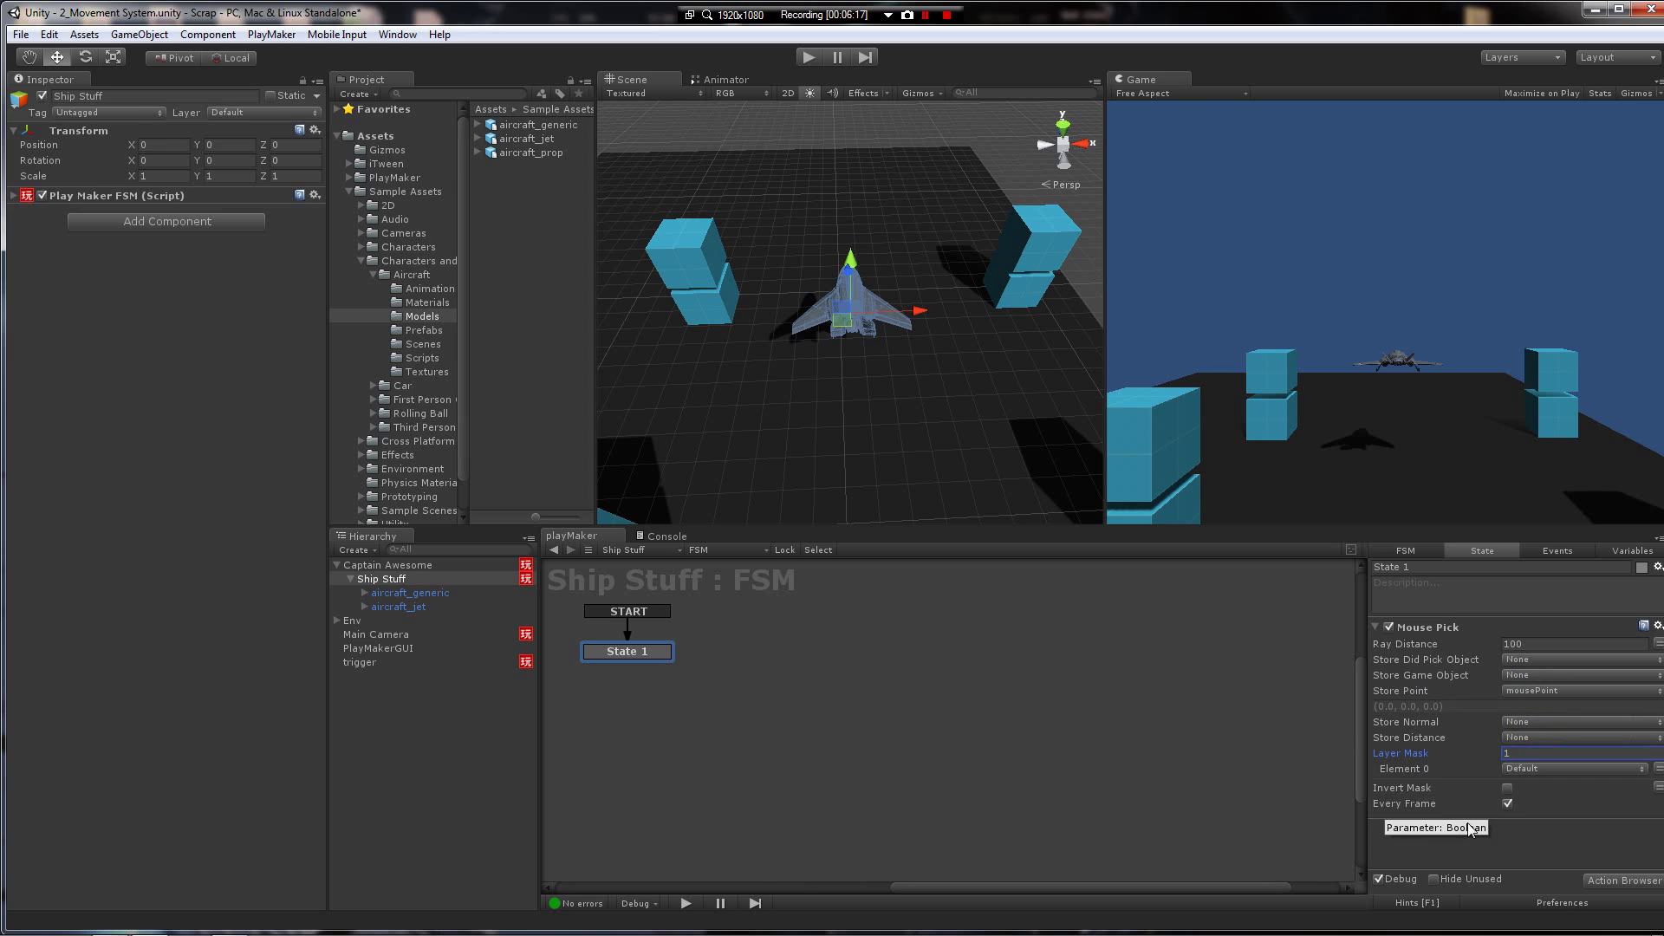
left_click(1527, 768)
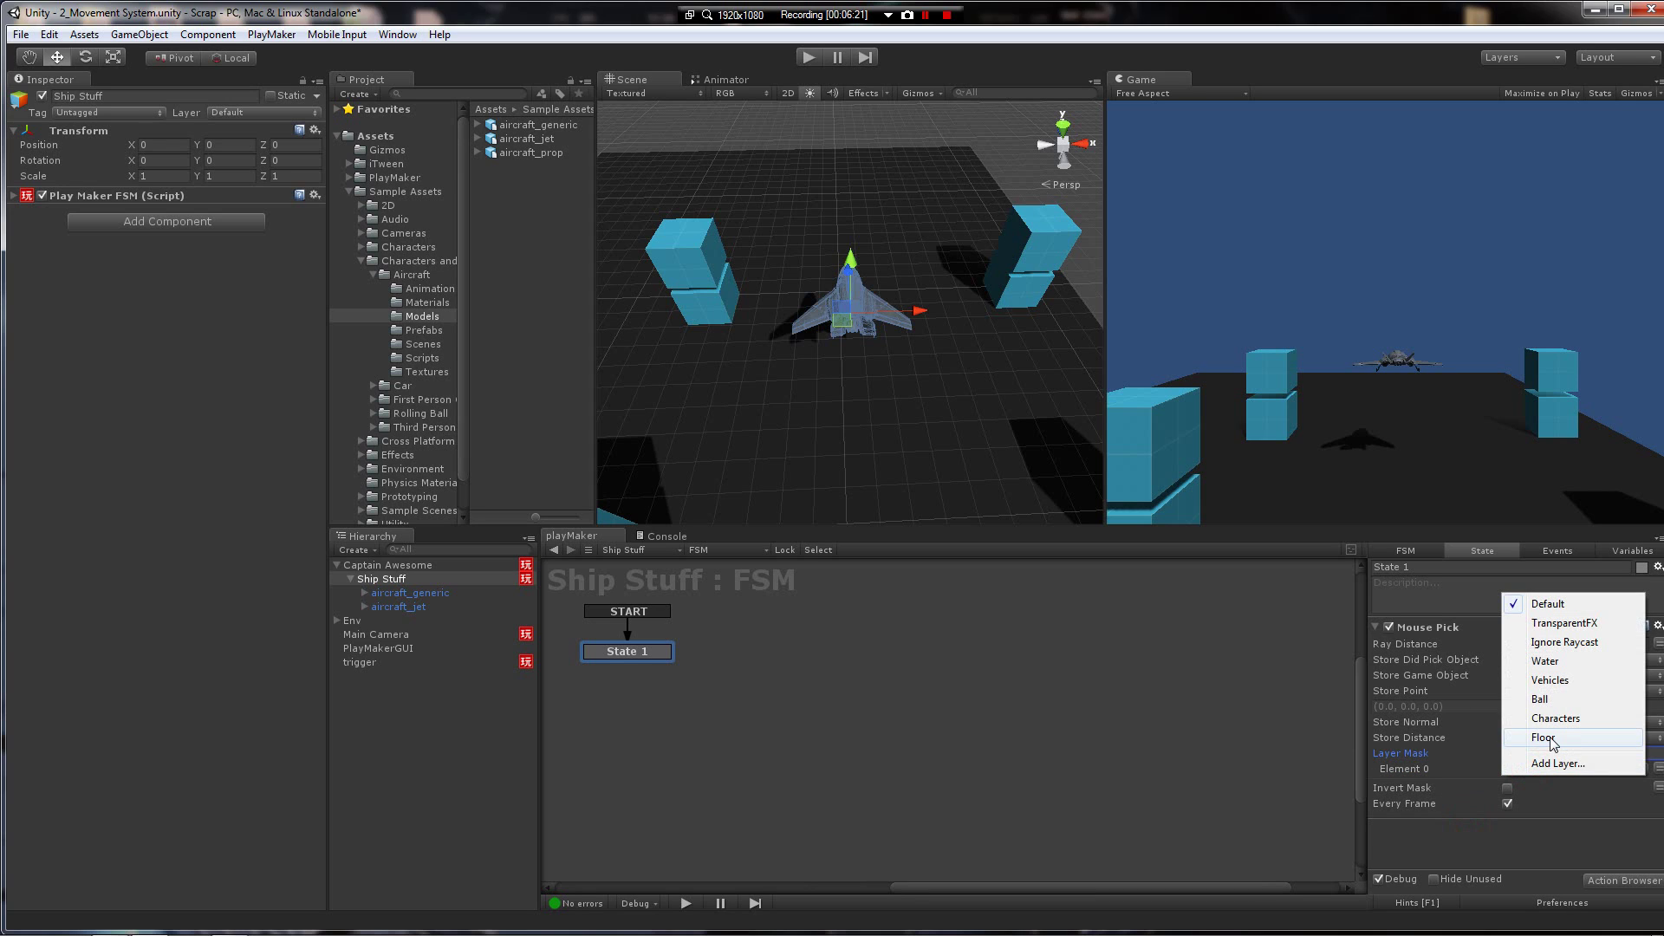
left_click(1550, 741)
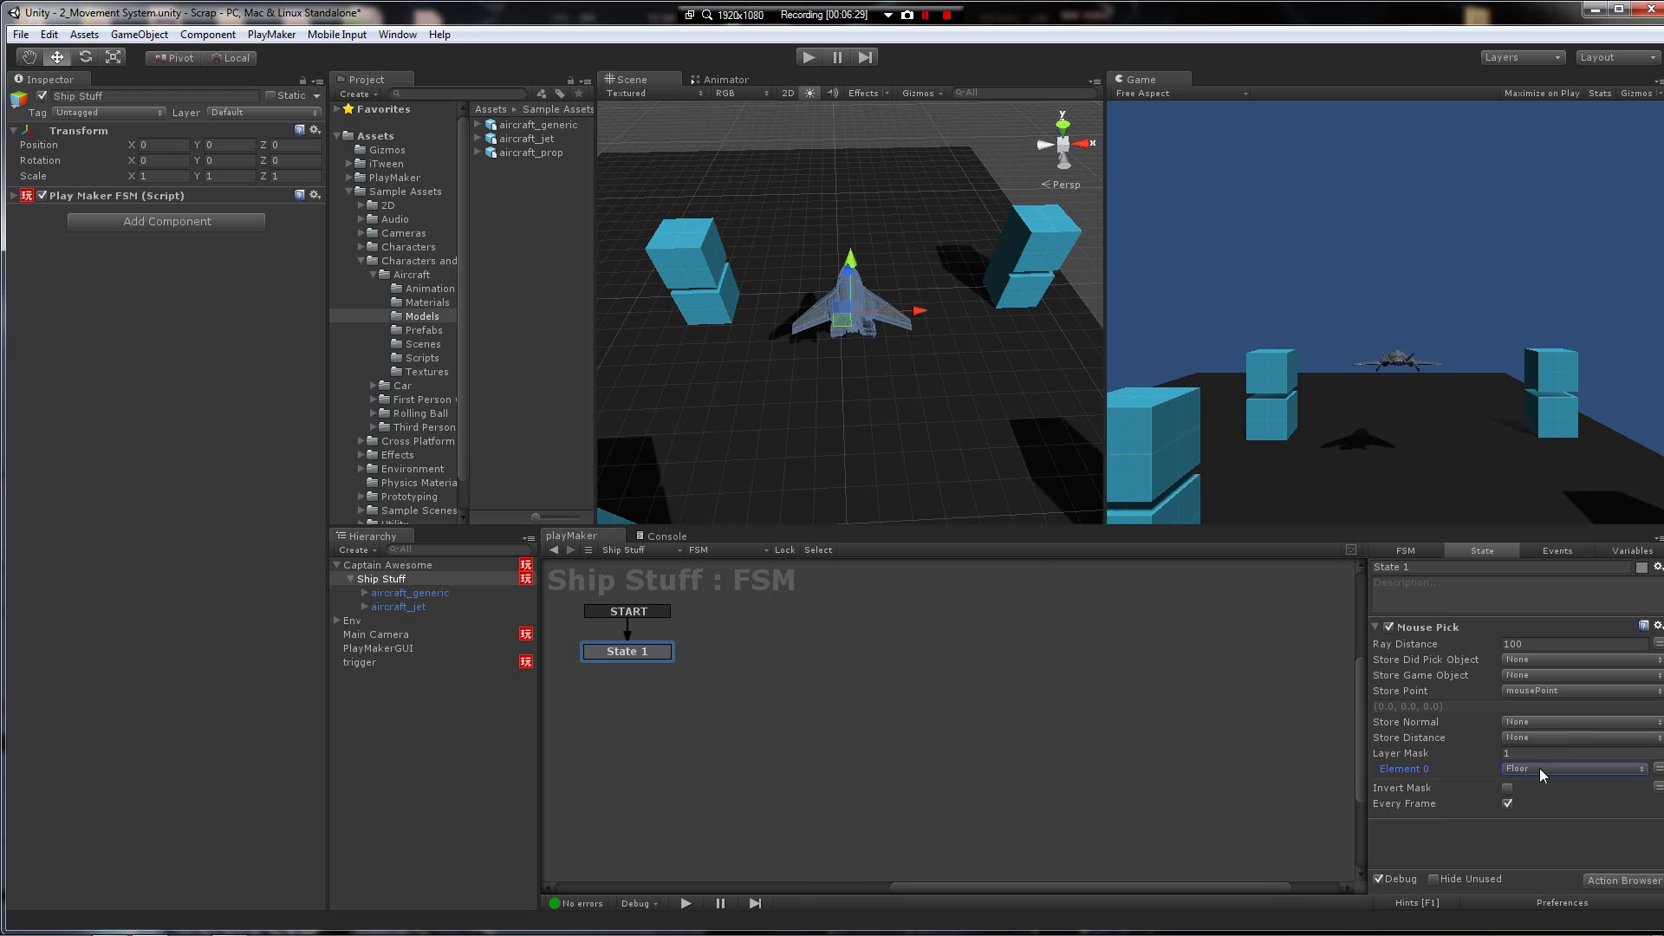
left_click(1464, 756)
left_click(1530, 769)
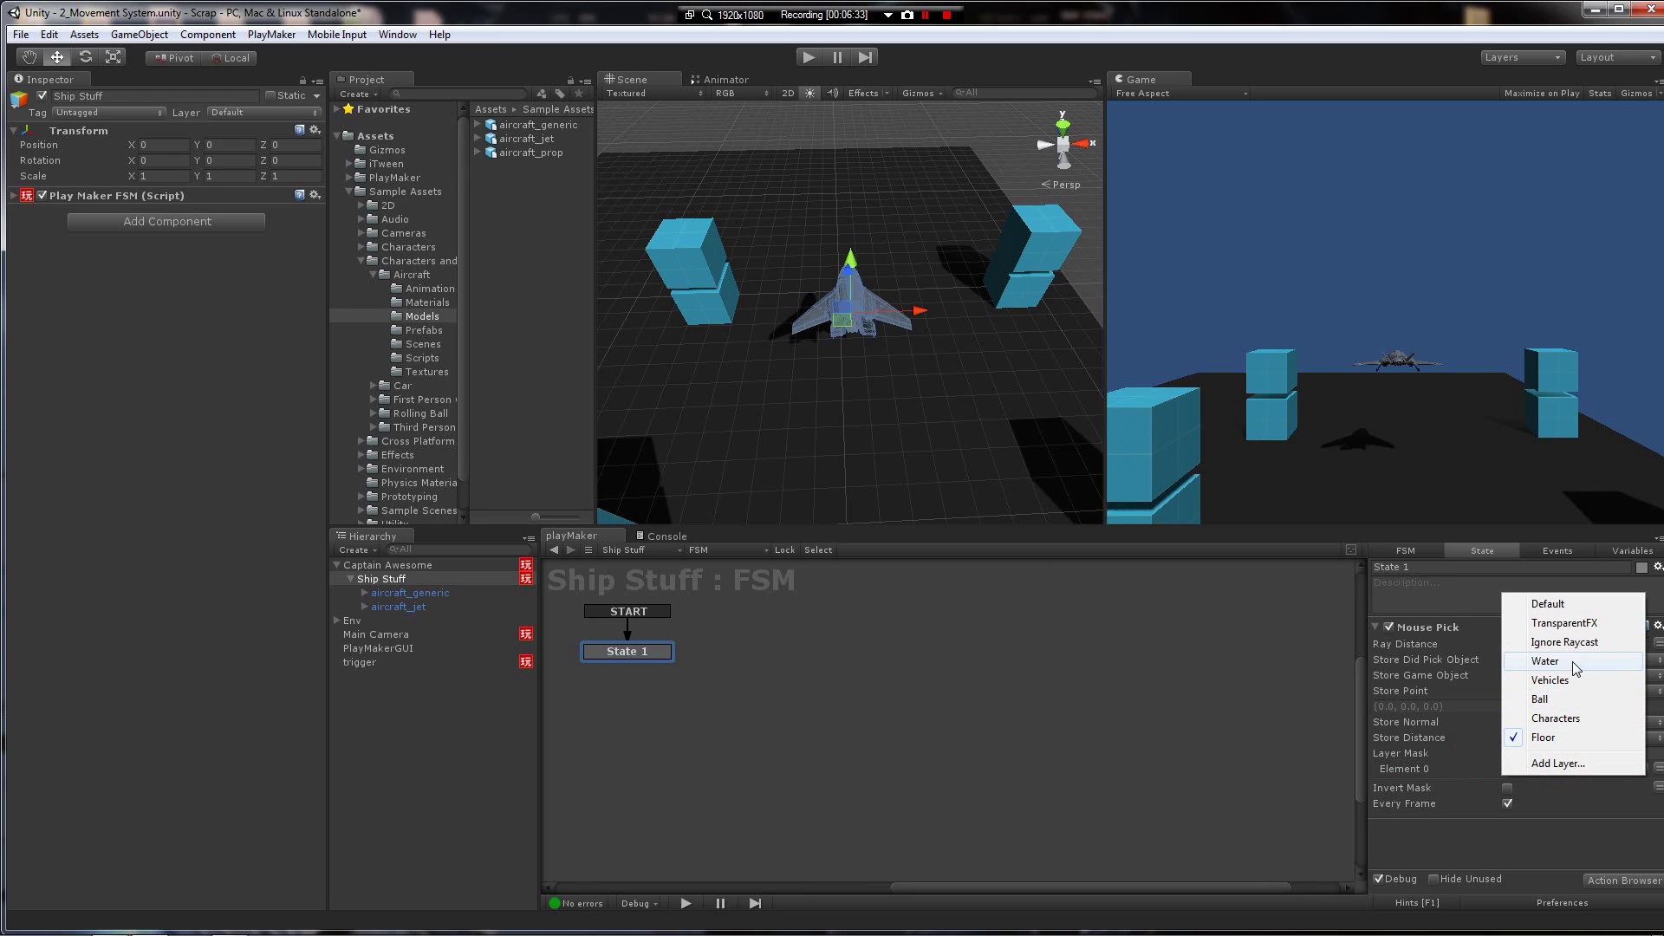
left_click(1458, 760)
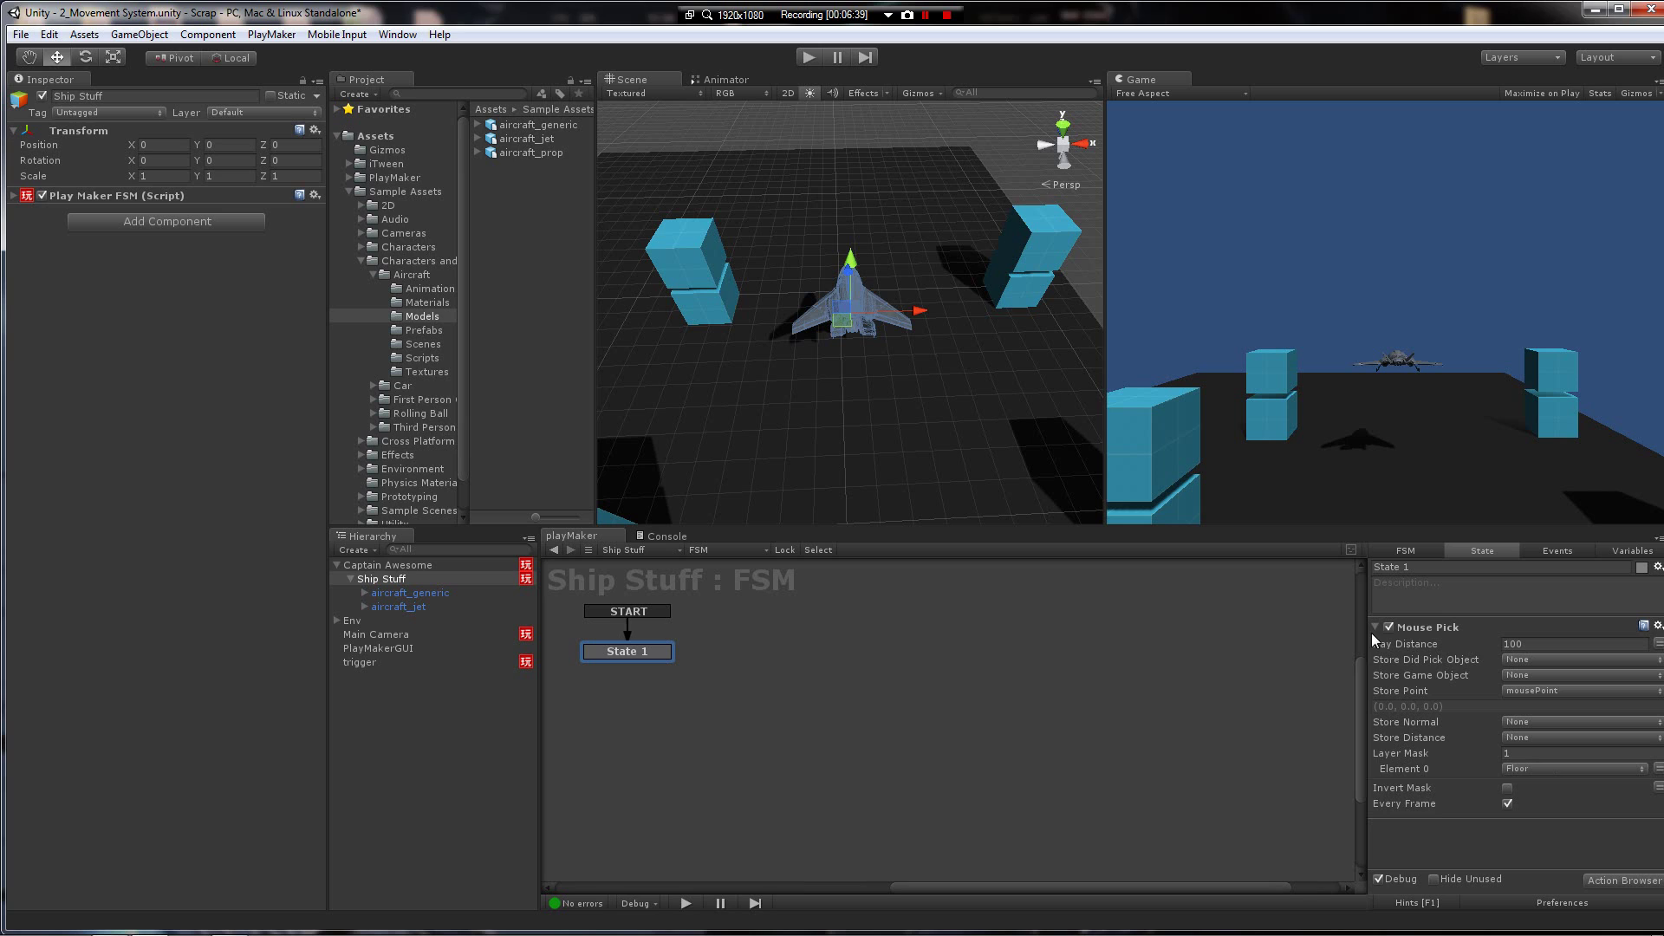
Step: Add a Smooth Look At action via 'smooth look' and set its Target Position to mousePoint
double_click(1478, 845)
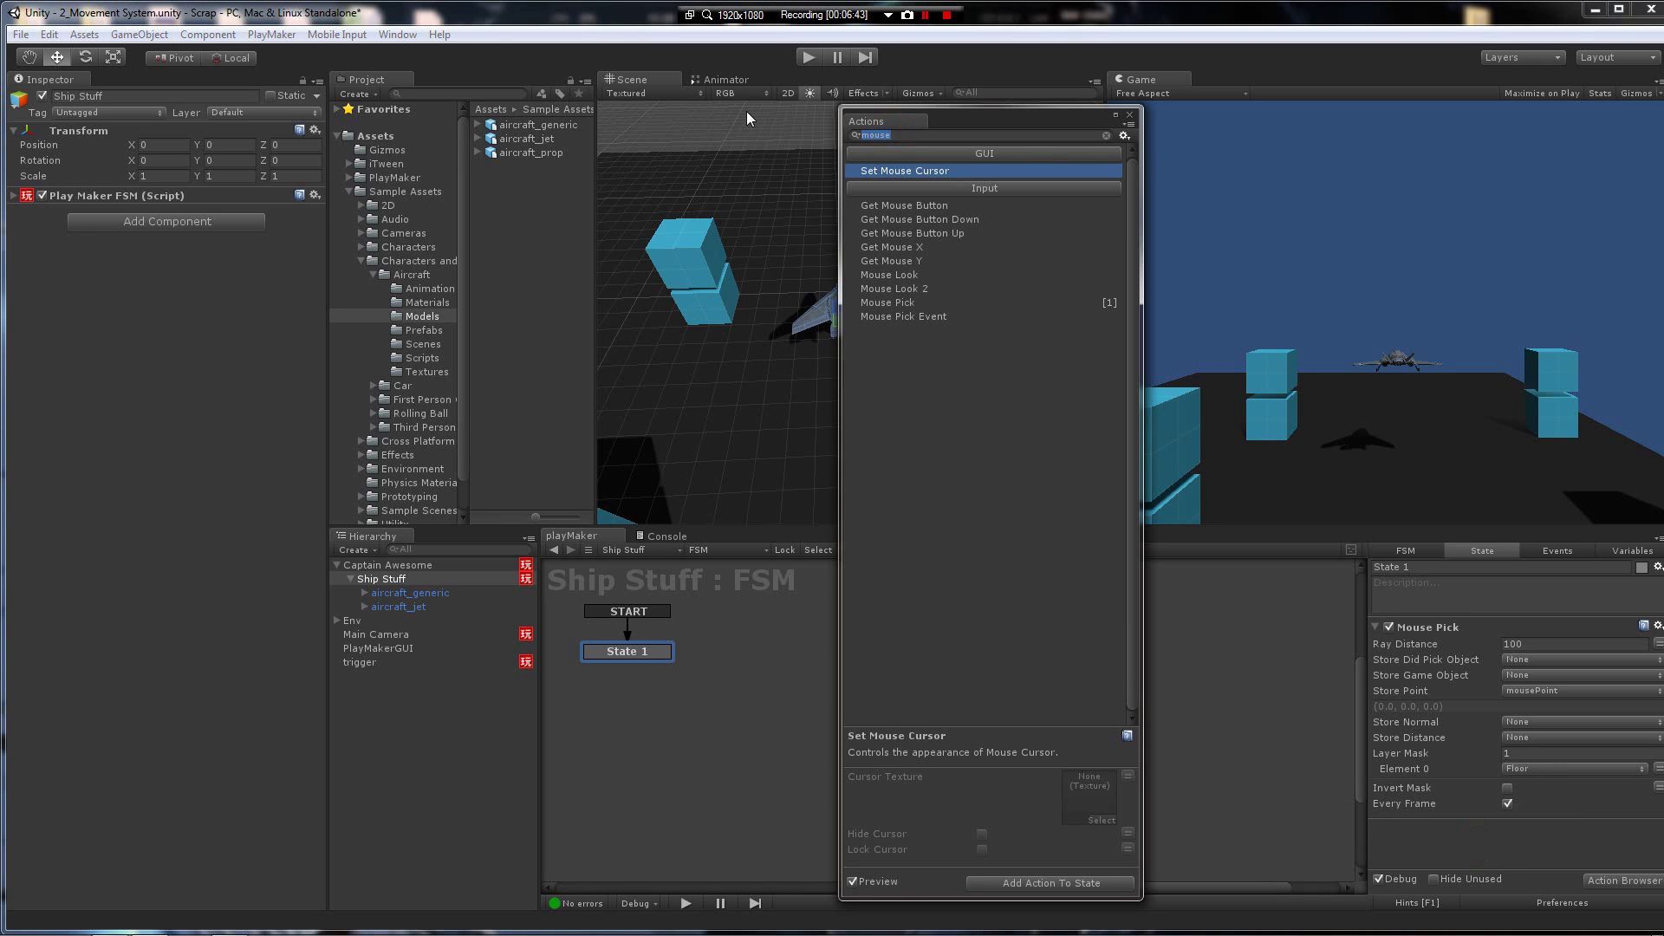
type("smooth look")
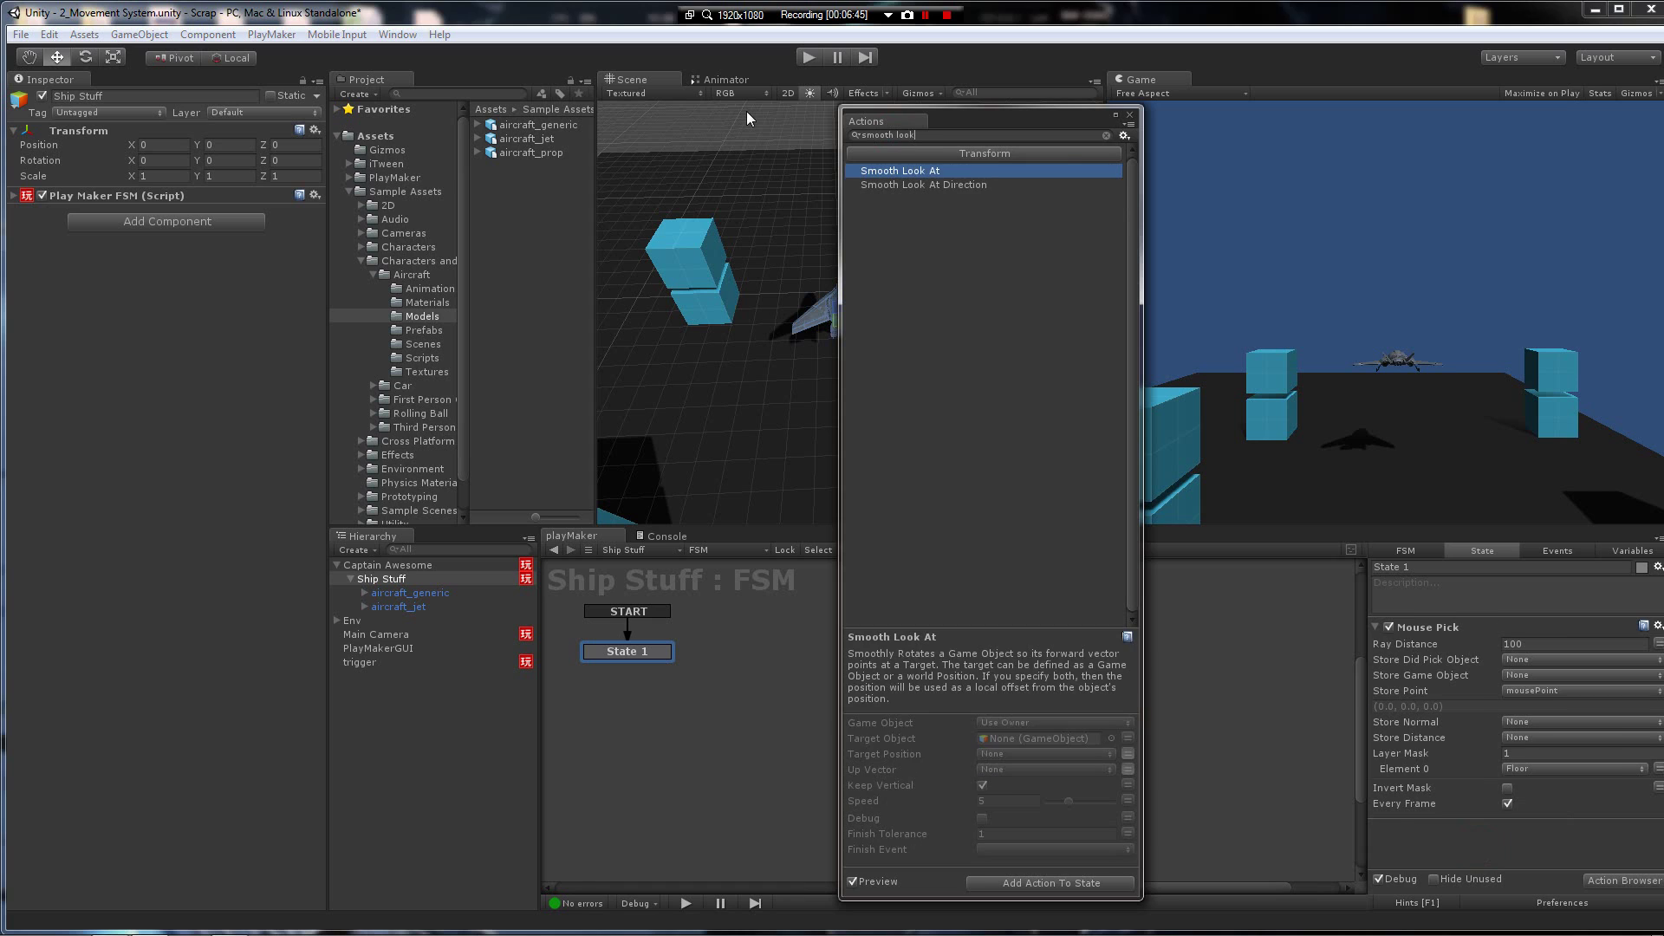
key("Return")
scroll(1518, 702, "up", 4)
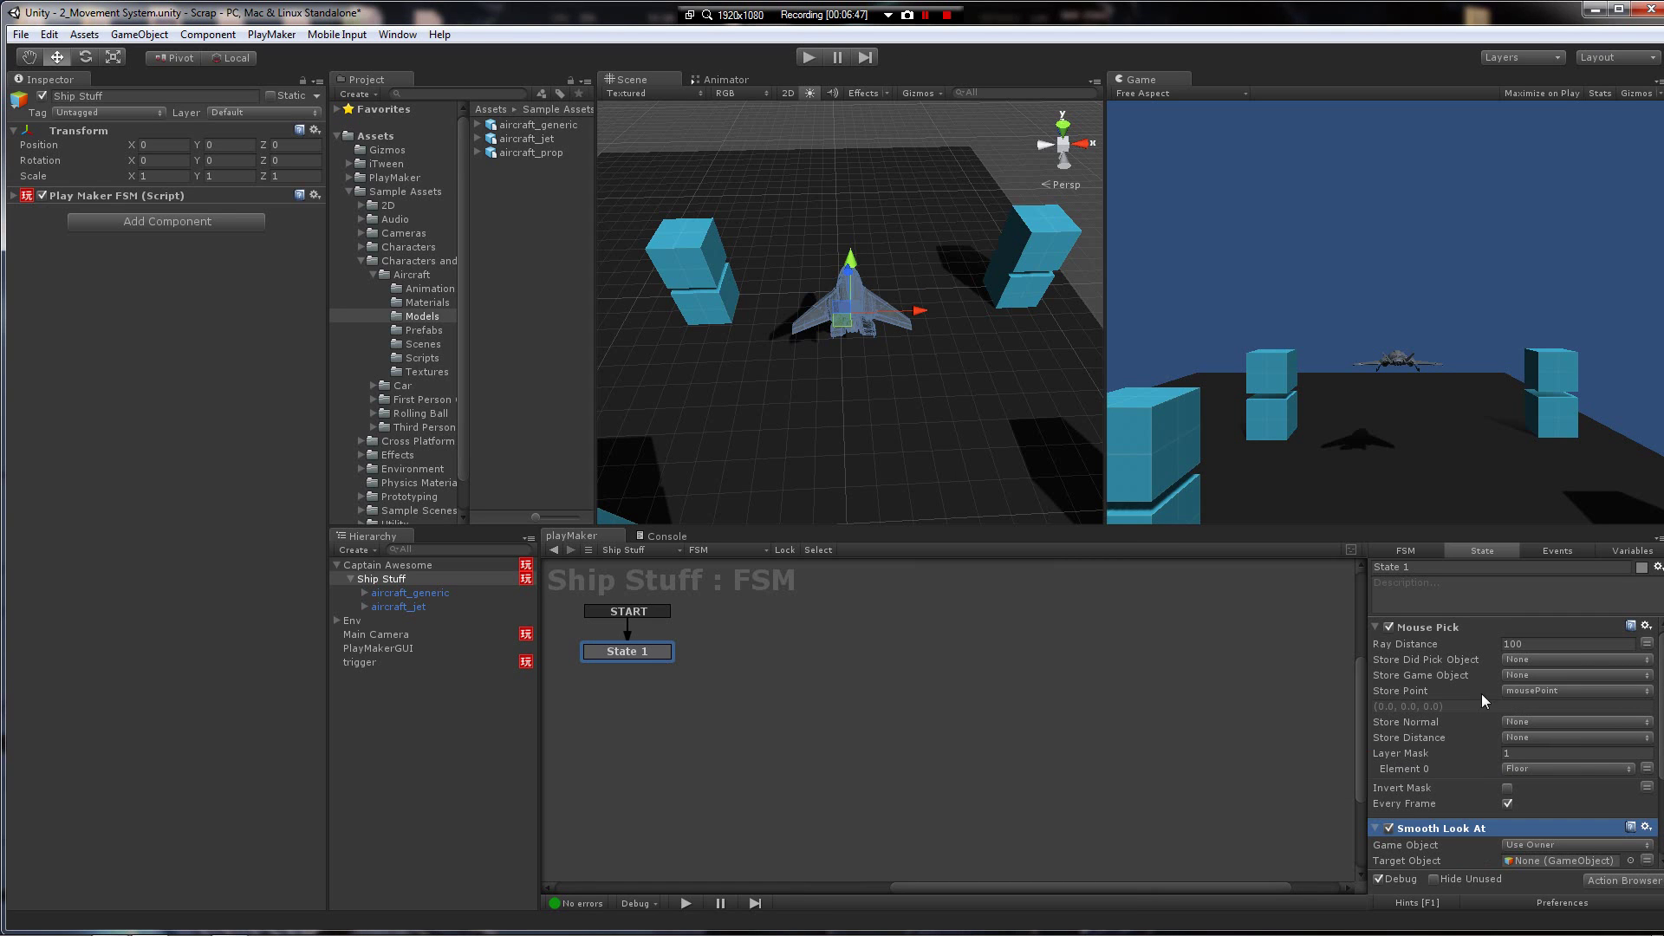
left_click(1529, 759)
scroll(1527, 688, "down", 4)
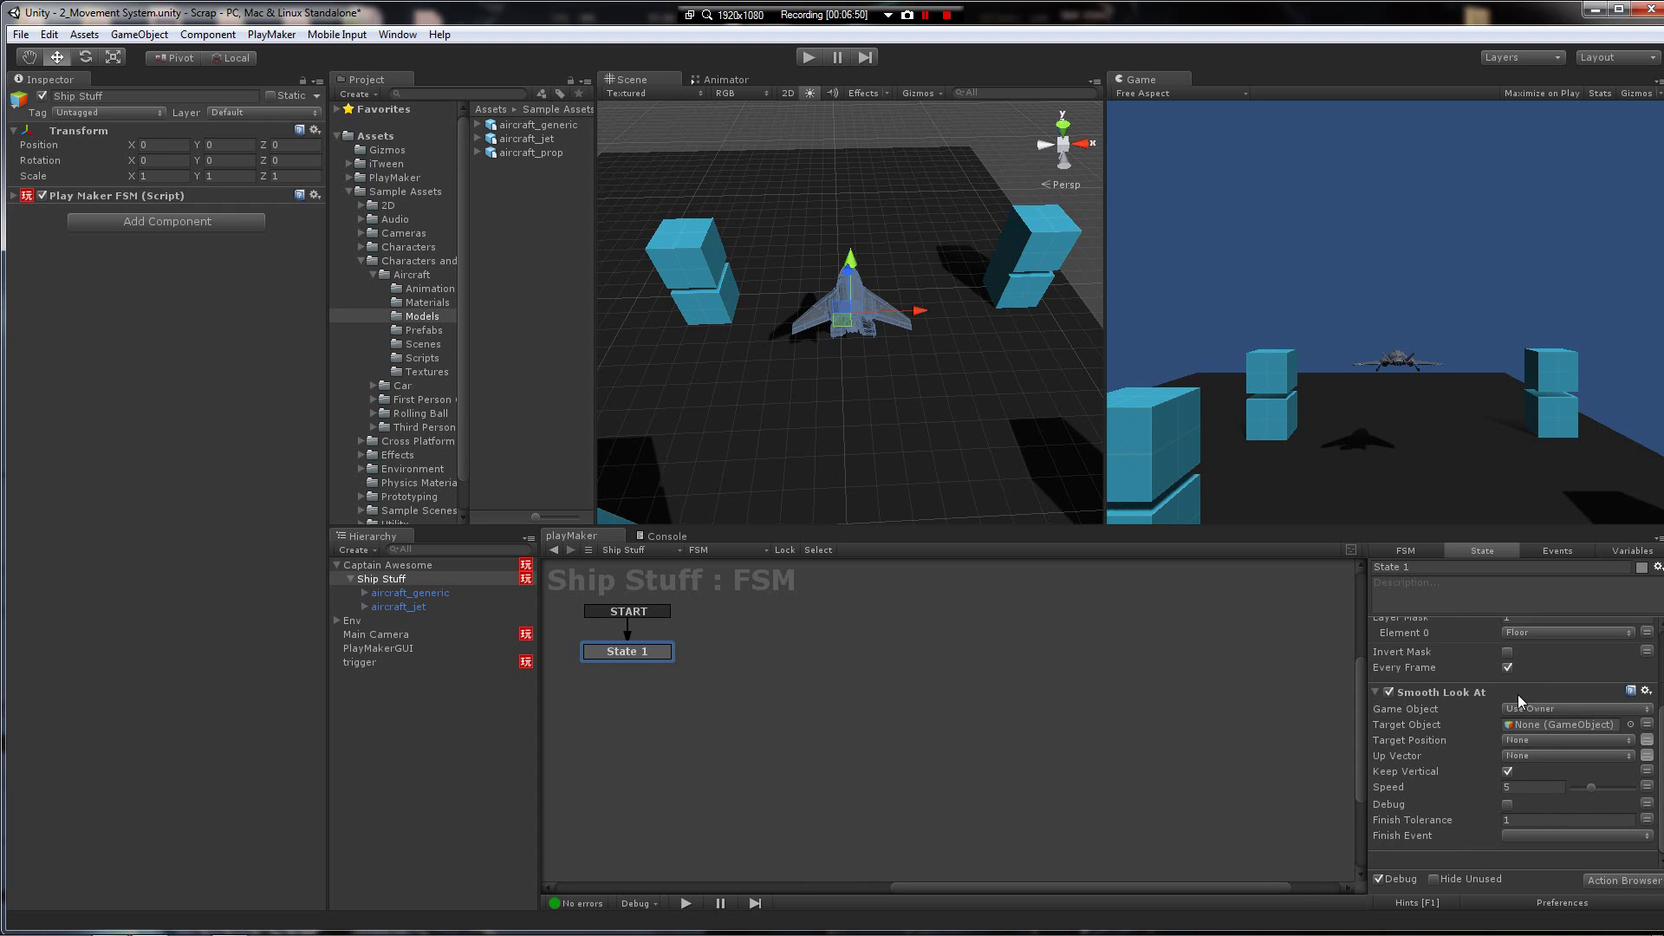
left_click(1543, 737)
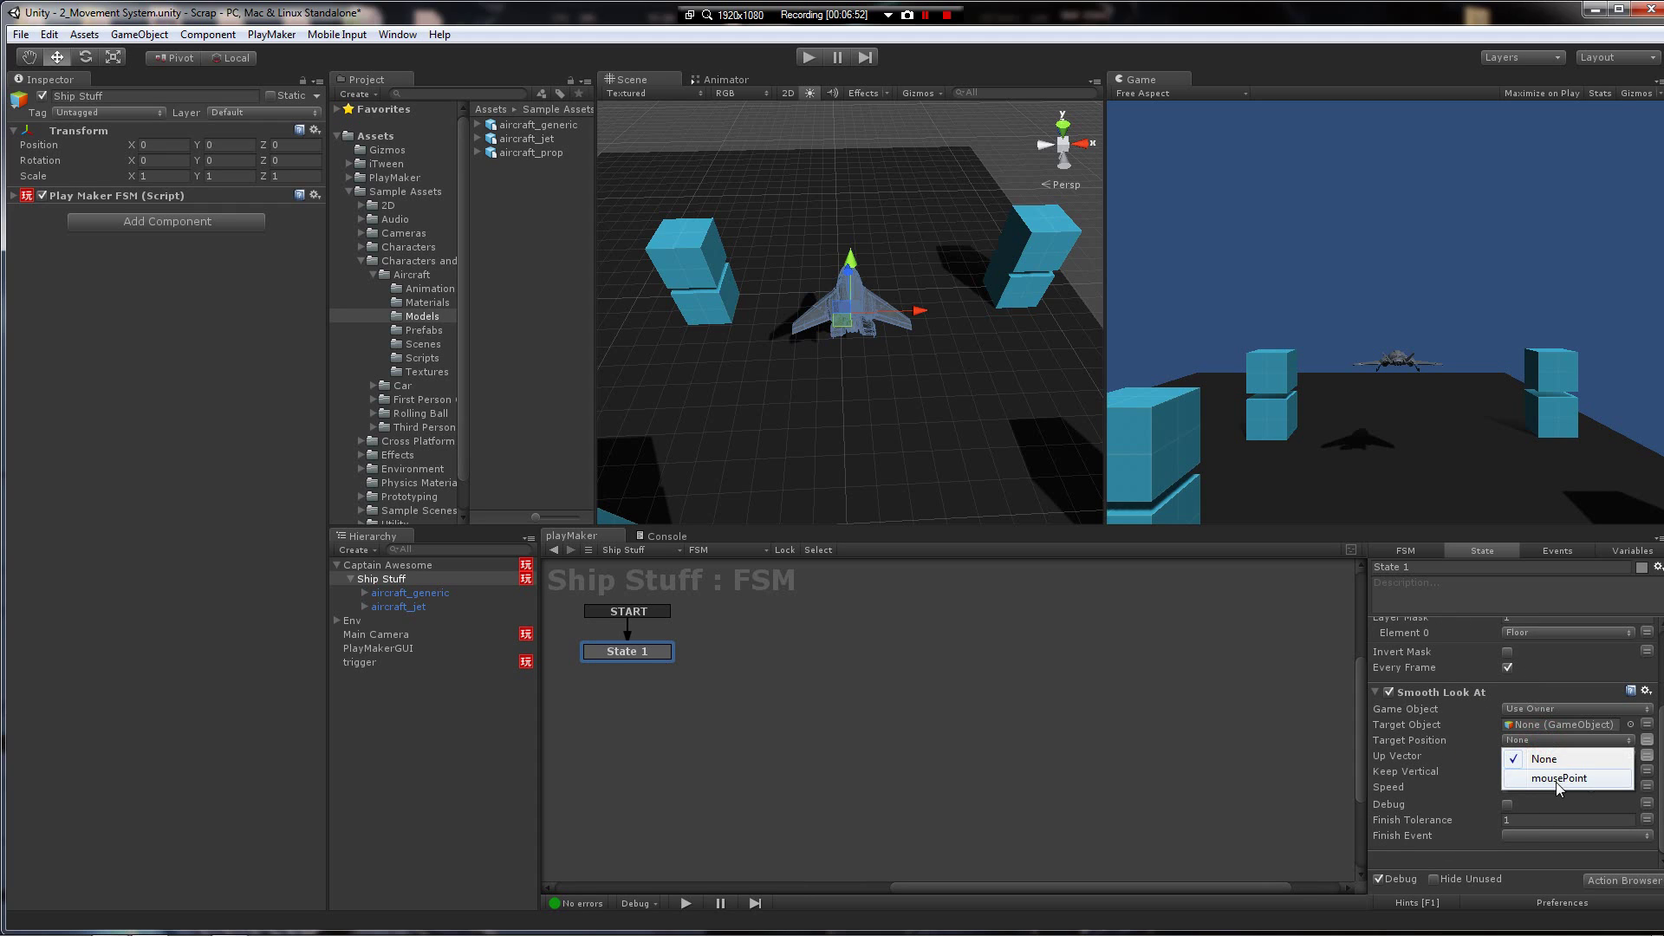
left_click(1557, 782)
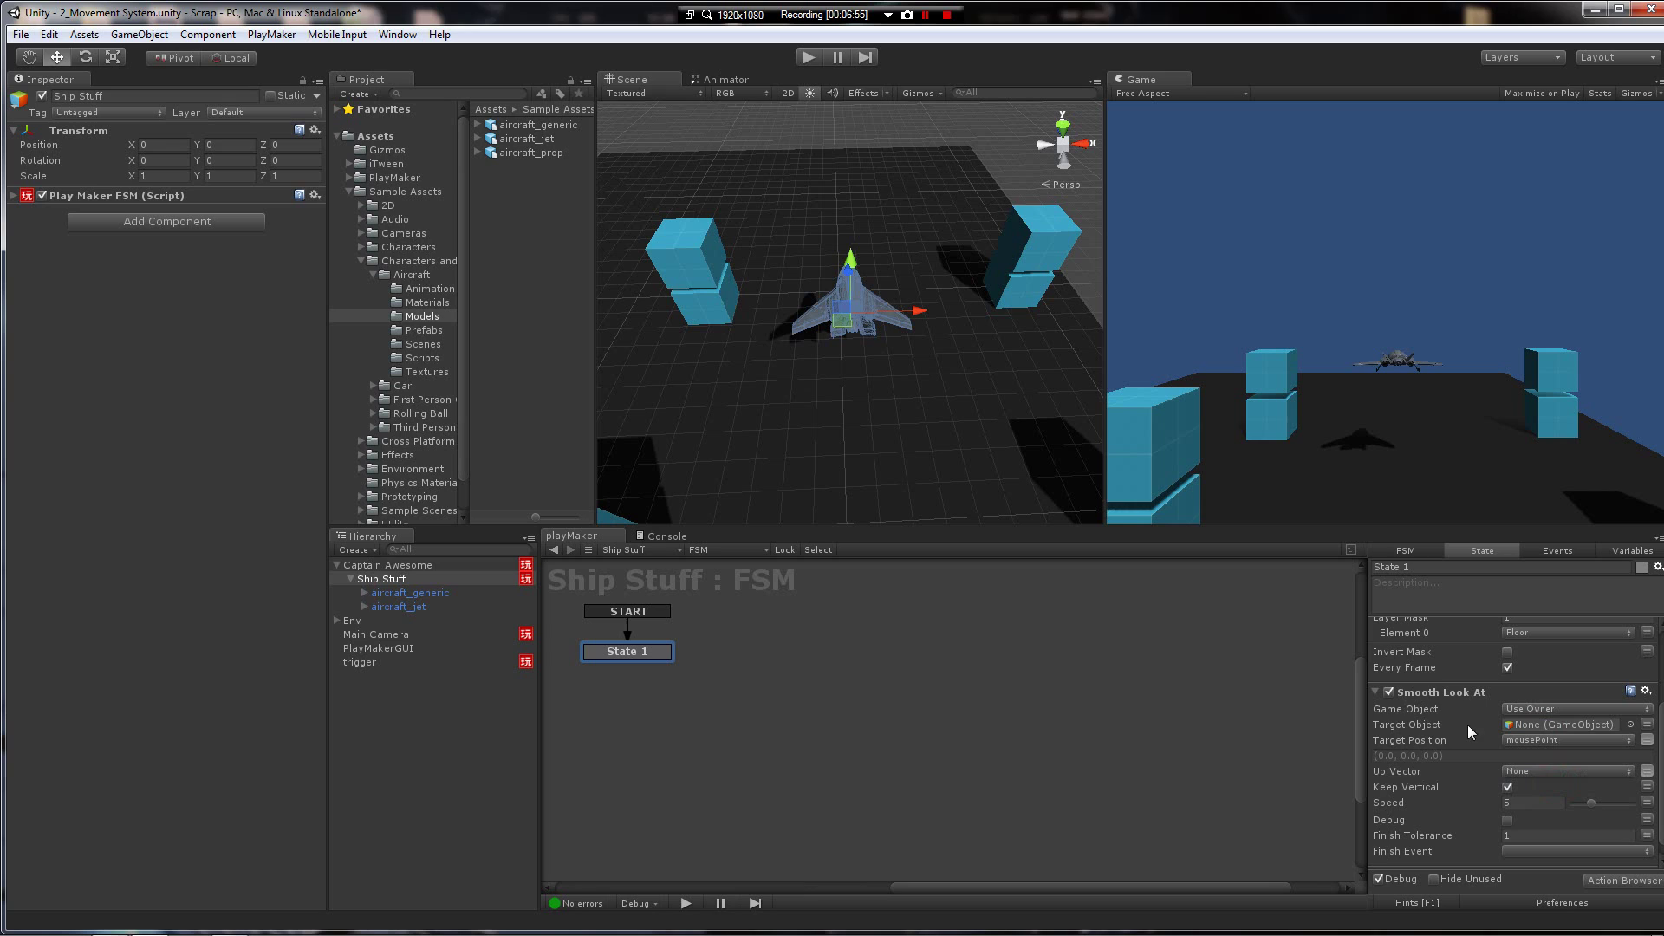
Step: Set Smooth Look At's Finish Tolerance to 0, leaving the finish event unchanged
scroll(1519, 743, "down", 1)
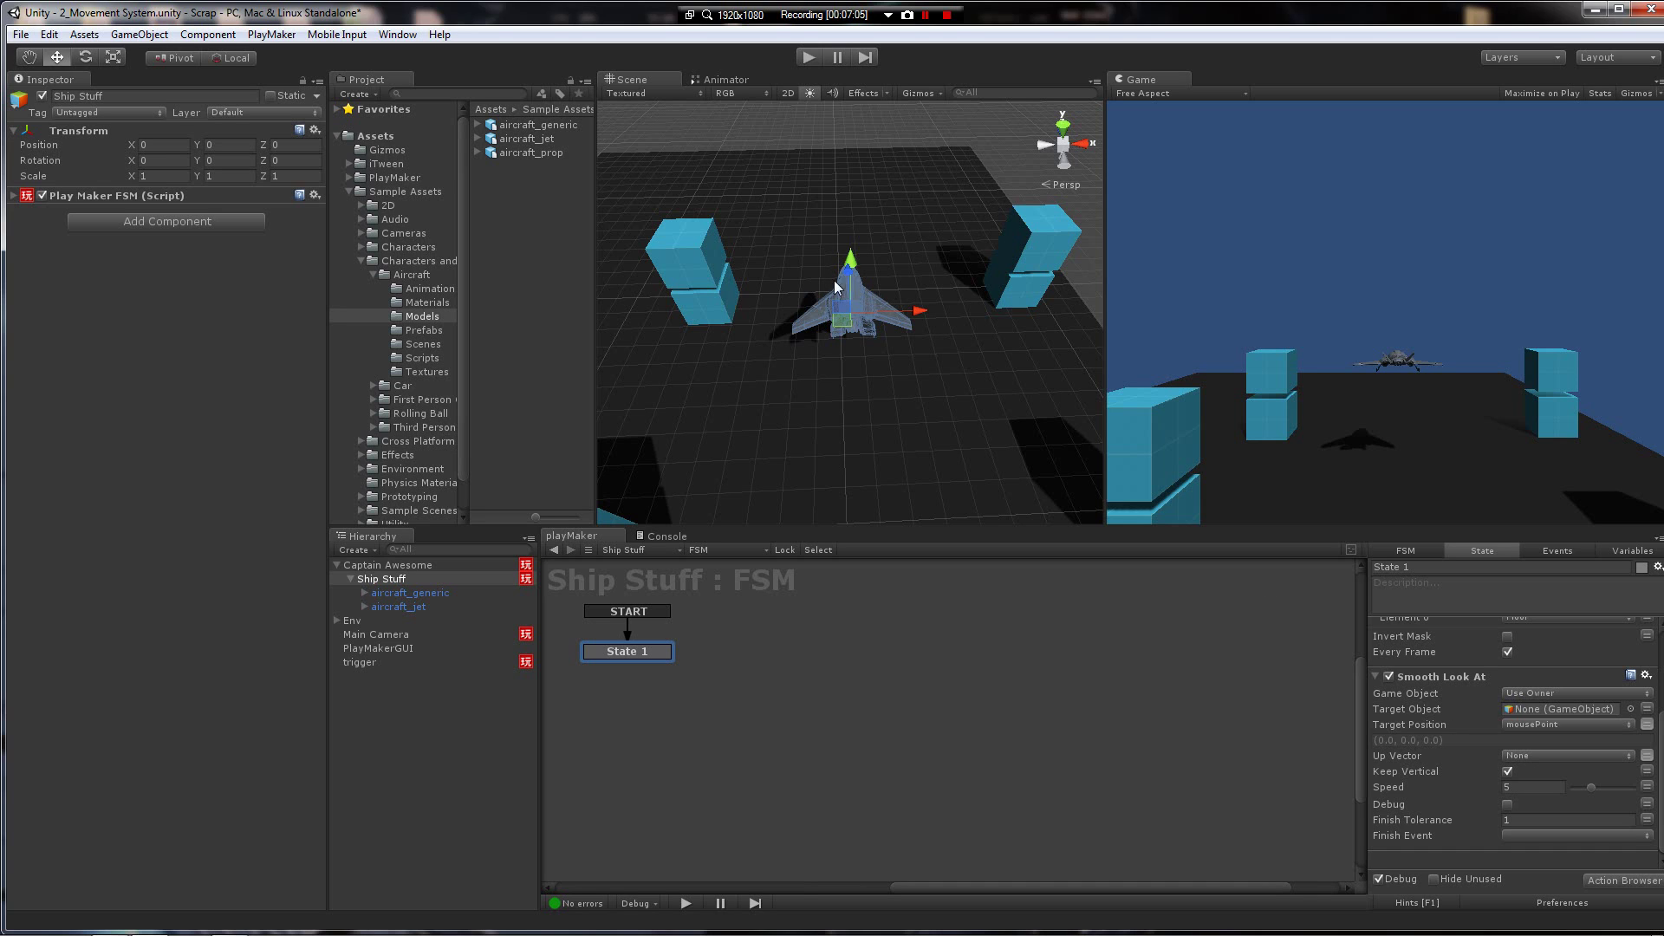
left_click_drag(833, 279, 868, 234, "alt")
key("e")
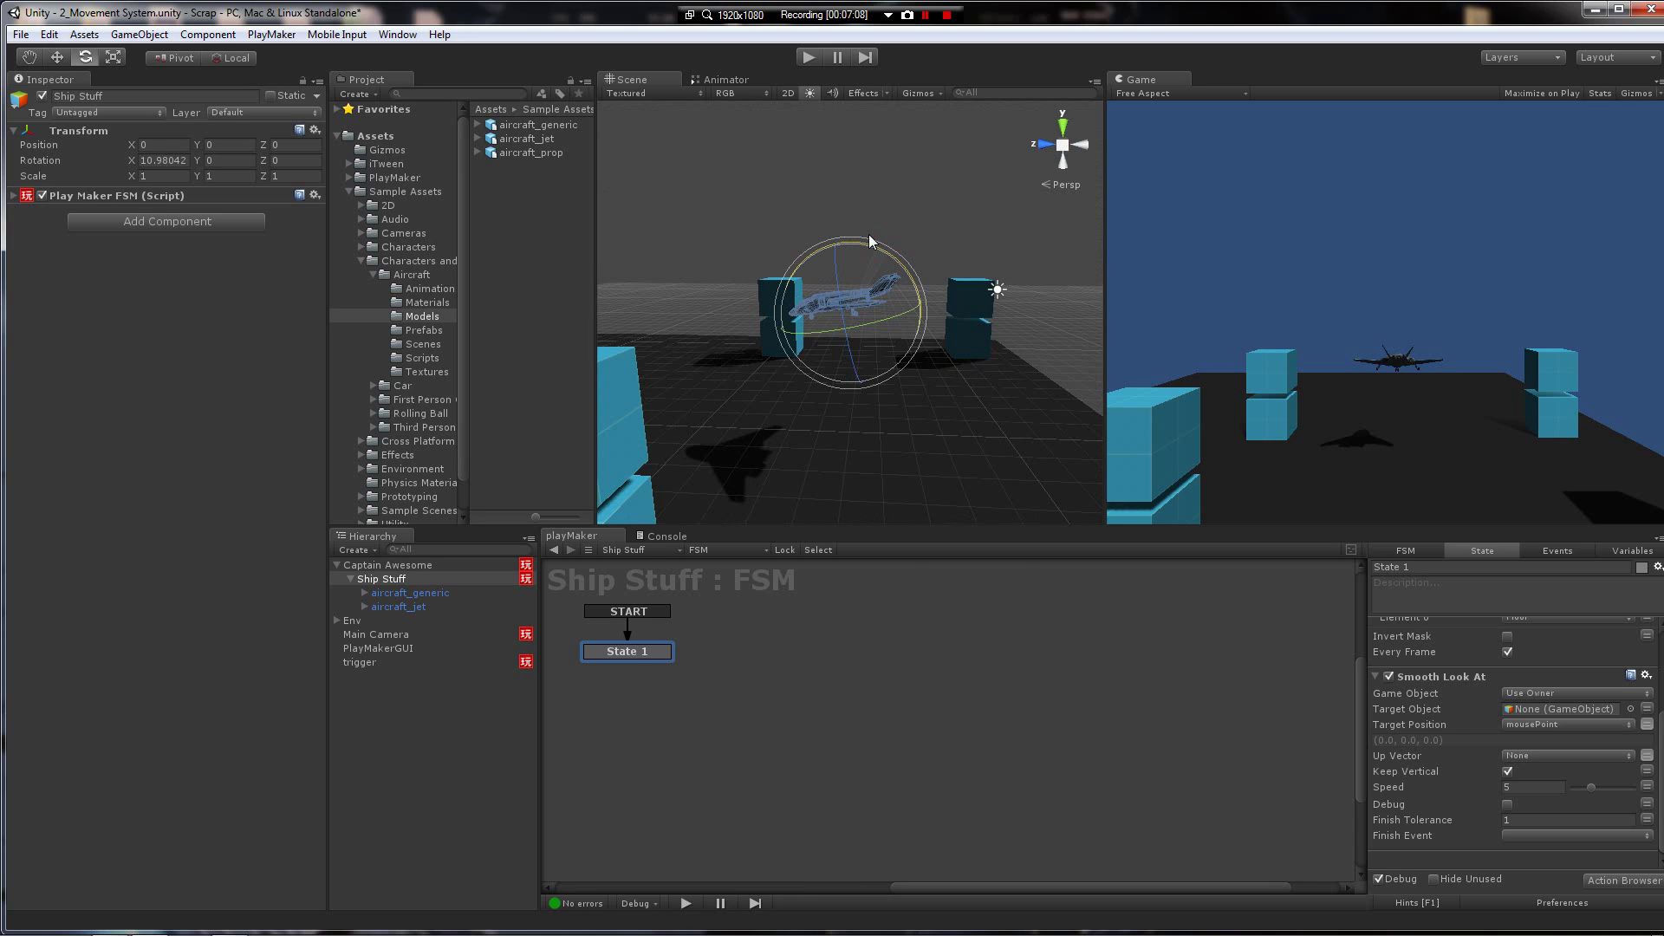
key("ctrl+z")
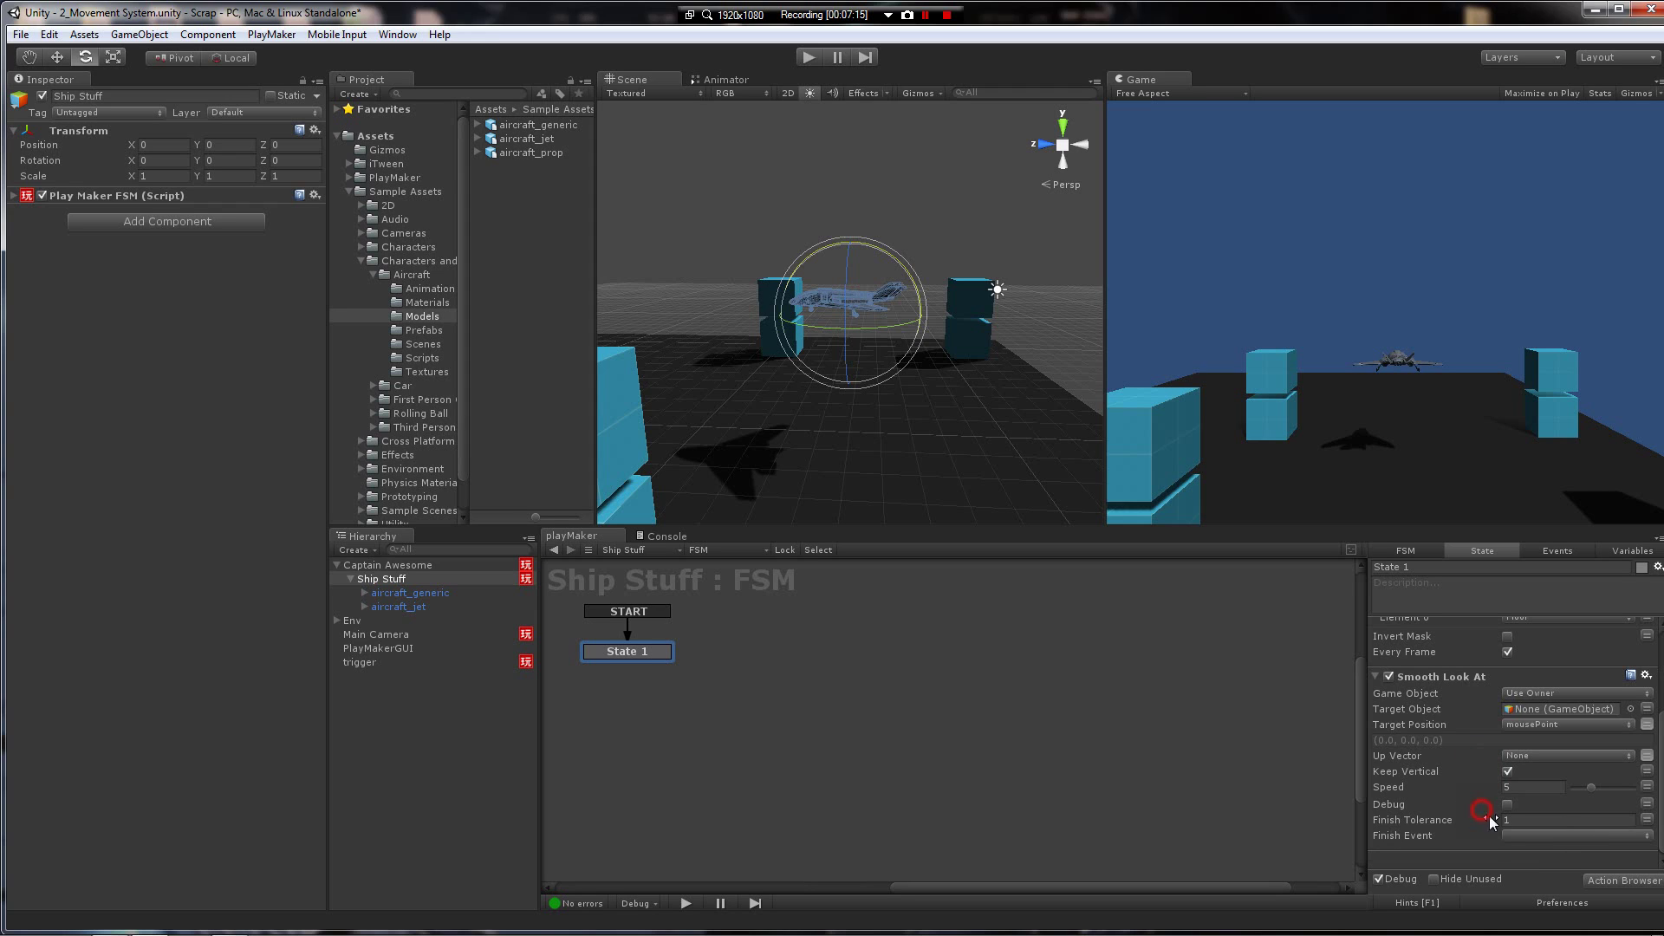
left_click(1529, 822)
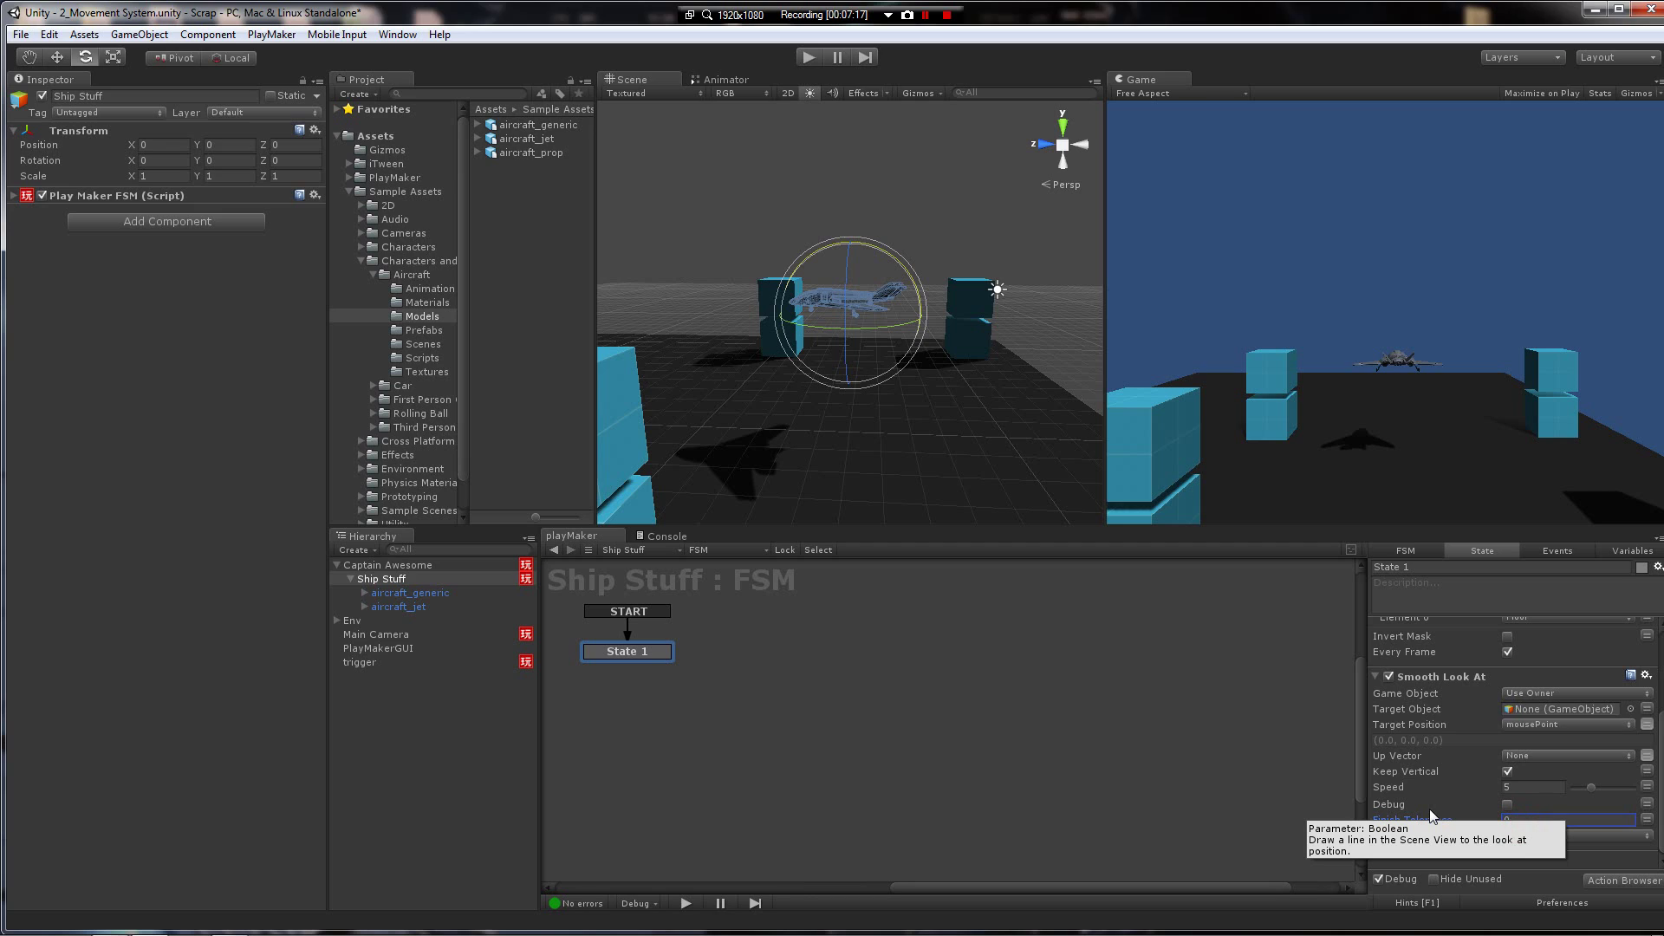
type("0")
key("Return")
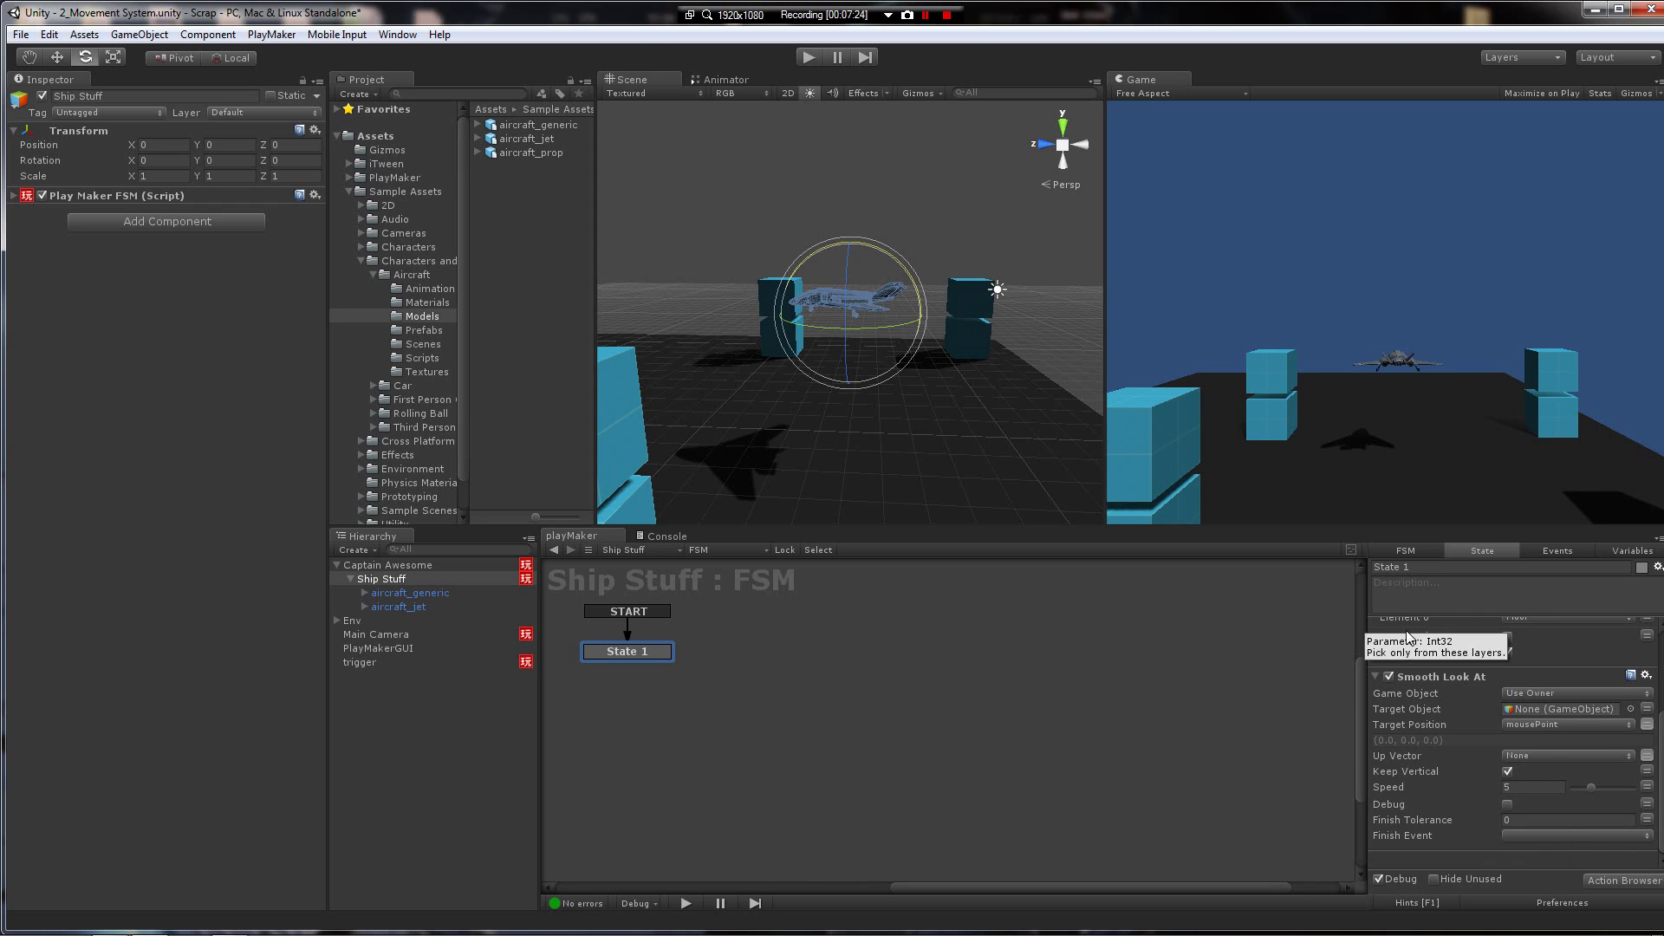
left_click(1543, 836)
left_click(1509, 854)
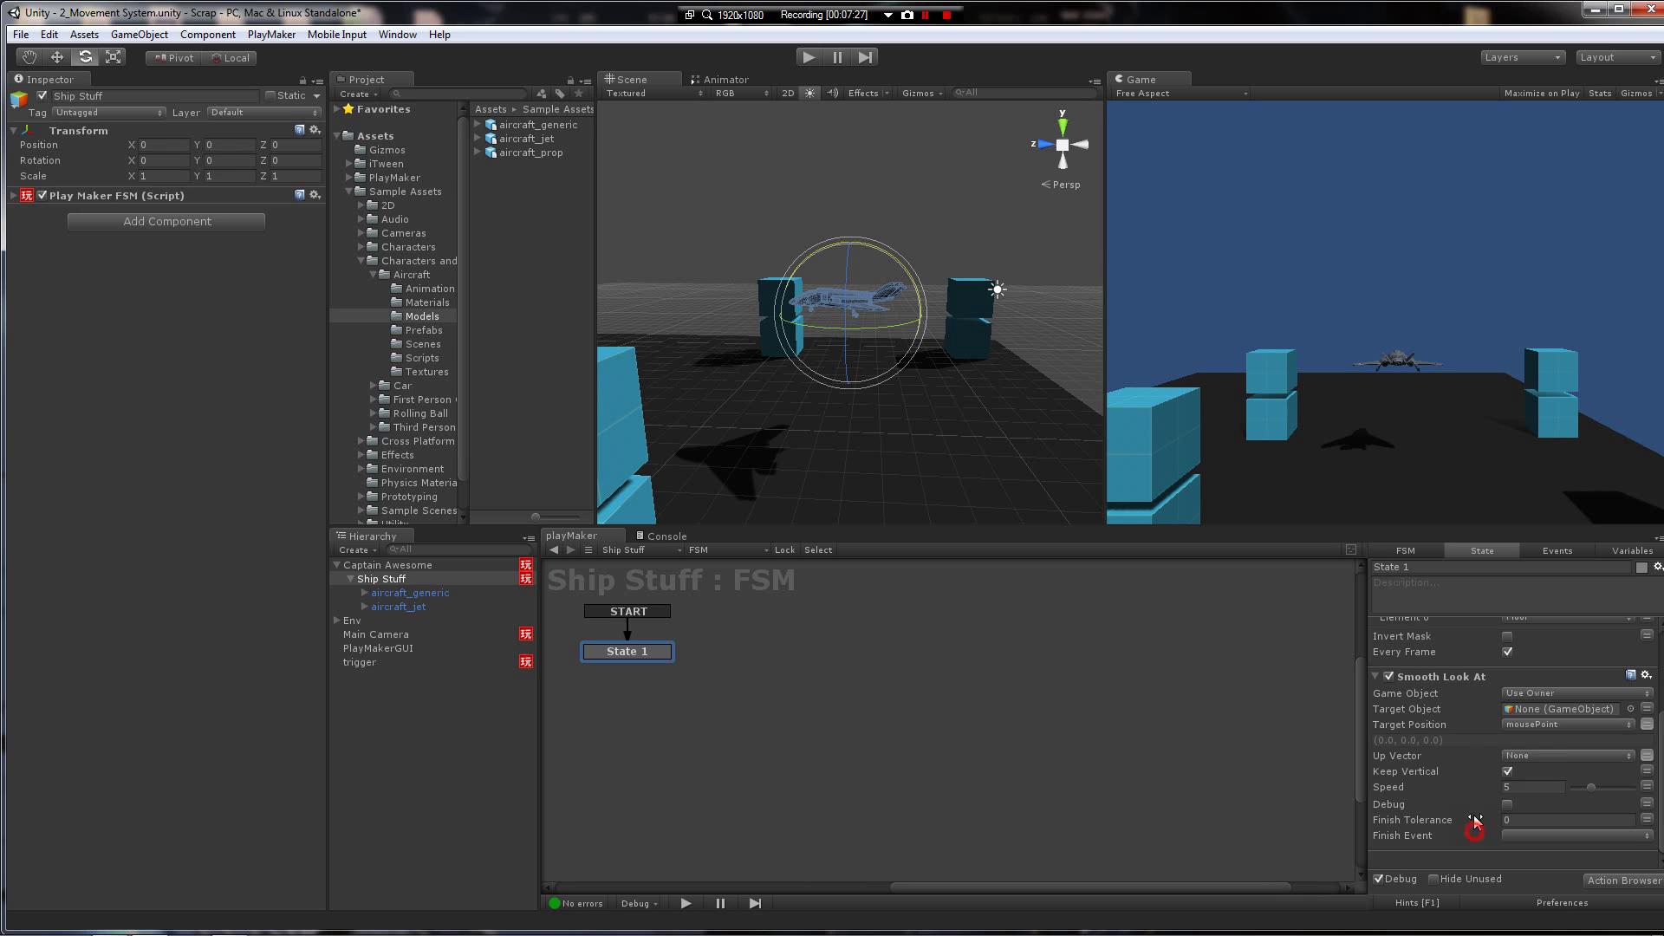
left_click(1375, 676)
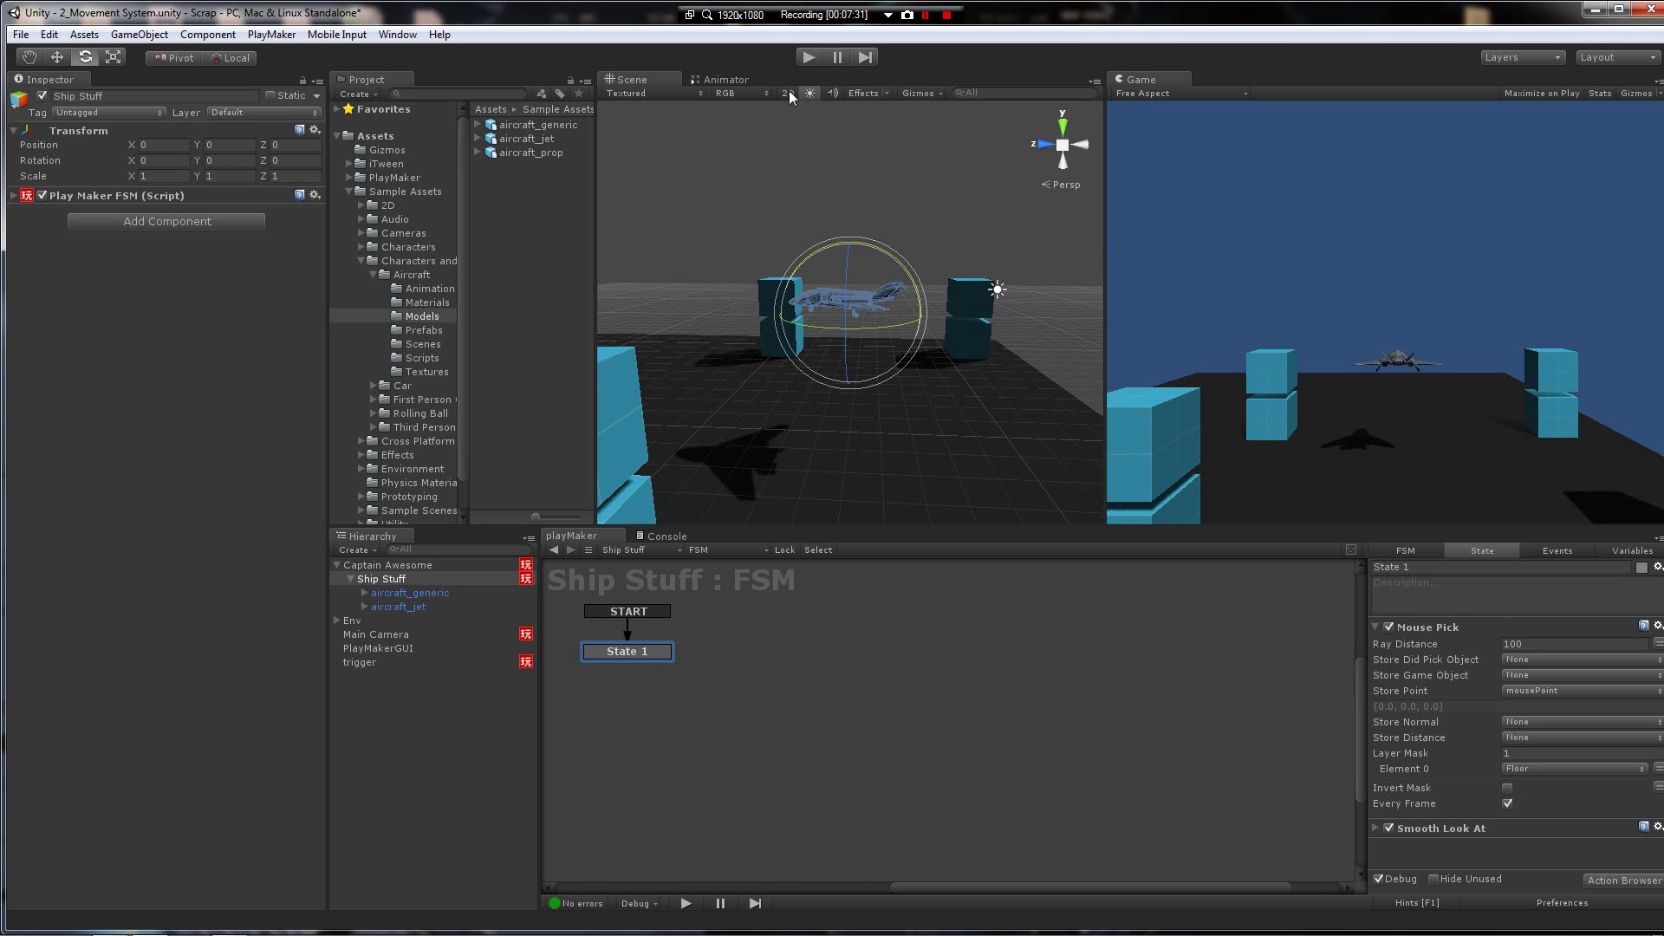
left_click(810, 57)
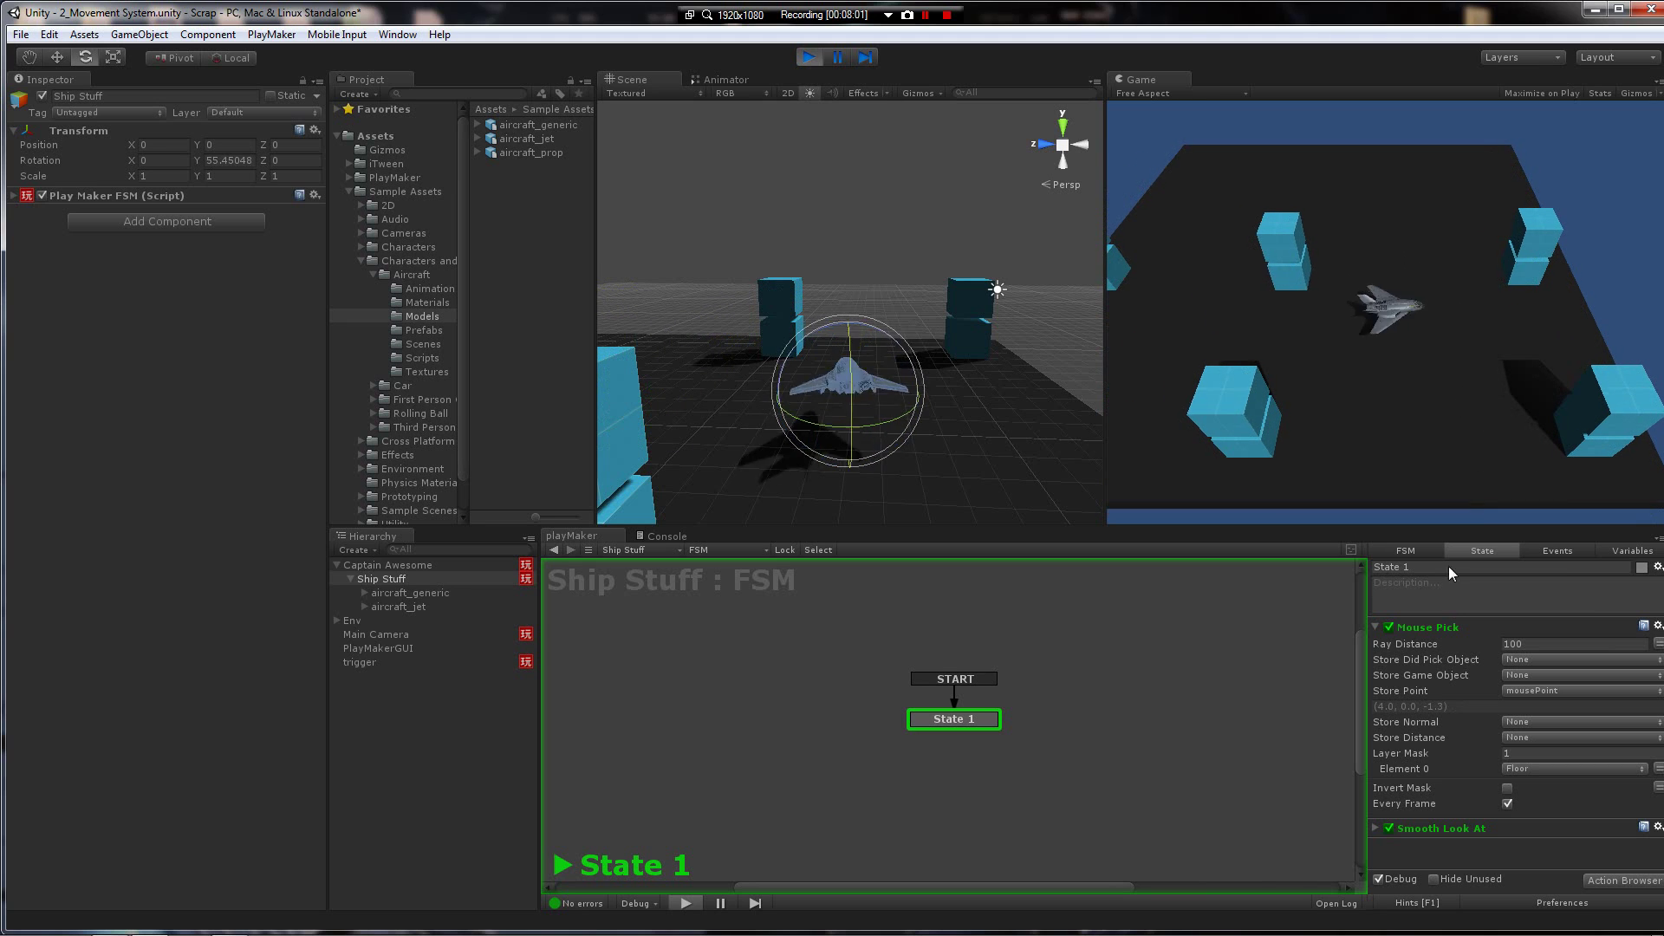
left_click(815, 60)
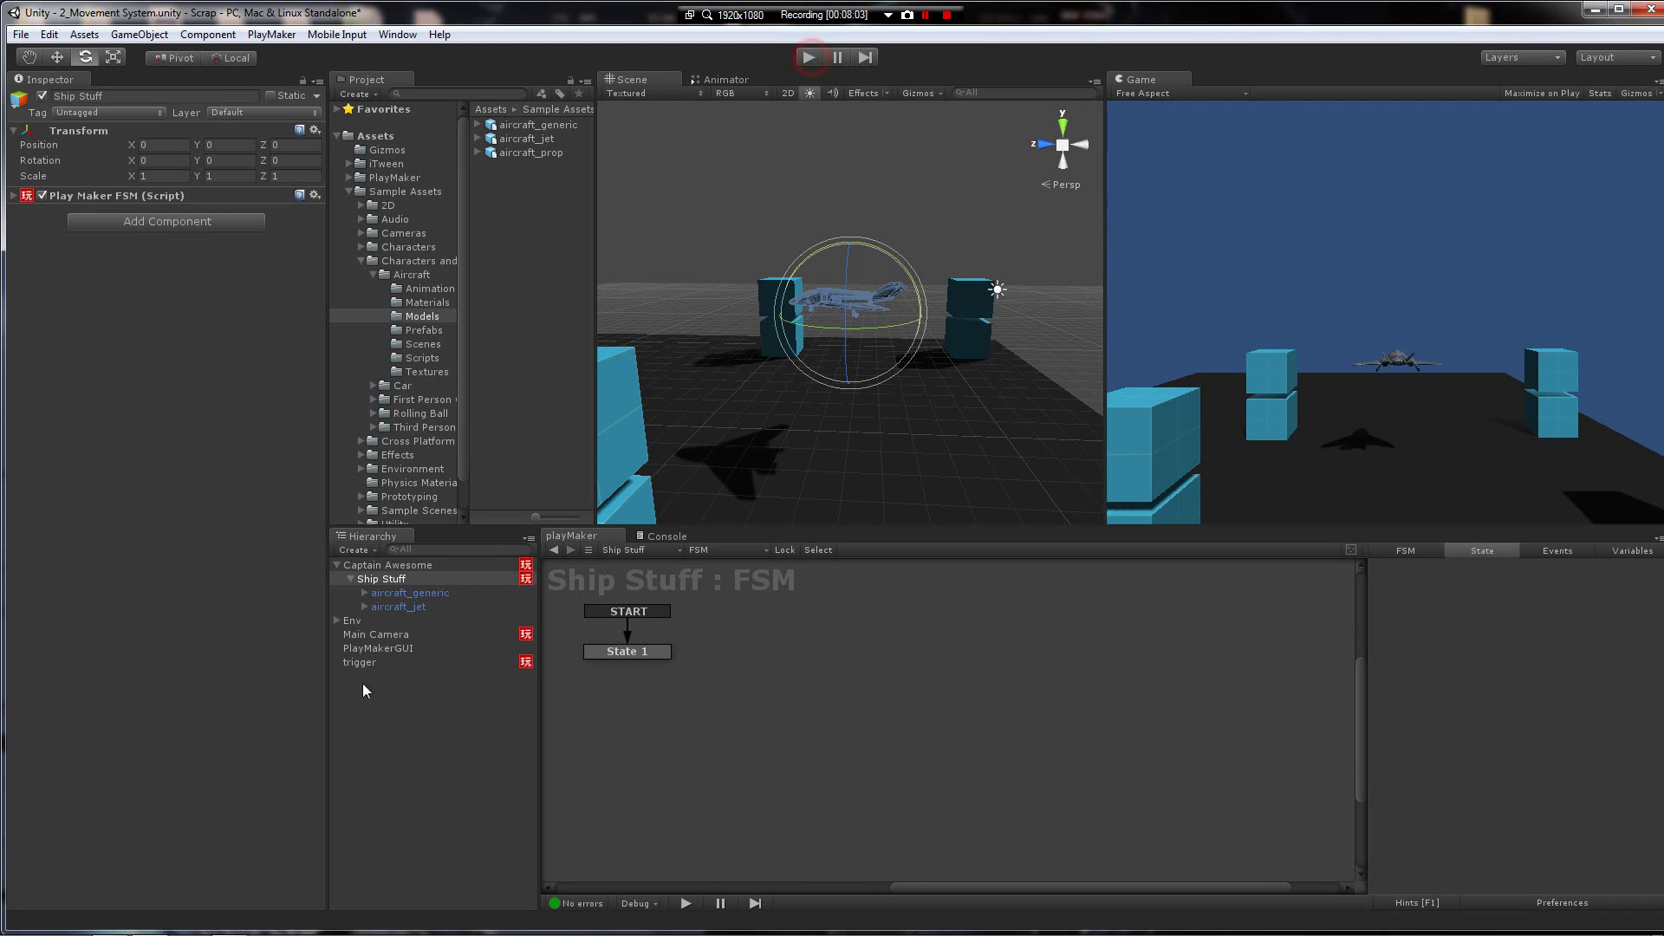
left_click(392, 565)
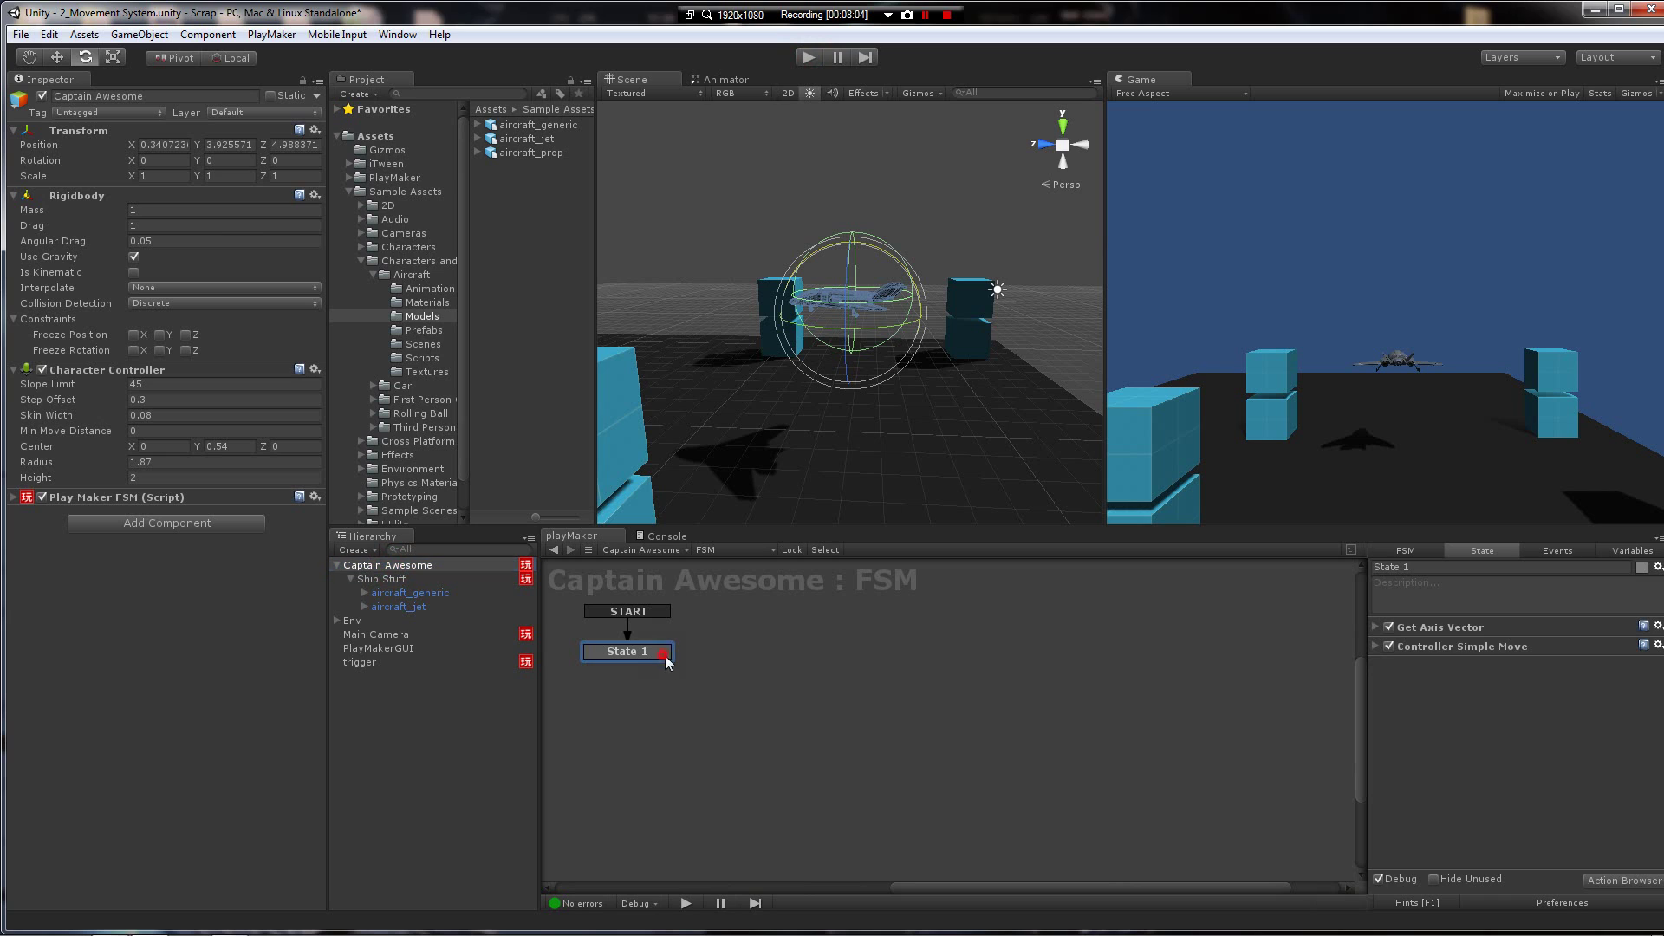
left_click(1376, 627)
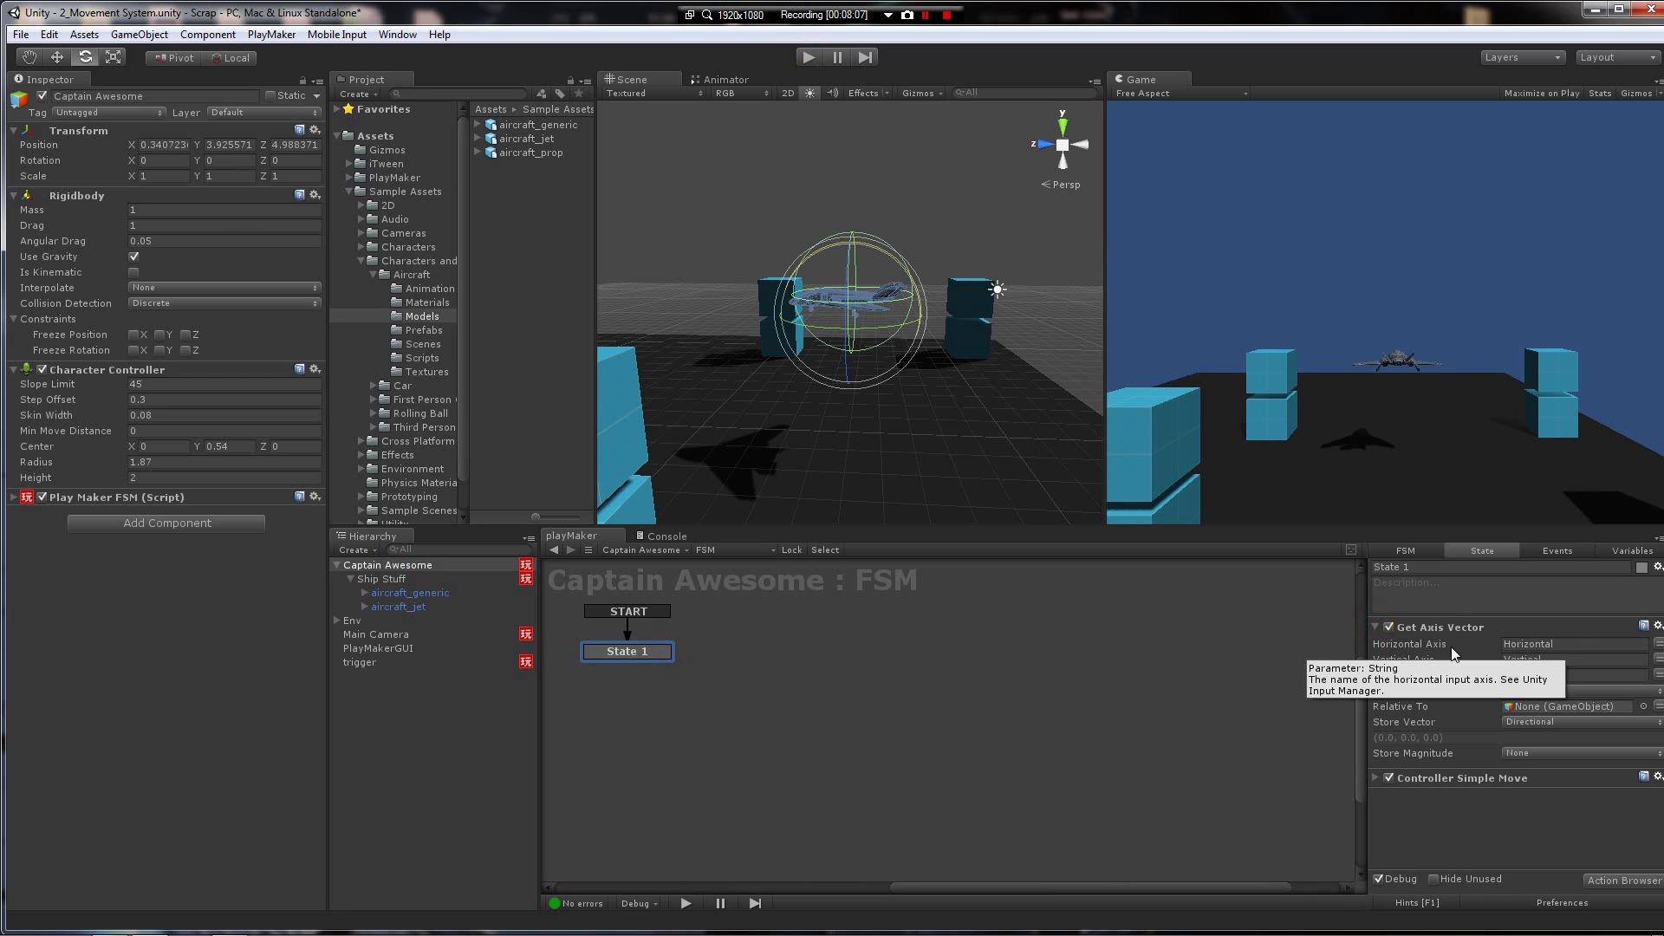
left_click(1376, 627)
left_click(1375, 647)
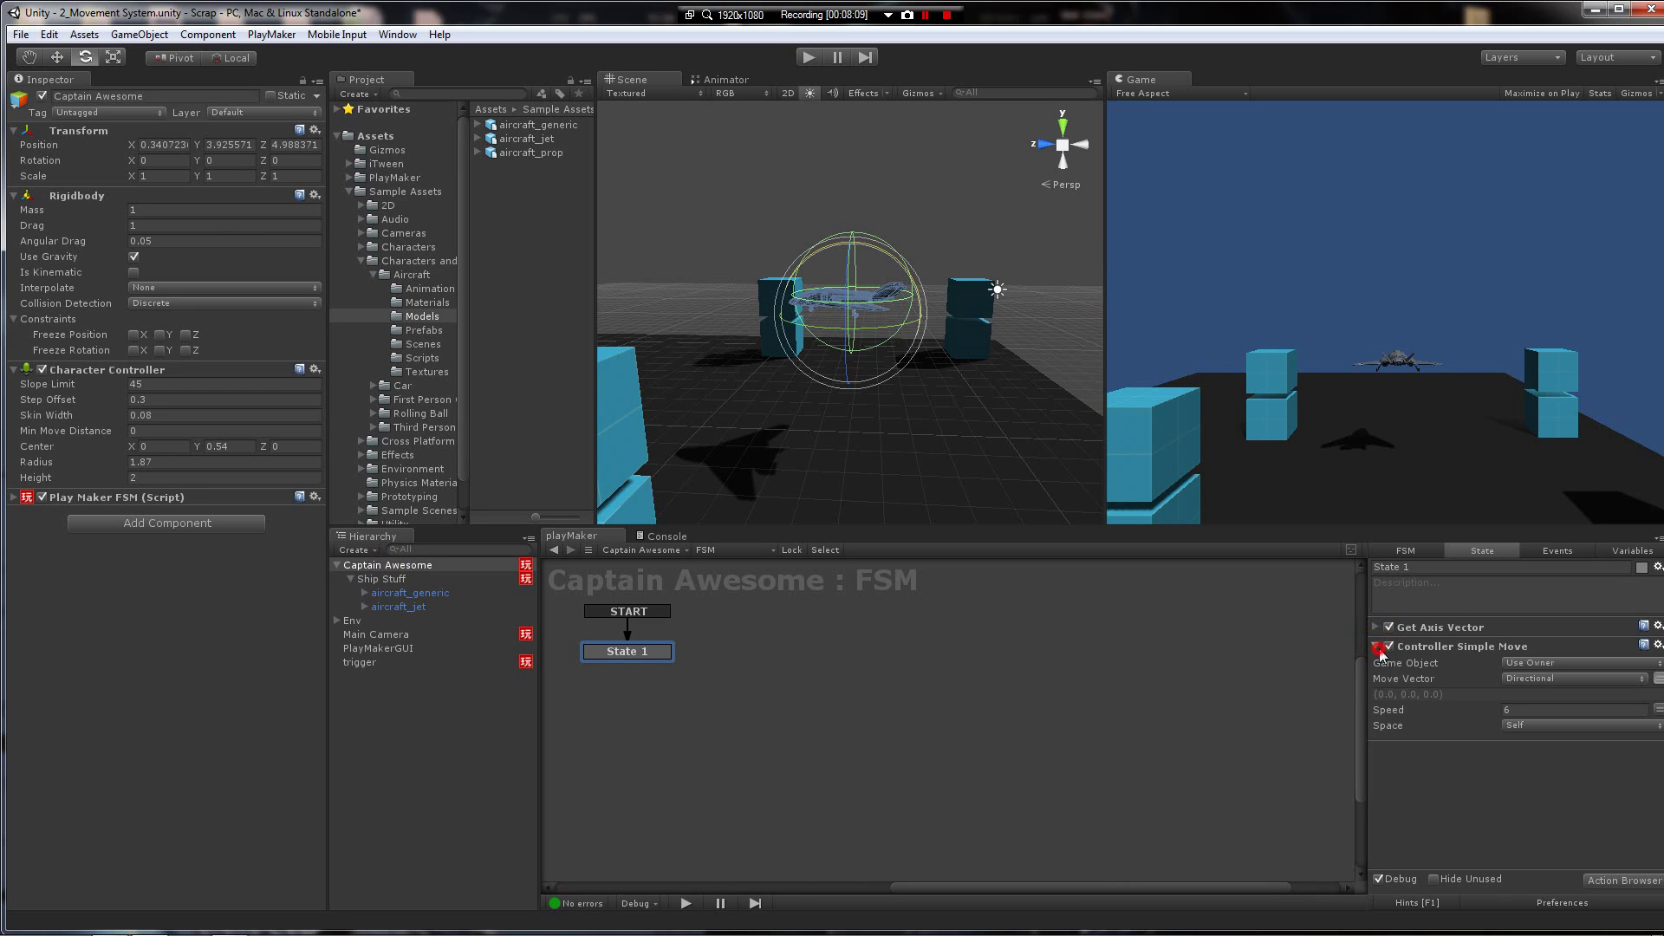
left_click(1375, 646)
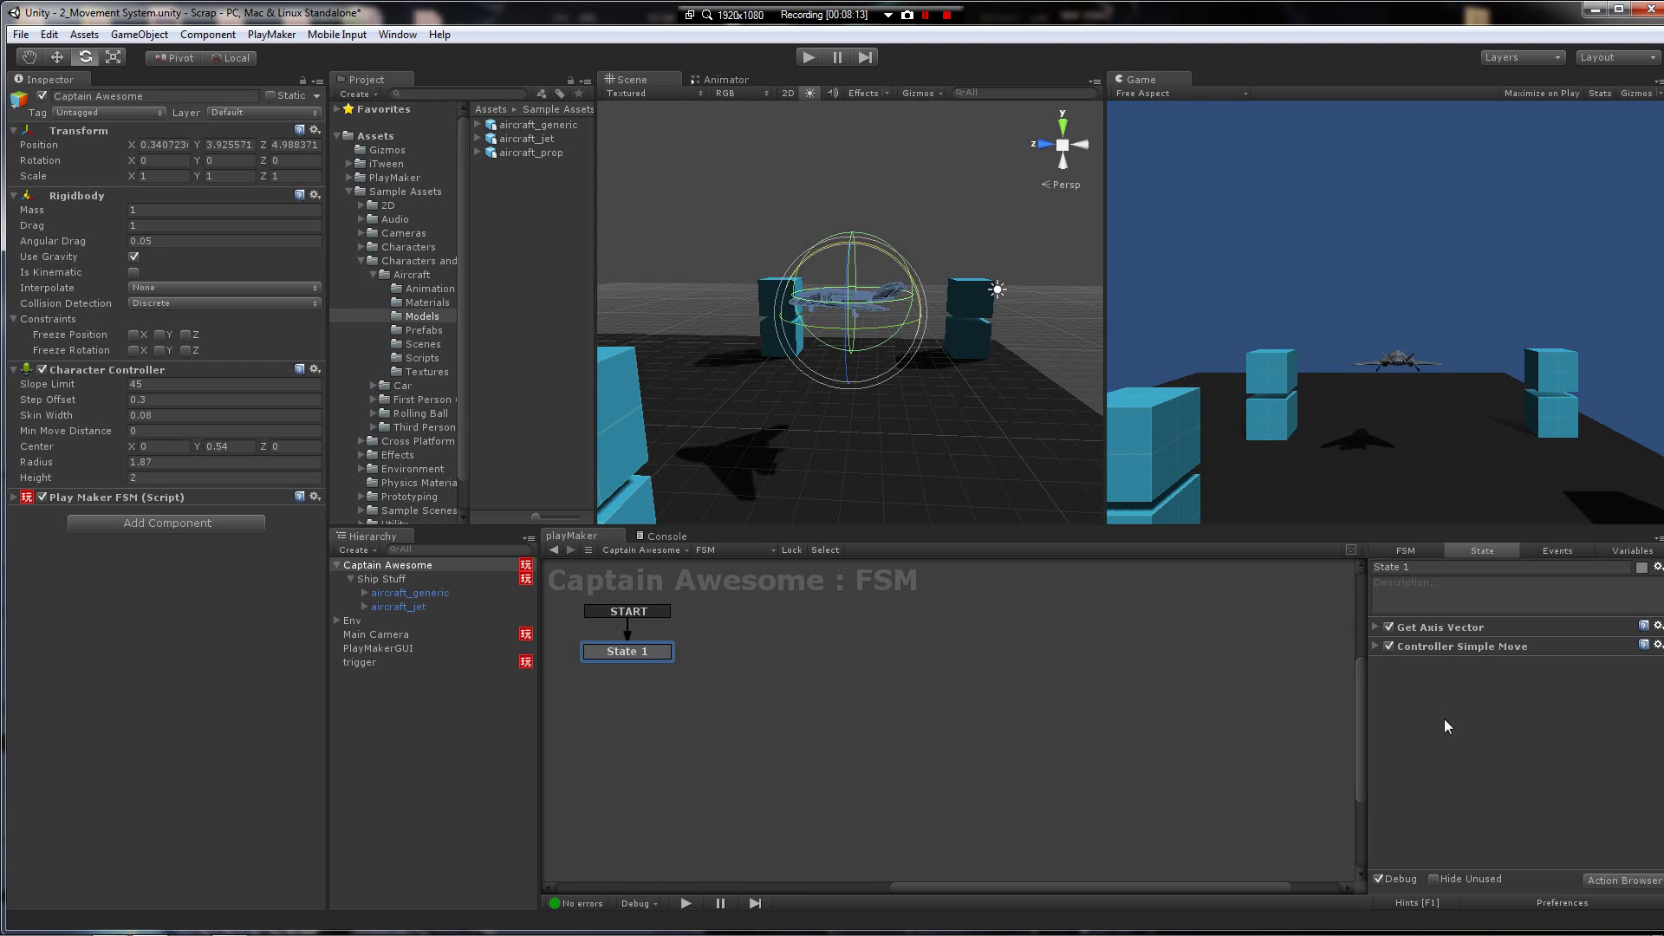
left_click(412, 579)
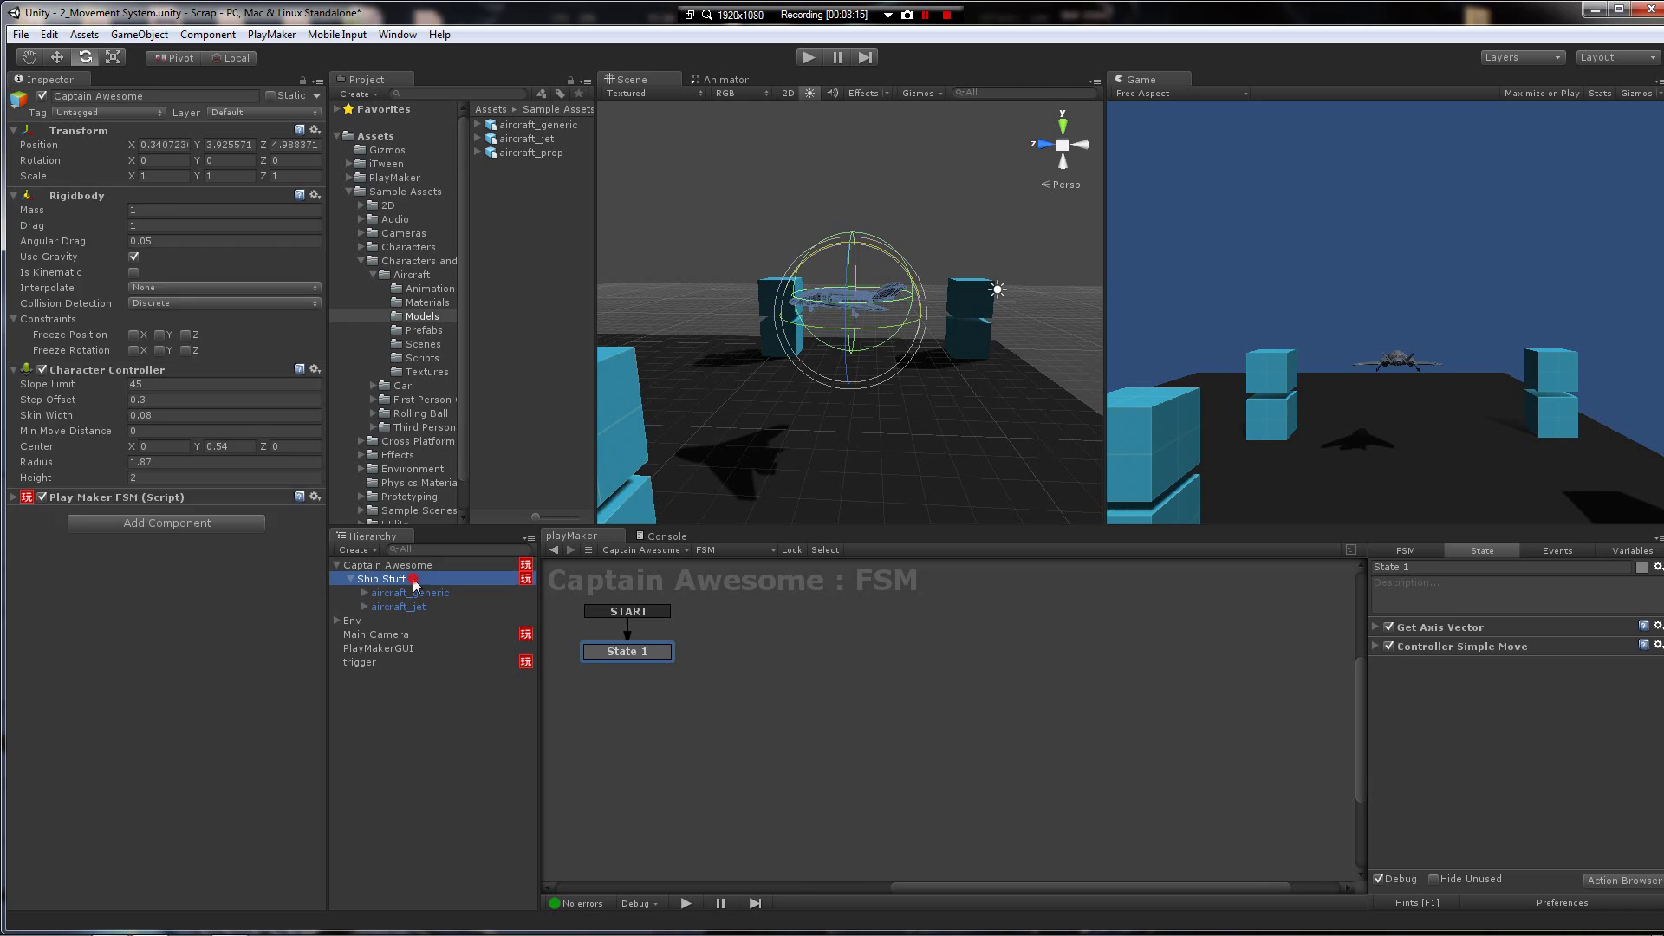
left_click(1375, 627)
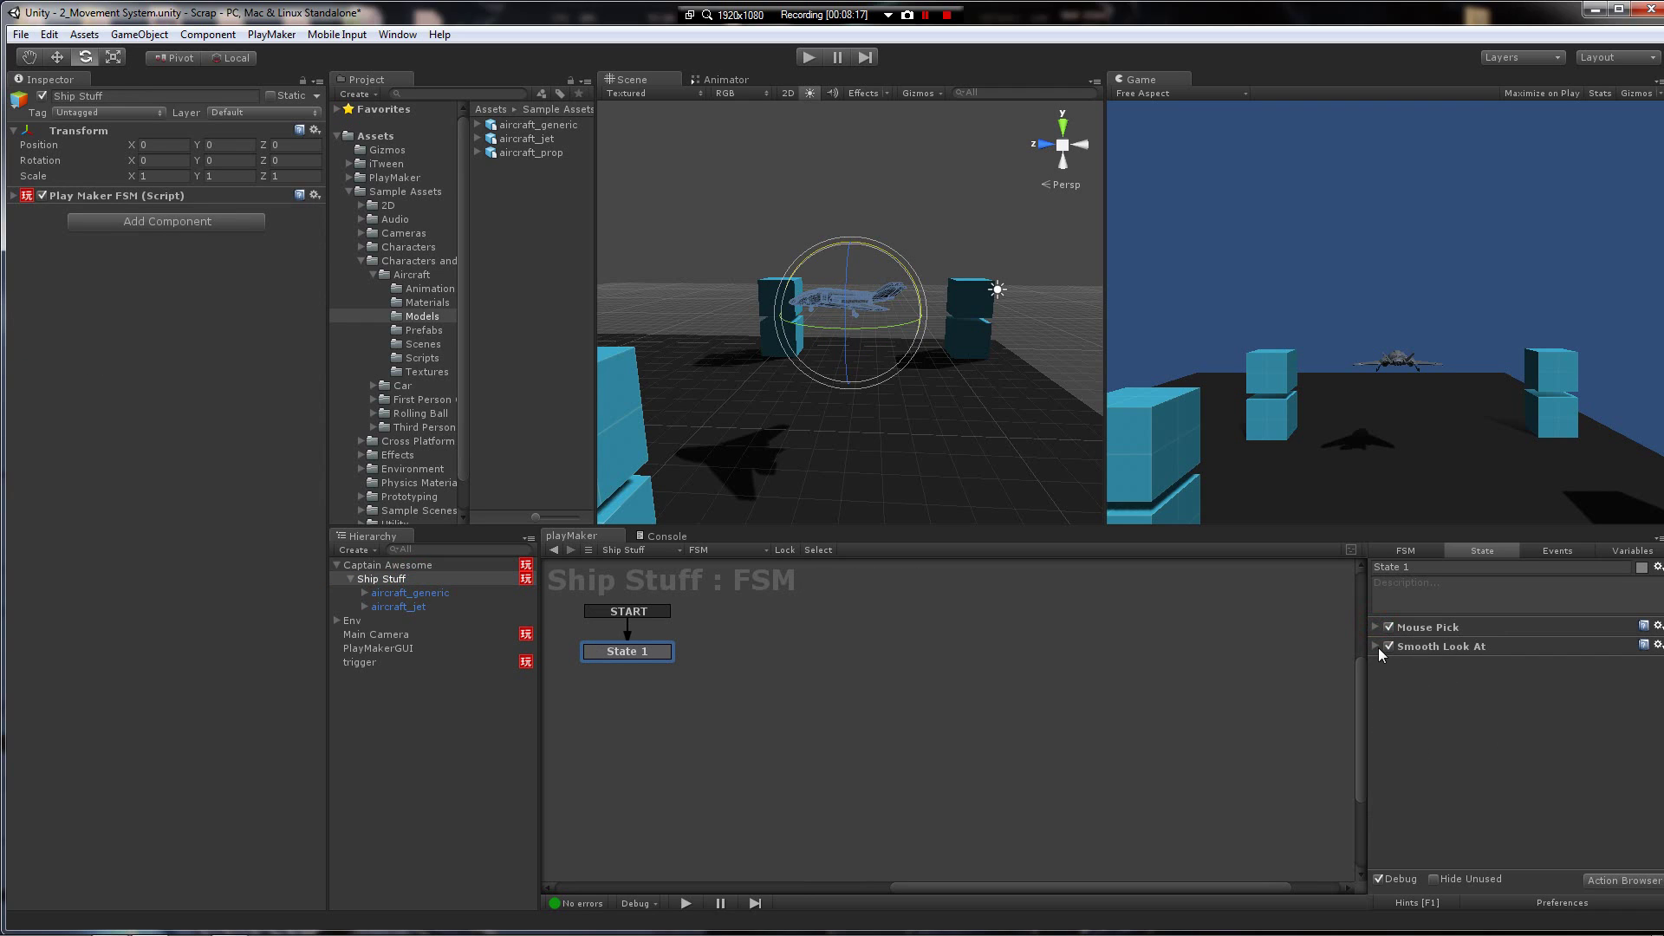
left_click(1375, 647)
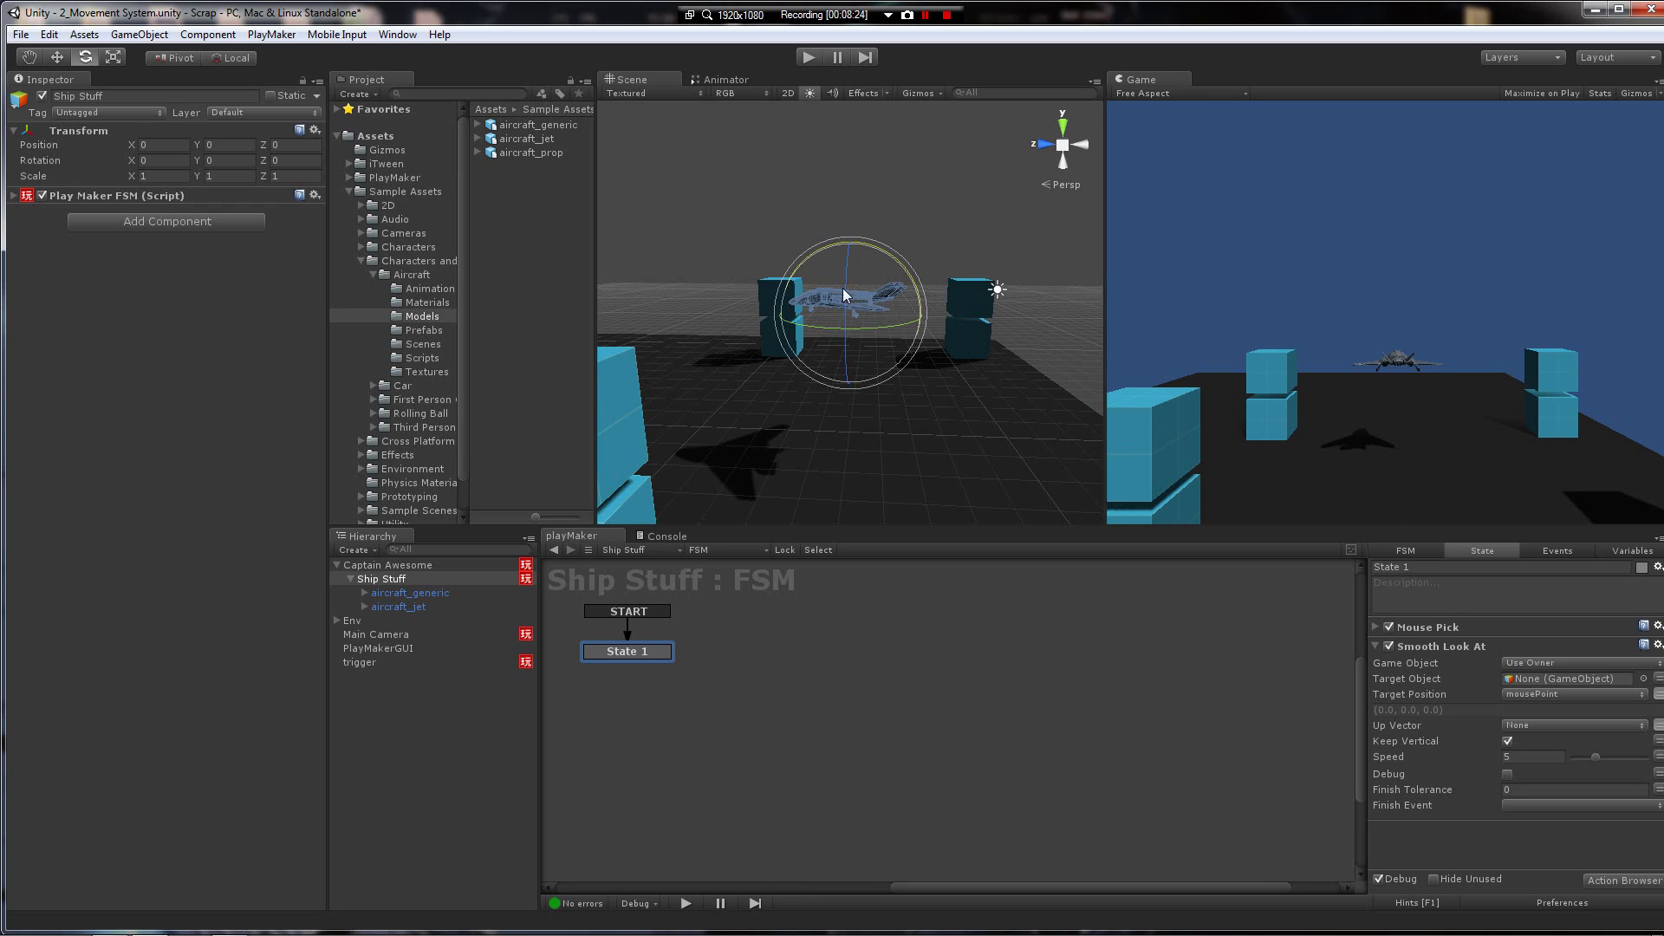
left_click(1373, 647)
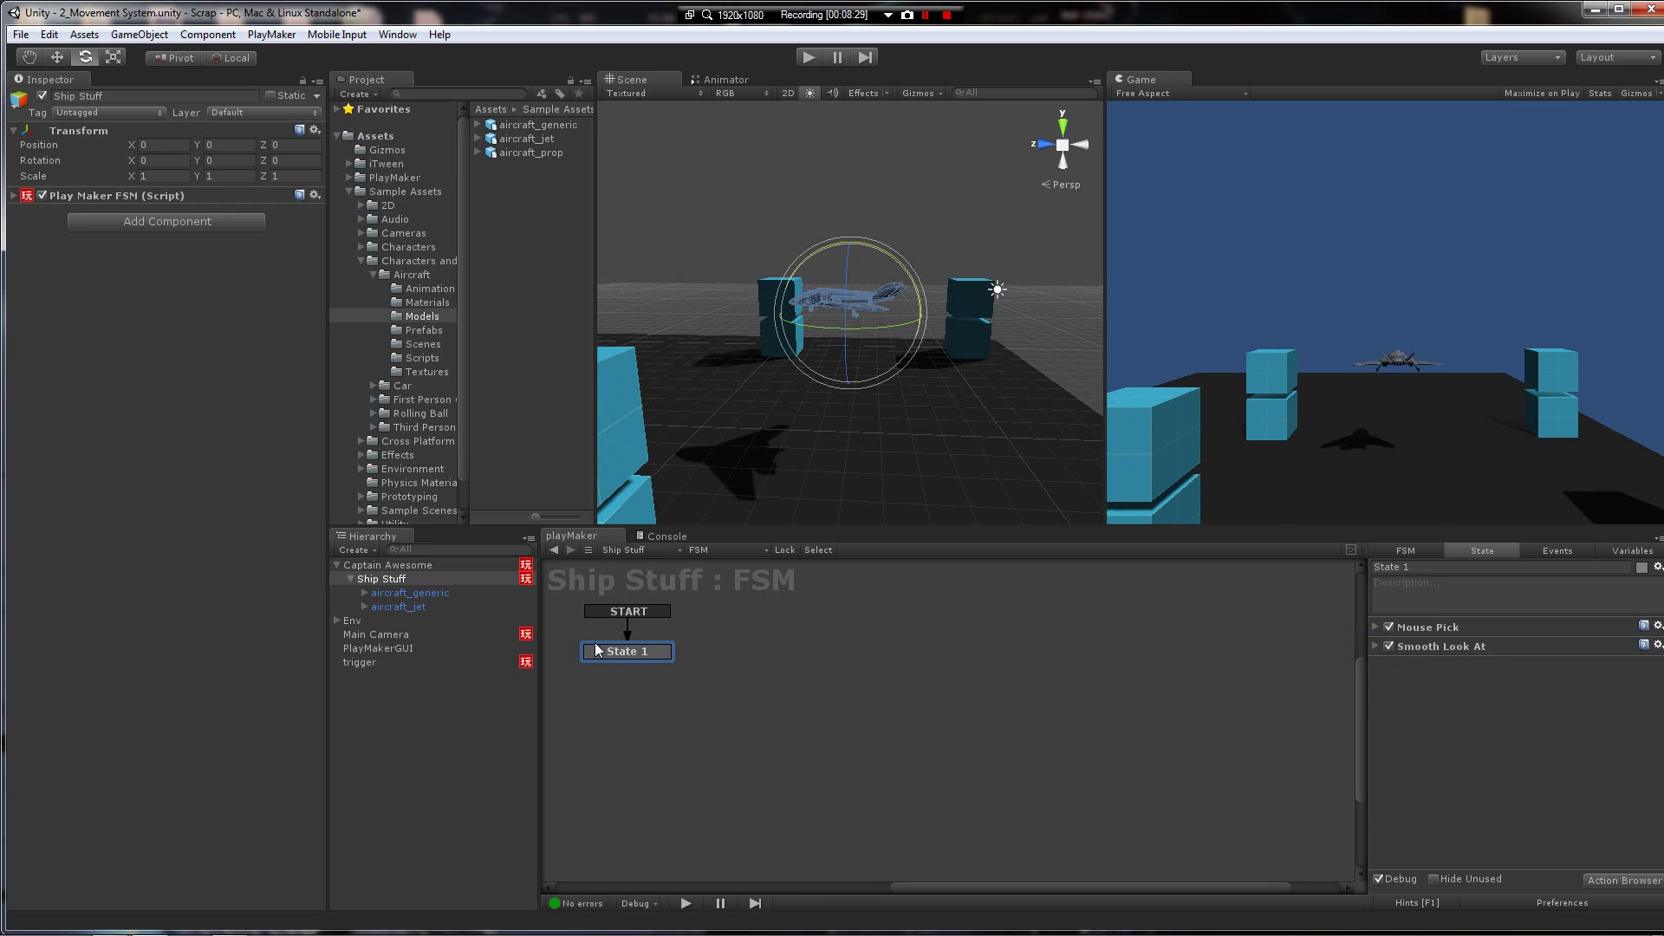